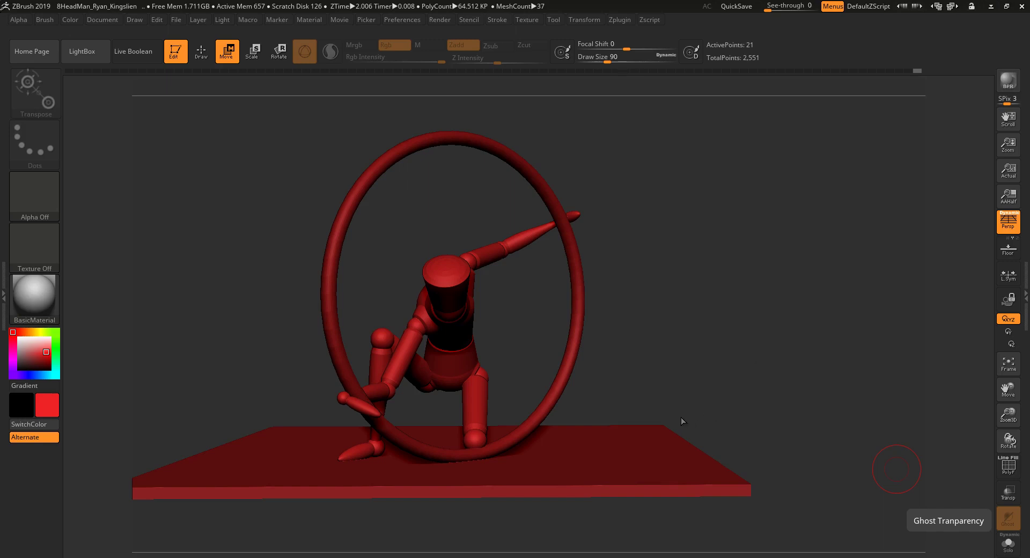
- Examine the posed mannequin inside the ring from several angles, and look over the mannequin projects in LightBox
left_click_drag(662, 354, 619, 359)
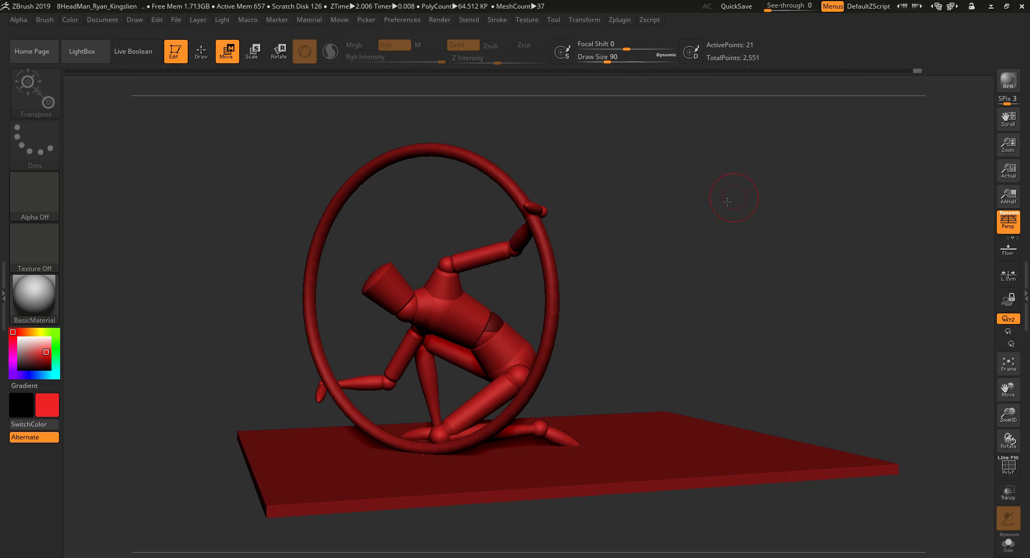
left_click_drag(637, 337, 695, 272)
left_click(78, 51)
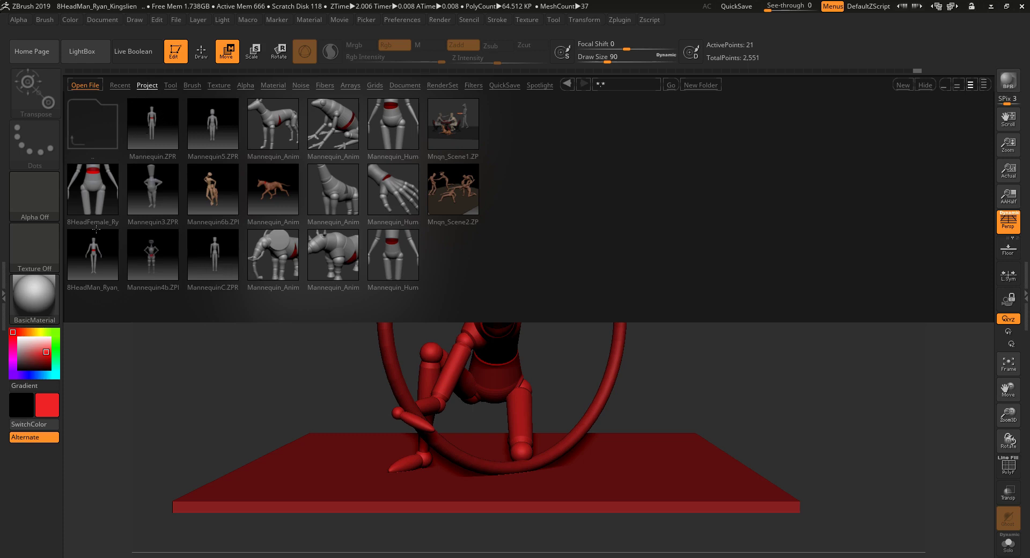
left_click(98, 53)
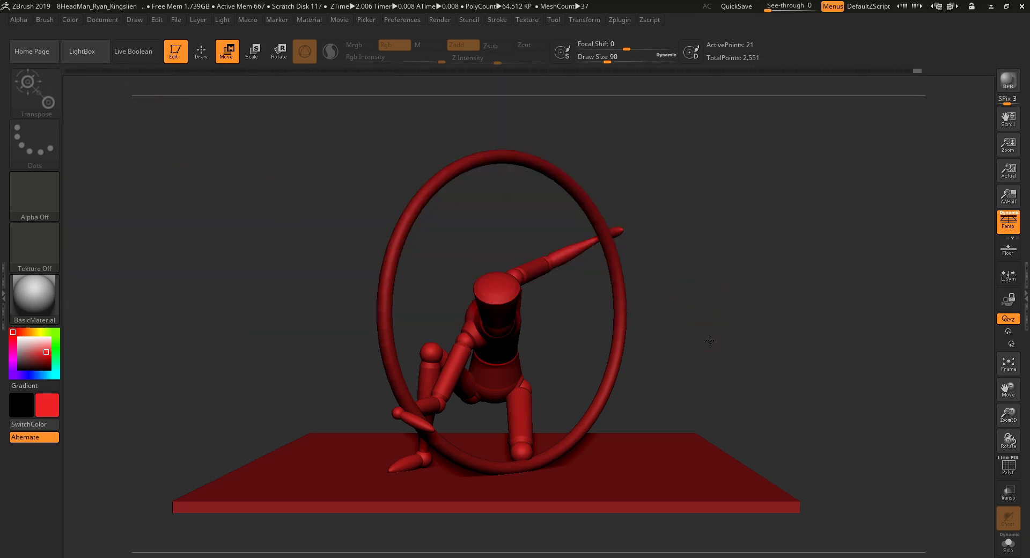
mouse_move(710, 339)
left_mouse_down()
mouse_move(671, 343)
mouse_move(752, 348)
mouse_move(713, 318)
left_mouse_up()
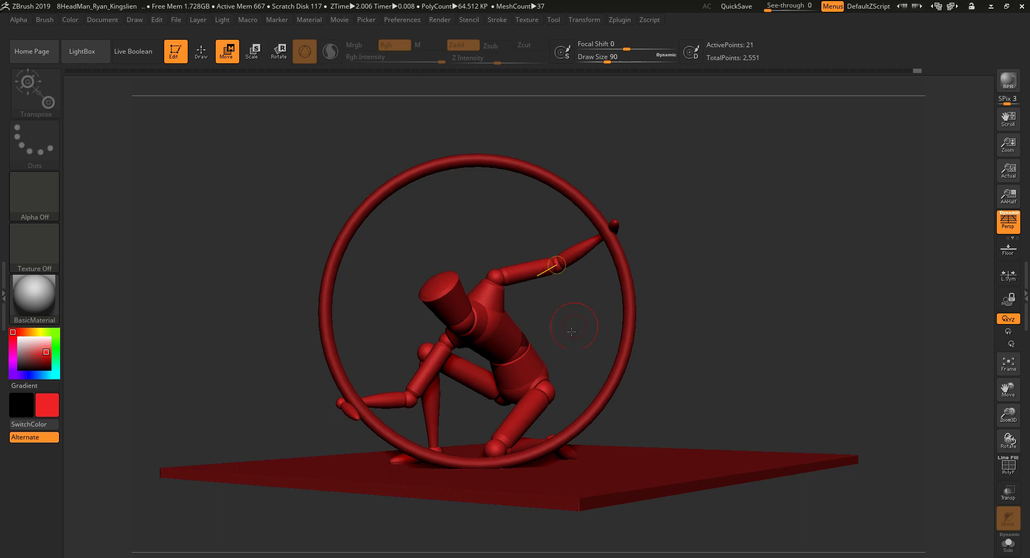
mouse_move(571, 331)
left_mouse_down()
mouse_move(358, 294)
mouse_move(638, 313)
left_mouse_up()
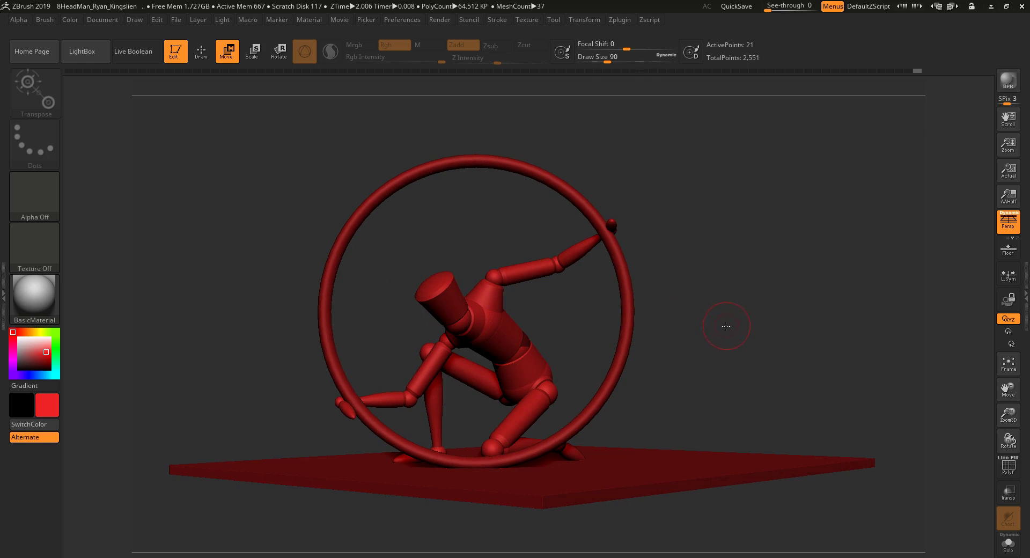
mouse_move(726, 325)
left_mouse_down()
mouse_move(617, 322)
mouse_move(710, 332)
mouse_move(722, 352)
mouse_move(737, 352)
left_mouse_up()
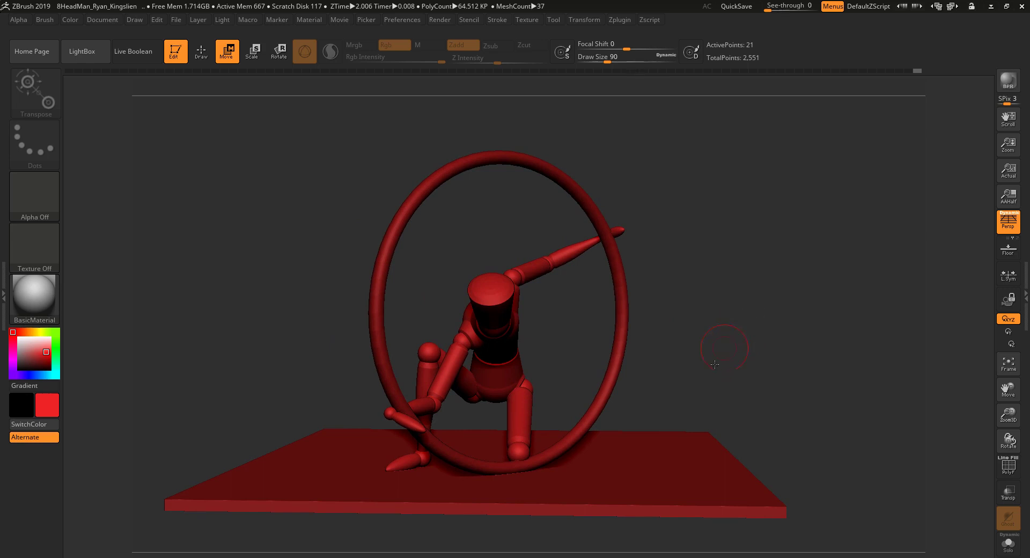
mouse_move(733, 334)
left_mouse_down()
mouse_move(705, 335)
mouse_move(735, 333)
mouse_move(726, 328)
left_mouse_up()
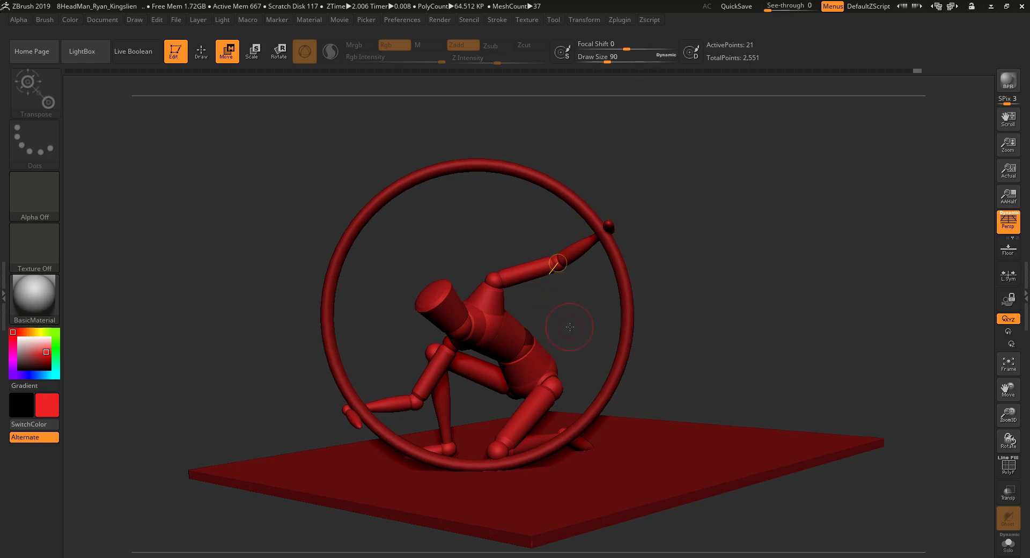
left_click_drag(570, 327, 597, 329)
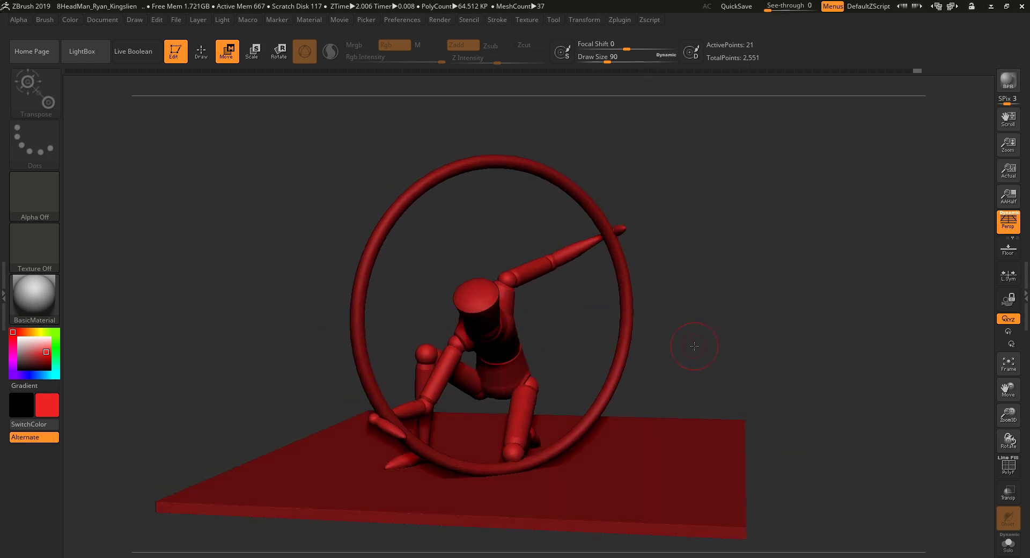
mouse_move(688, 346)
left_mouse_down()
mouse_move(654, 346)
mouse_move(712, 342)
mouse_move(672, 340)
left_mouse_up()
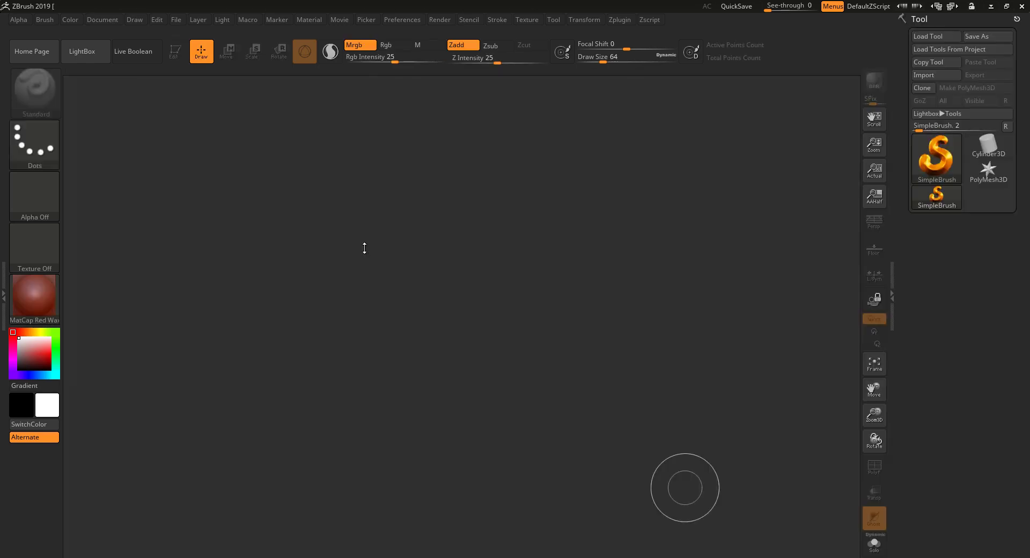
- Place a ZSphere on the empty canvas and put it into Edit mode
left_click(942, 167)
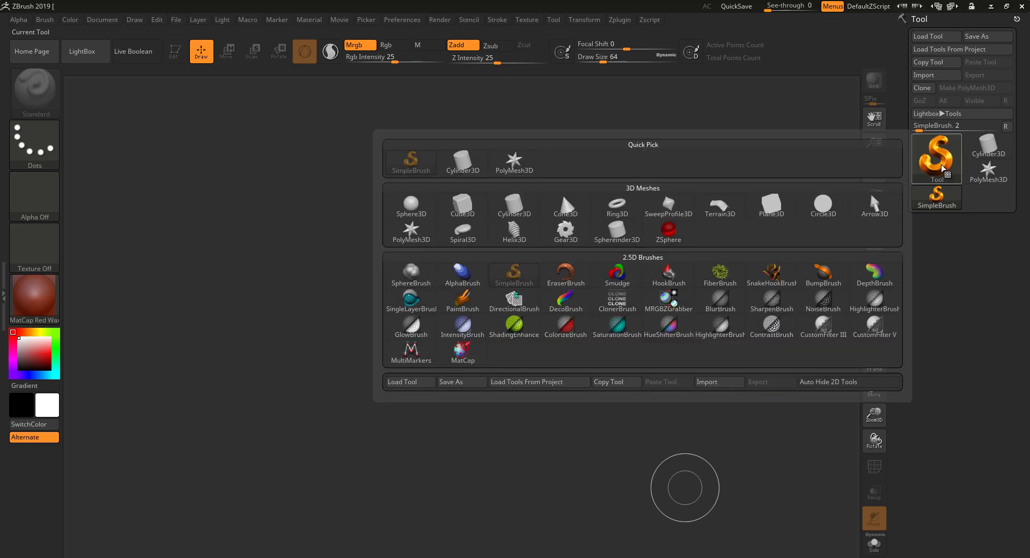
left_click(671, 240)
left_click_drag(463, 269, 460, 430)
key("t")
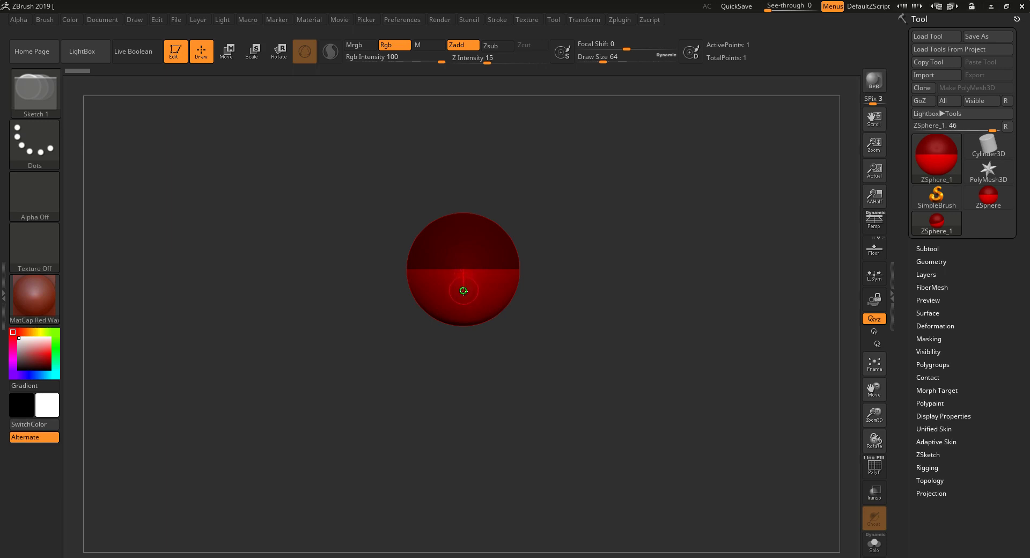
- Add a child ZSphere on the lower part of the root sphere and turn on the floor grid
left_click_drag(463, 290, 465, 339)
left_click_drag(583, 333, 552, 349)
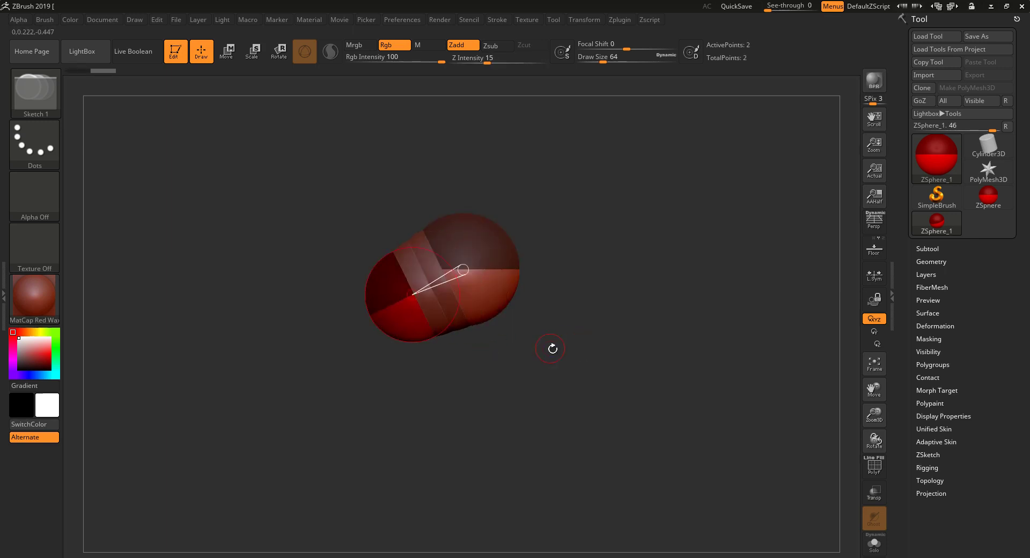
left_click(874, 247)
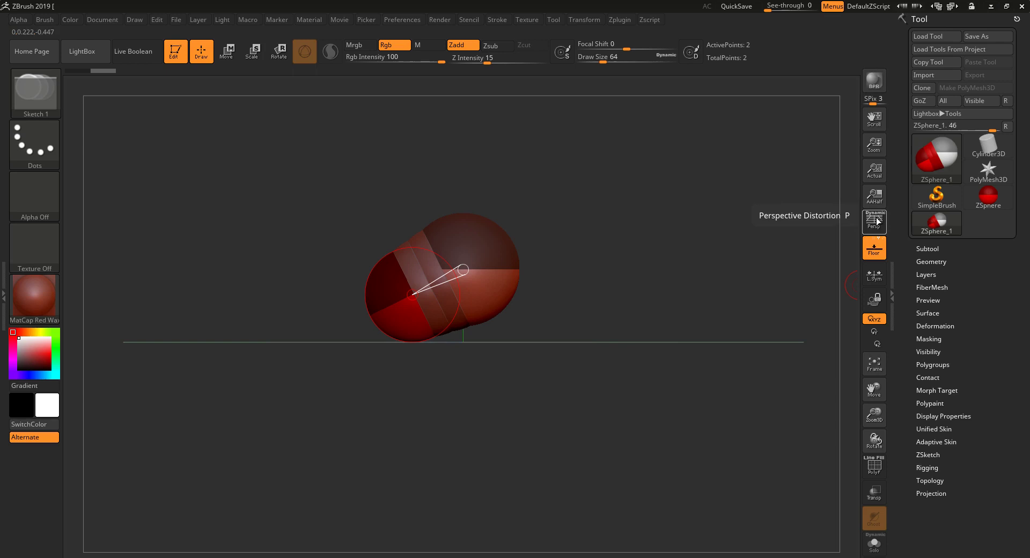
left_click_drag(588, 256, 606, 283, "alt")
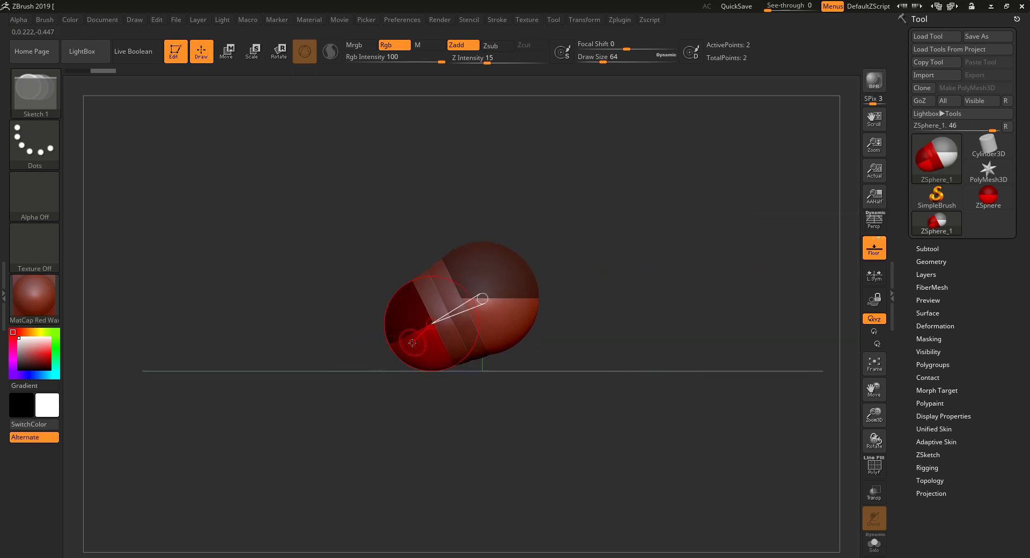
- Move the child ZSphere straight below the root and raise the root sphere to form a long upright torso
key("w")
left_click_drag(448, 352, 491, 430)
left_click(602, 325)
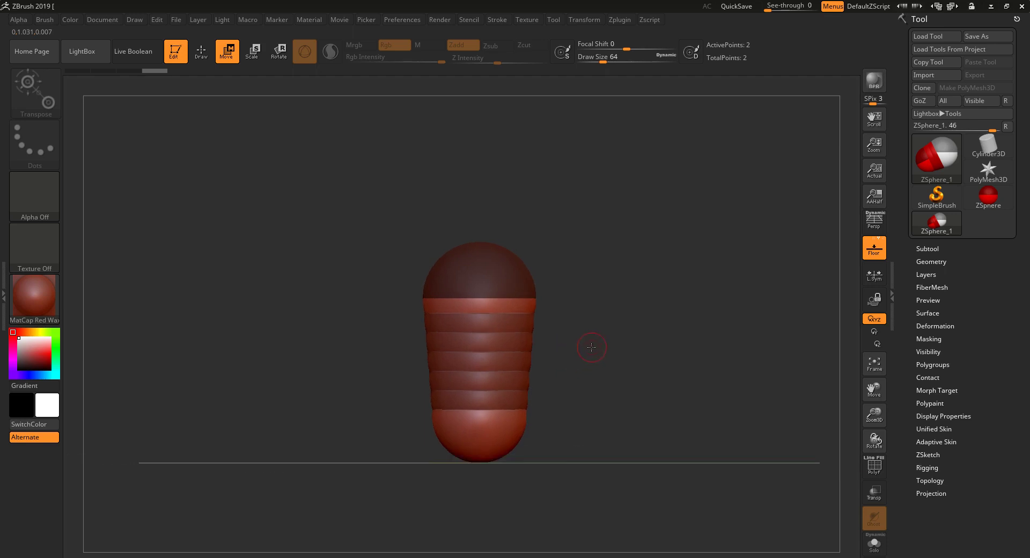
left_click_drag(574, 369, 627, 375)
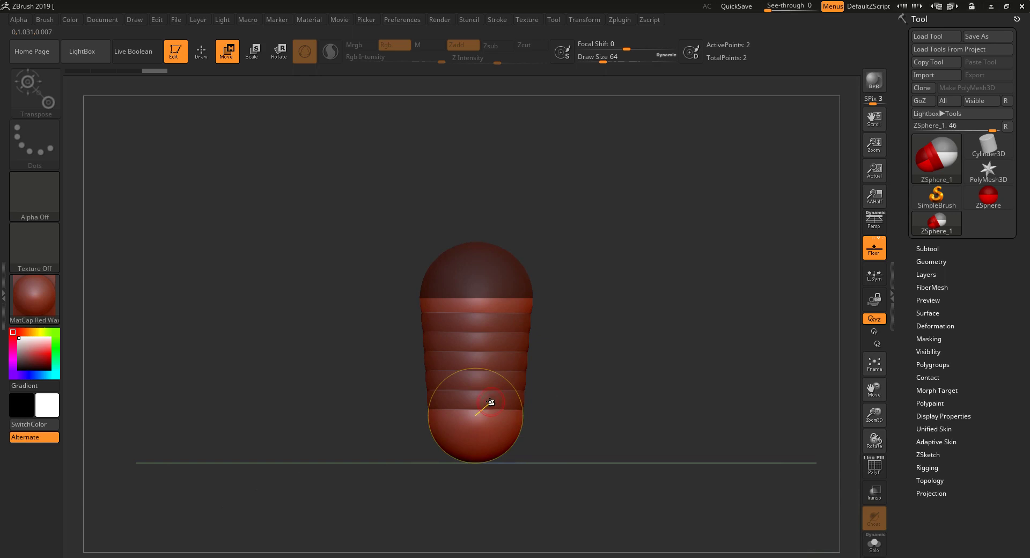
left_click_drag(542, 387, 556, 380, "shift")
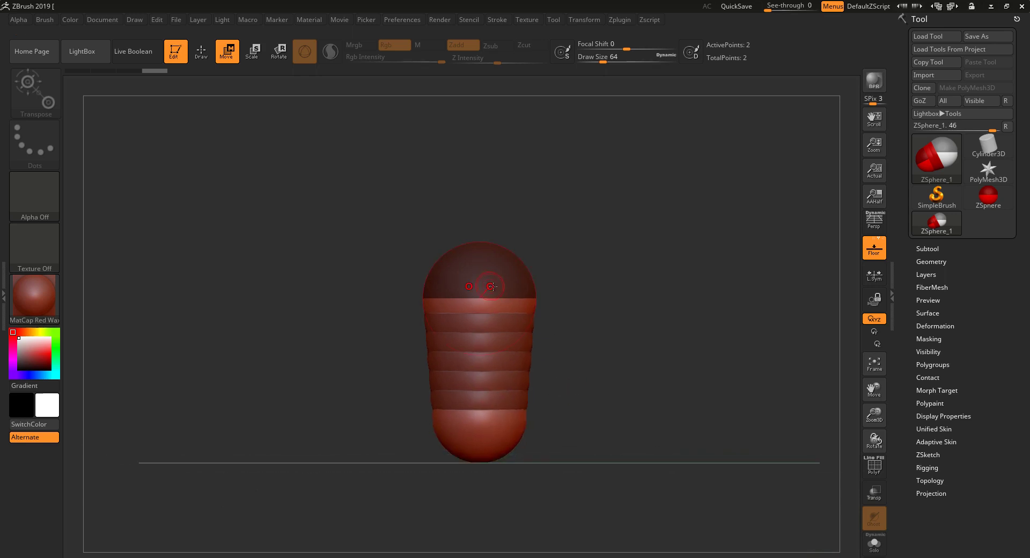
left_click_drag(593, 285, 510, 292)
left_click_drag(579, 290, 526, 283)
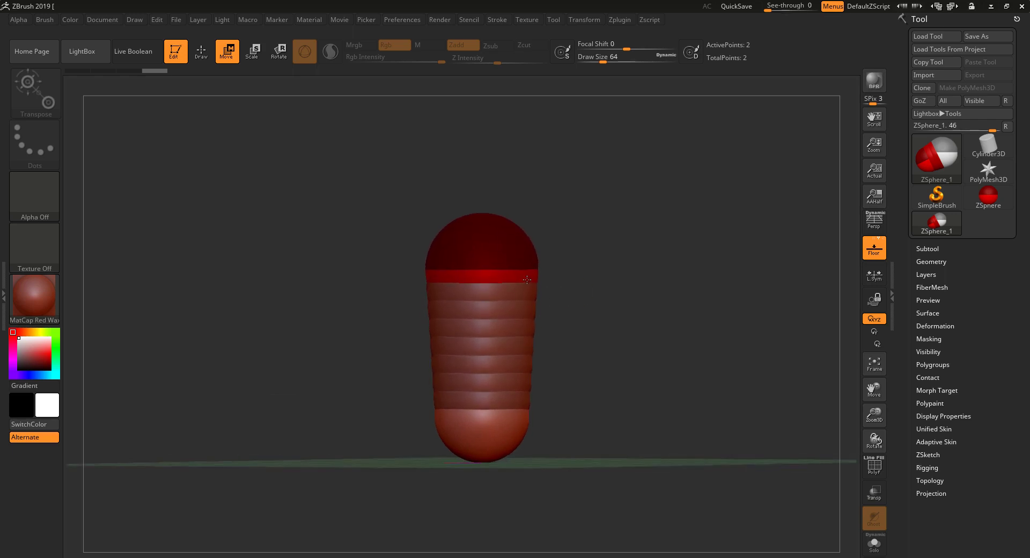
left_click_drag(594, 287, 593, 287, "shift")
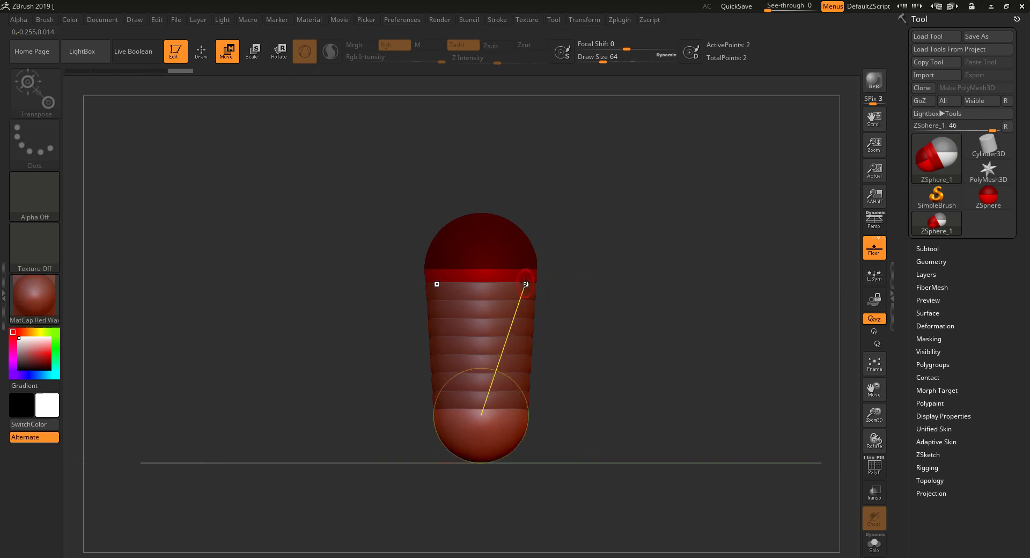
- Add mirrored shoulder ZSpheres at the upper torso and extend long arms down from them
key("q")
left_click_drag(523, 264, 547, 330)
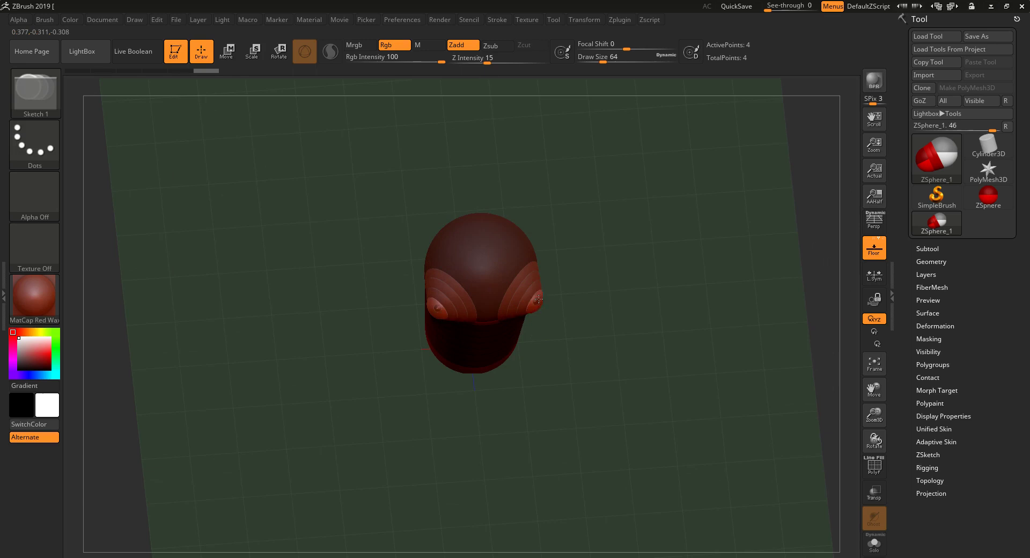
left_click_drag(620, 337, 606, 451, "shift")
key("w")
key("q")
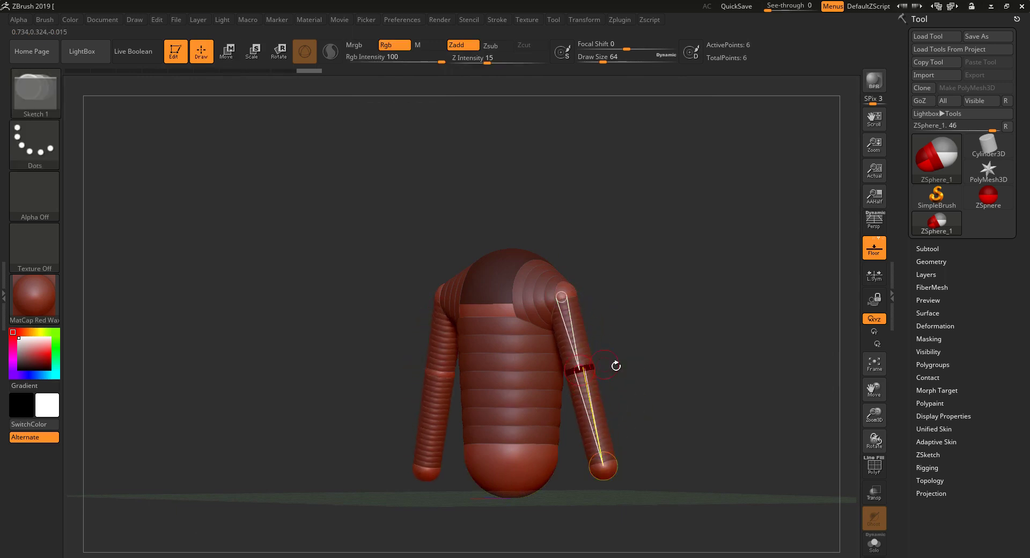
- Insert elbow ZSpheres halfway along the arms and bend the arms with the elbows pointing backwards
mouse_move(617, 363)
left_mouse_down()
mouse_move(603, 371)
mouse_move(613, 379)
left_mouse_up()
key("ctrl+z")
key("w")
left_click_drag(587, 464, 589, 478)
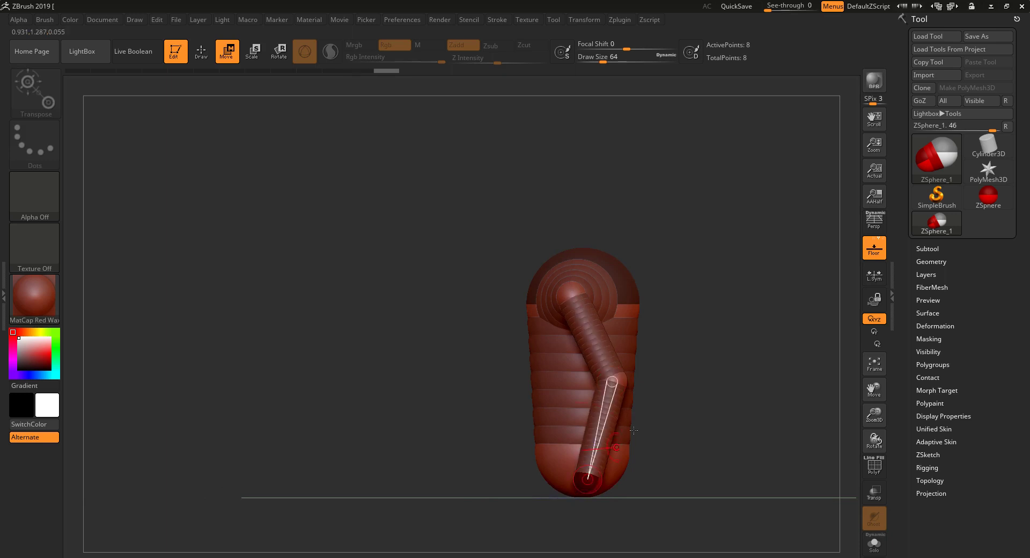
- Reposition the shoulder ZSpheres slightly inwards, checking the arms in front and side views
left_click_drag(684, 380, 743, 372, "shift")
left_click(559, 291)
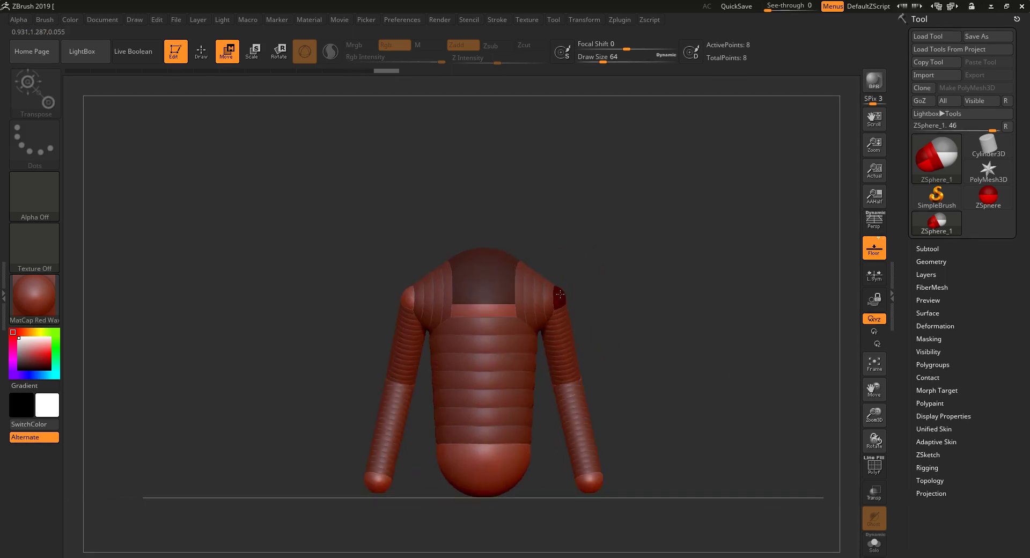
left_click_drag(610, 297, 678, 301)
left_click_drag(551, 297, 545, 297)
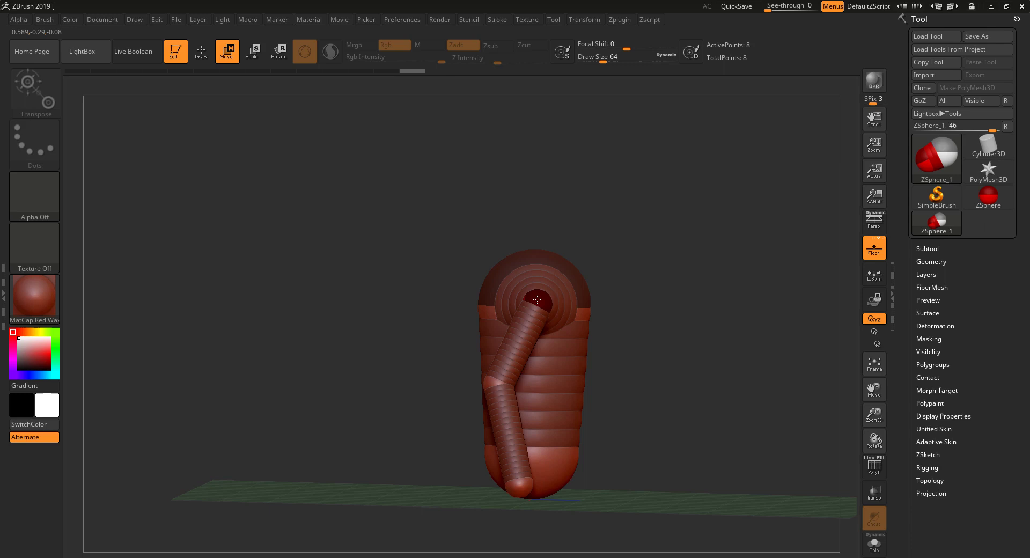
left_click_drag(613, 355, 552, 360)
- Insert a waist ZSphere in the middle of the torso and move it forward to curve the body
key("q")
left_click_drag(620, 394, 616, 390)
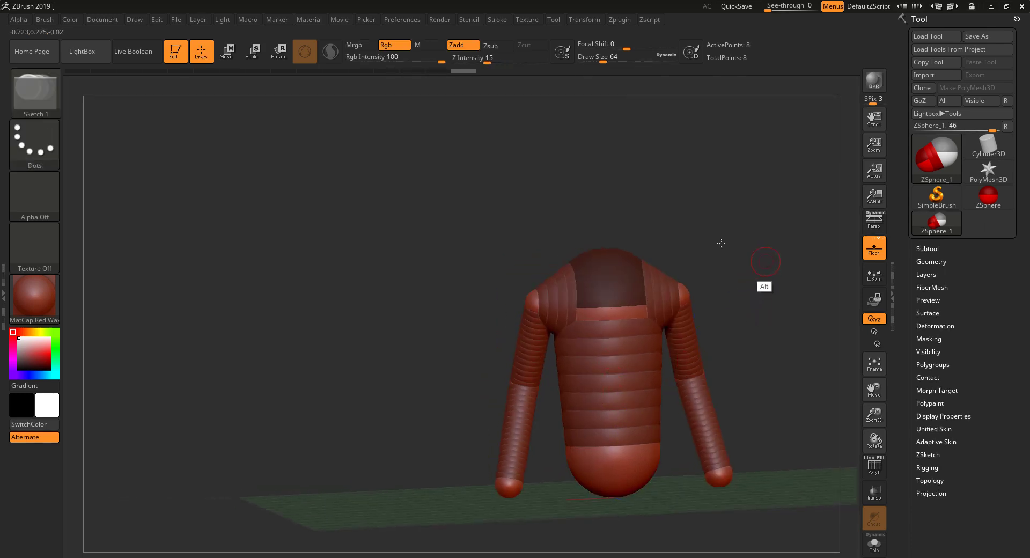
left_click_drag(763, 284, 638, 256, "shift")
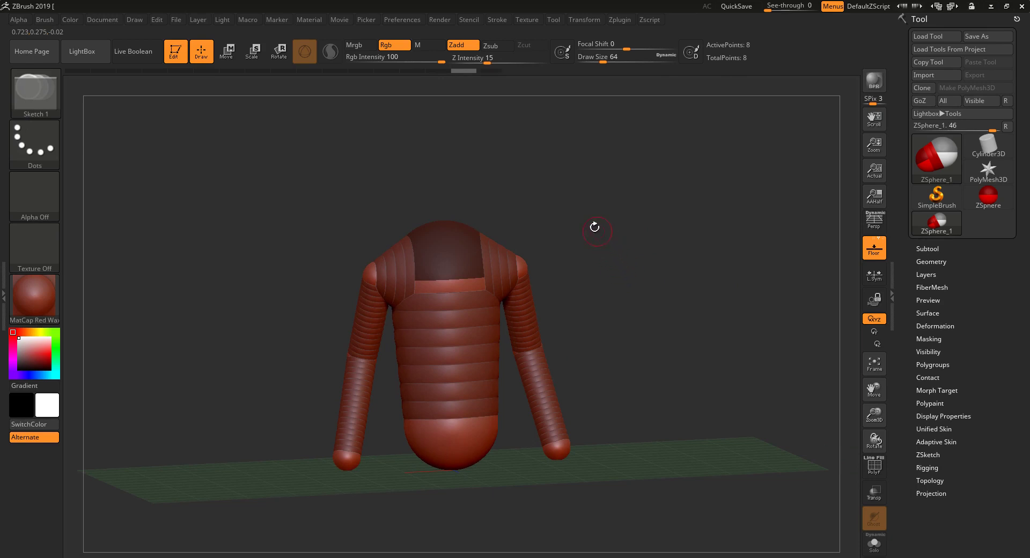
left_click_drag(594, 227, 606, 309)
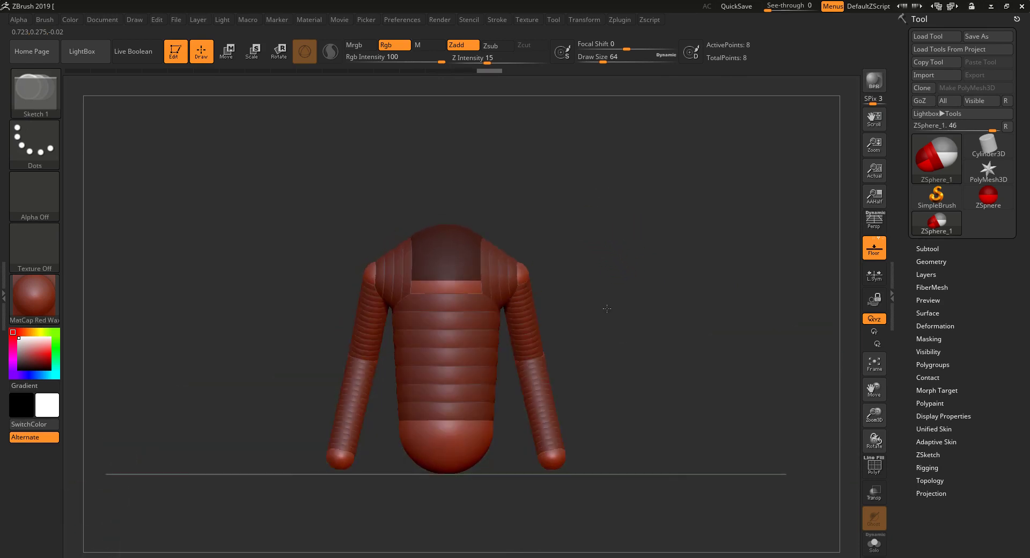
left_click(447, 366)
left_click_drag(630, 340, 598, 337, "shift")
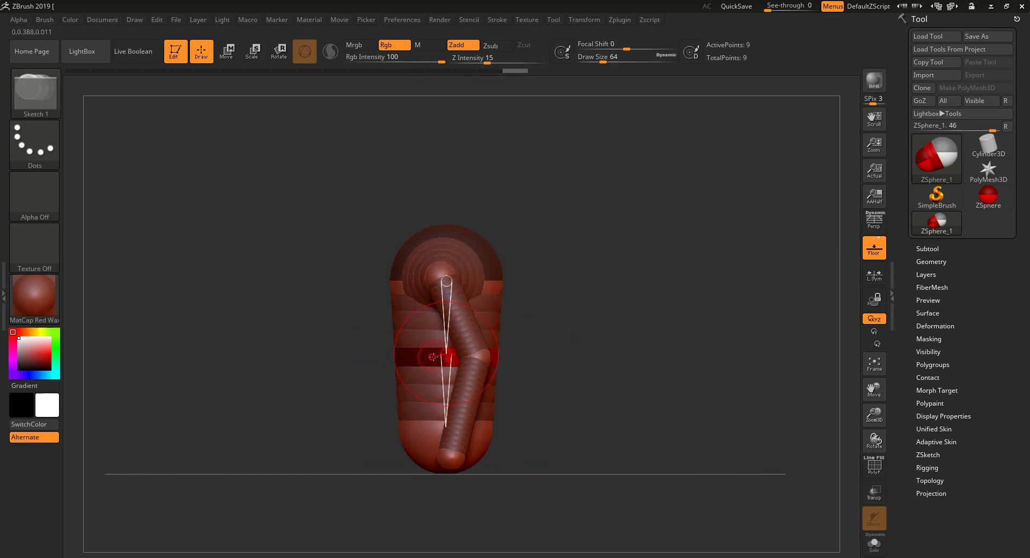
key("w")
left_click_drag(431, 358, 431, 360)
- Undo the stray change to the lower torso and add mirrored hip ZSpheres on the pelvis sphere
left_click_drag(582, 292, 629, 244)
left_click_drag(629, 274, 607, 278)
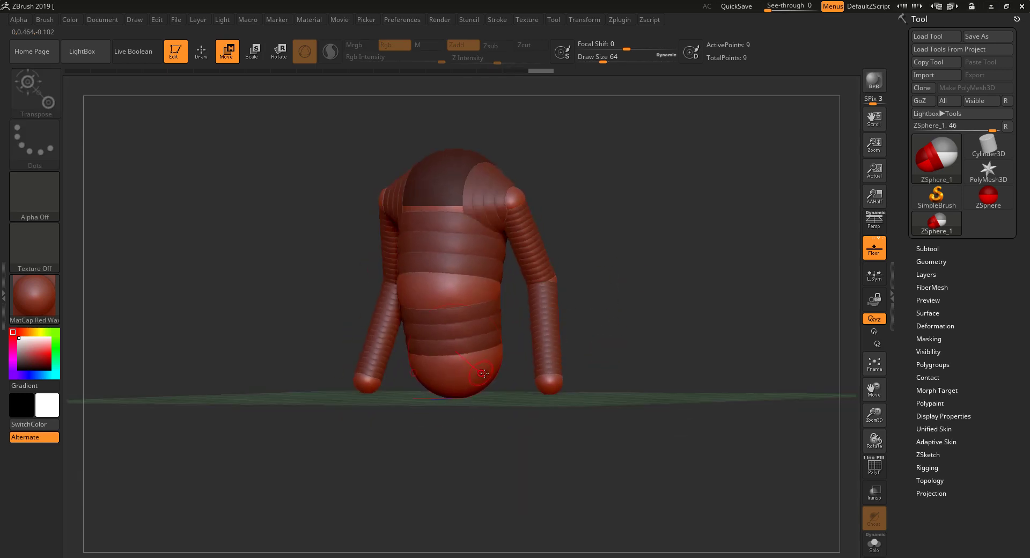
left_click_drag(487, 375, 487, 380)
key("ctrl+z")
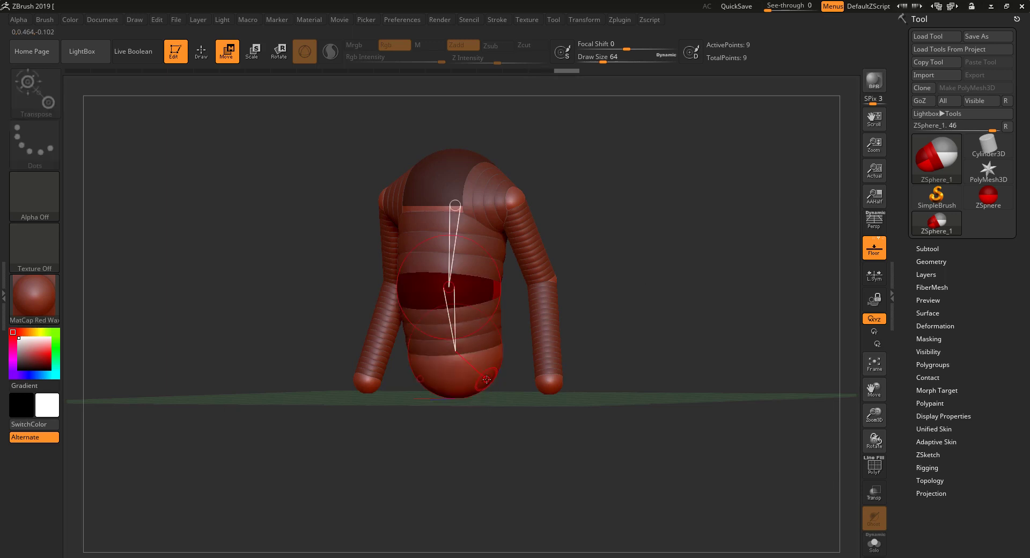
key("ctrl+z")
key("q")
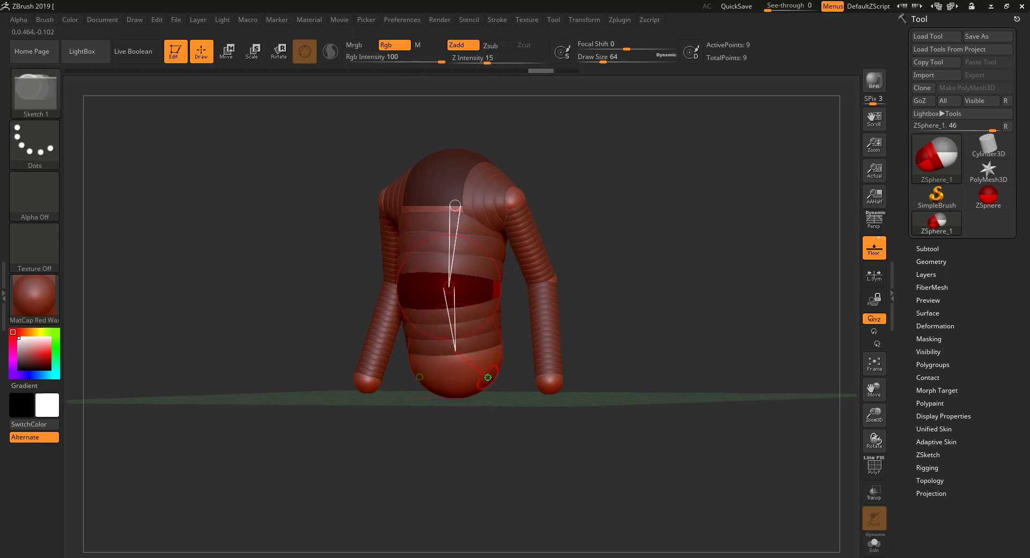
mouse_move(487, 380)
left_mouse_down()
mouse_move(504, 410)
mouse_move(636, 350)
left_mouse_up()
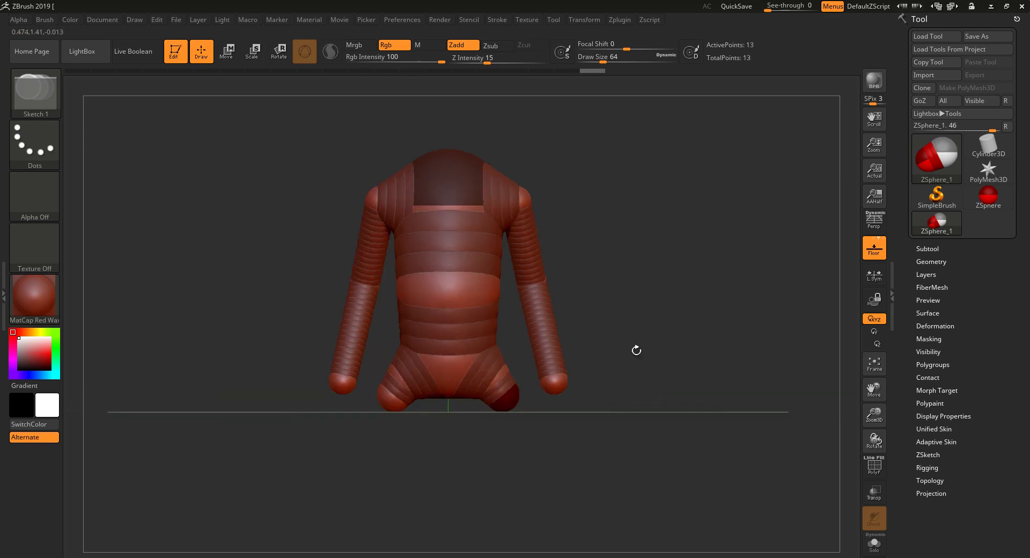
- Undo the extra ZSphere drawn on the hip and move the leg end ZSpheres down to form long legs
left_click_drag(512, 405, 491, 529)
key("ctrl+z")
key("w")
left_click_drag(509, 406, 498, 532)
mouse_move(604, 478)
left_mouse_down("alt")
mouse_move(609, 433)
mouse_move(504, 417)
left_mouse_up("alt")
- Insert knee ZSpheres midway along the legs and move them forward to bend the knees slightly
key("q")
left_click(510, 416)
key("w")
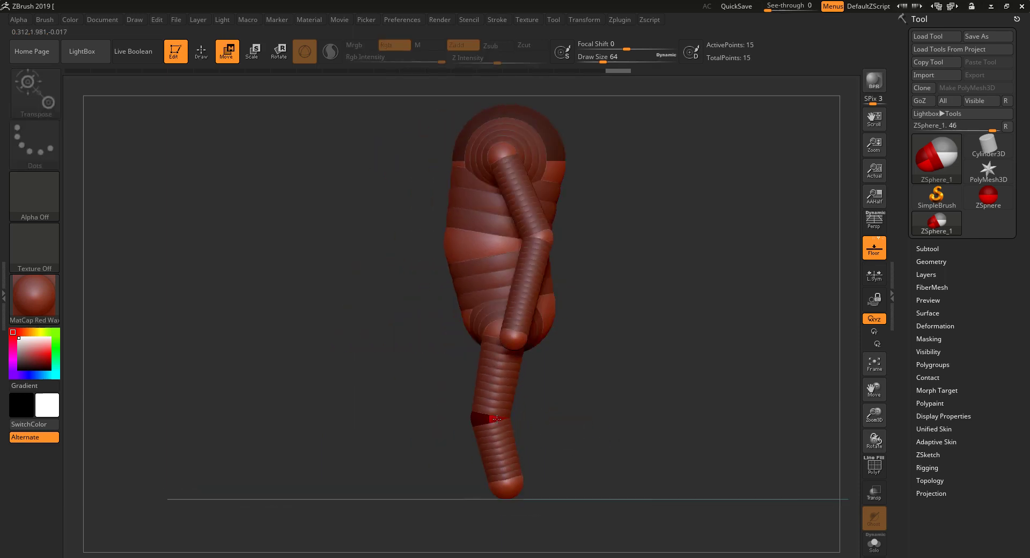
left_click_drag(497, 419, 494, 423)
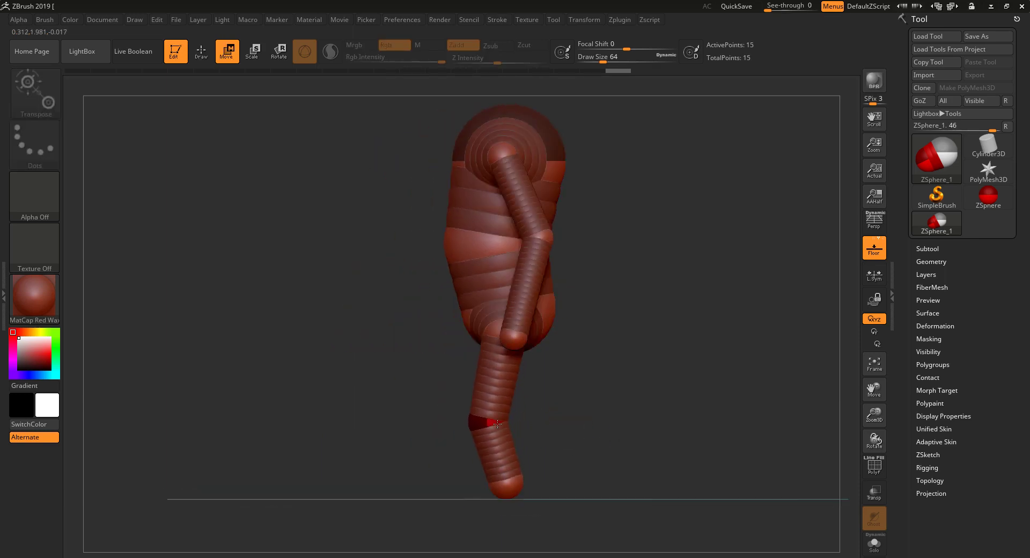
left_click_drag(608, 370, 610, 301, "alt")
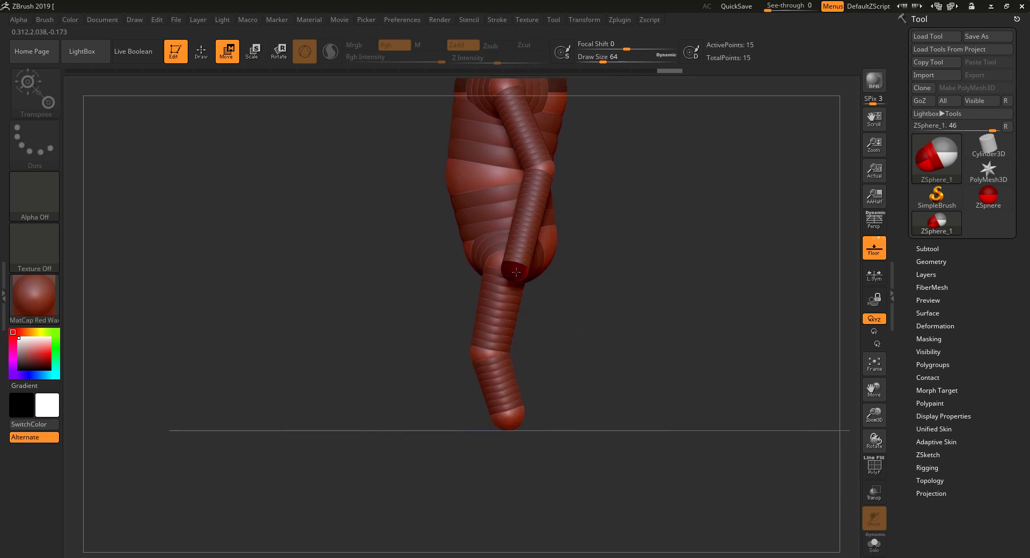
- Insert wrist ZSpheres at the lower ends of the forearms and extend the arm ends below them to form hands
left_click_drag(516, 272, 549, 189)
left_click_drag(512, 301, 626, 316)
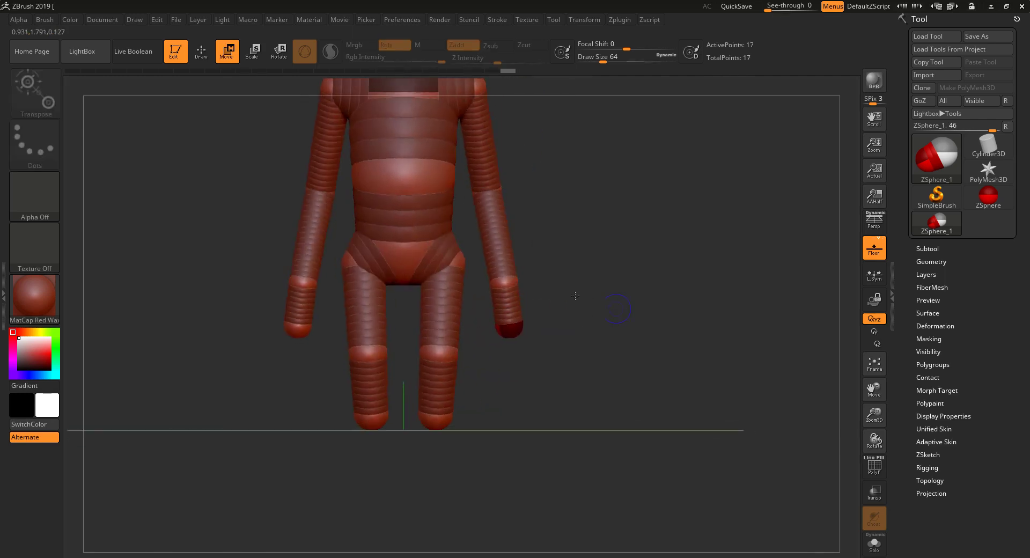
left_click(507, 278)
left_click_drag(508, 280, 509, 282)
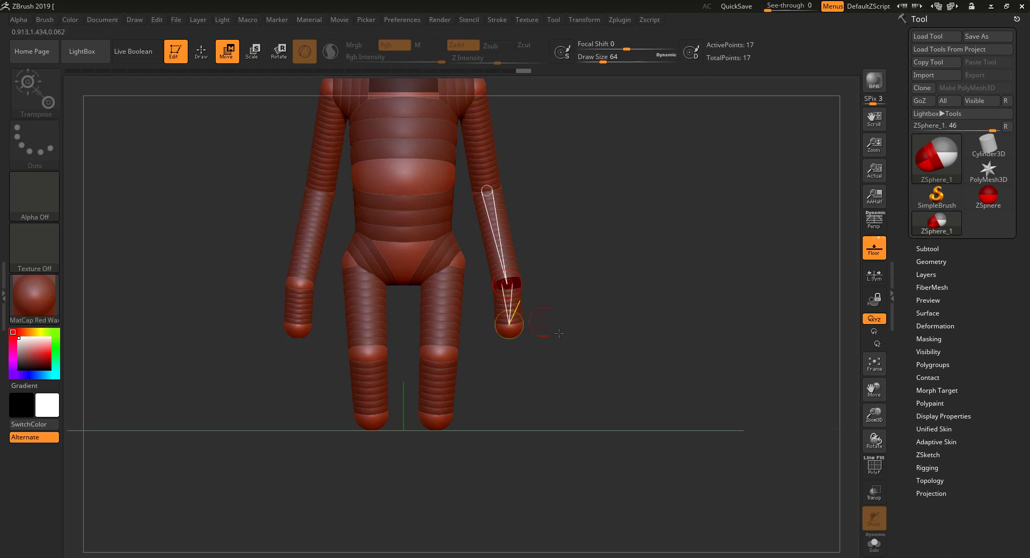
left_click_drag(598, 353, 528, 317, "alt")
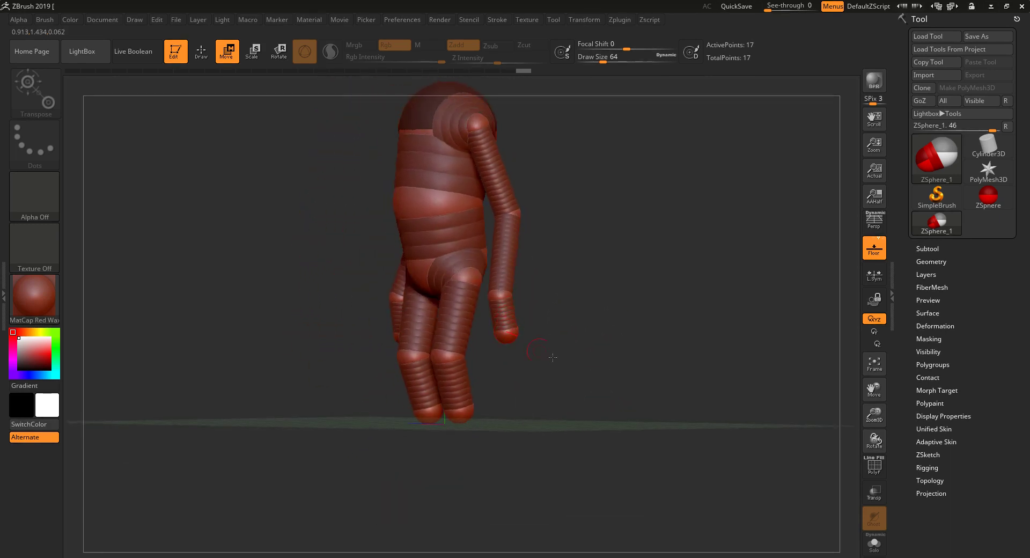
- Move the leg end ZSpheres down to lengthen the lower legs below the knees
left_click_drag(553, 357, 552, 365, "shift")
left_click_drag(499, 413, 510, 485)
left_click_drag(596, 367, 615, 396)
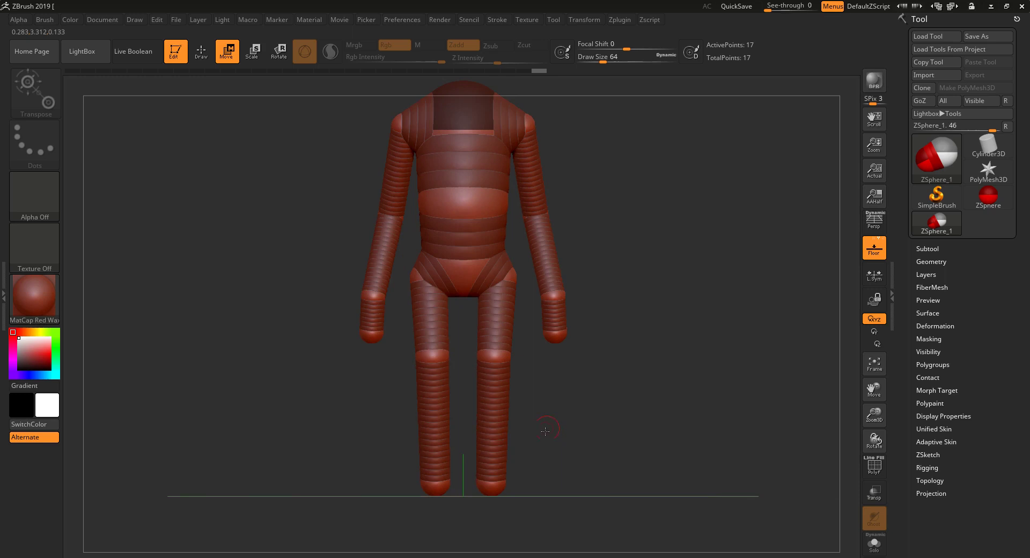
left_click_drag(545, 431, 516, 432, "shift")
left_click_drag(505, 483, 497, 466)
left_click_drag(575, 427, 626, 425)
left_click_drag(667, 356, 590, 399, "alt")
left_click_drag(582, 399, 526, 304)
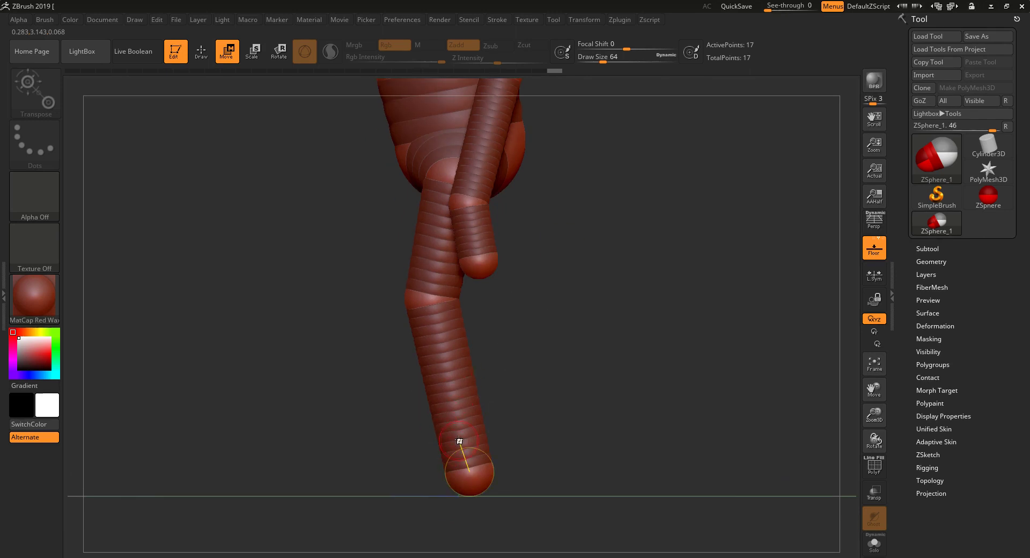
- Insert ankle ZSpheres near the leg ends, move the end ZSpheres forward and lower the ankles to form feet
key("q")
left_click(463, 435)
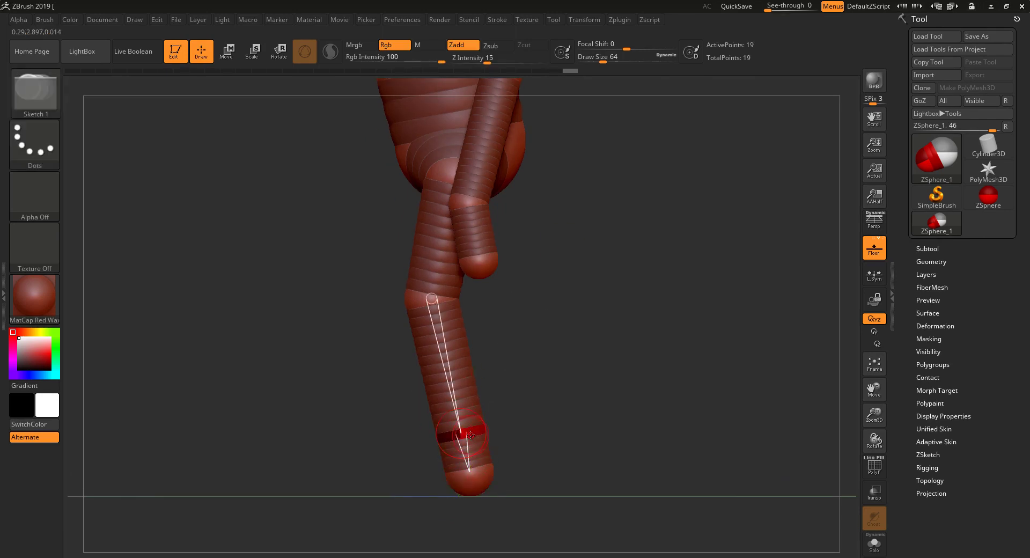
left_click_drag(475, 477, 402, 461)
key("w")
left_click_drag(466, 439, 468, 472)
left_click_drag(398, 443, 395, 465)
left_click_drag(470, 471, 472, 477)
- Adjust the ankle ZSpheres and raise the toe ZSpheres level with the heels
left_click_drag(520, 445, 591, 421, "shift")
left_click_drag(465, 472, 485, 483)
left_click_drag(528, 448, 593, 357, "shift")
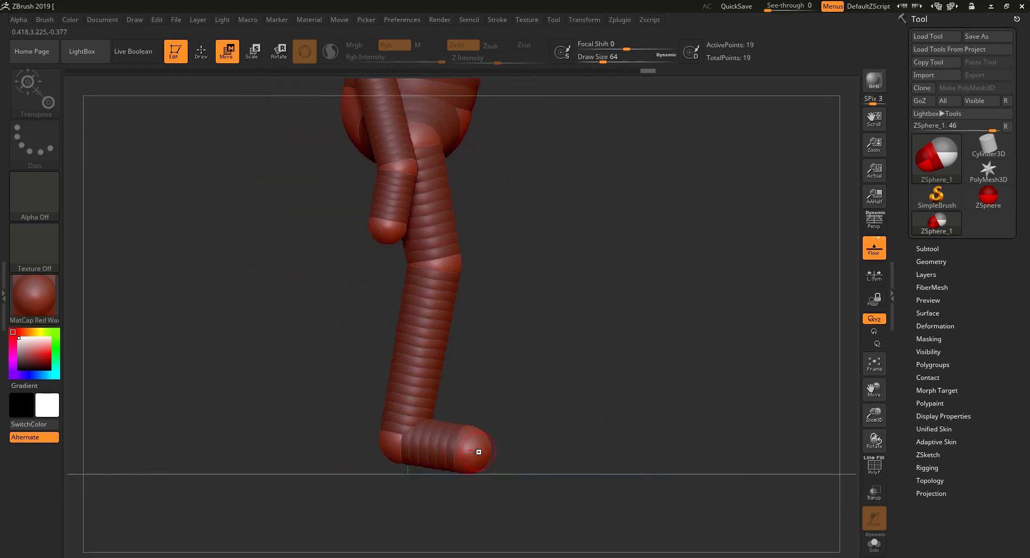
left_click_drag(478, 451, 483, 441)
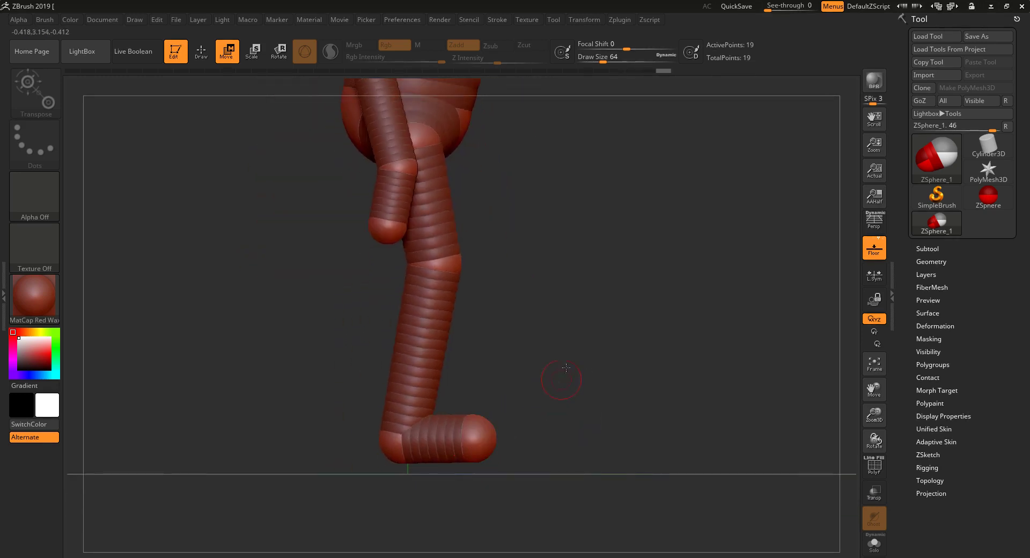
- Scale down the toe ZSpheres and move them down to the floor so the feet taper forward
left_click_drag(552, 348, 536, 342, "shift")
left_click_drag(667, 340, 542, 402, "alt")
key("e")
left_click_drag(492, 462, 494, 375)
left_click_drag(614, 407, 692, 363)
key("w")
left_click_drag(495, 461, 496, 473)
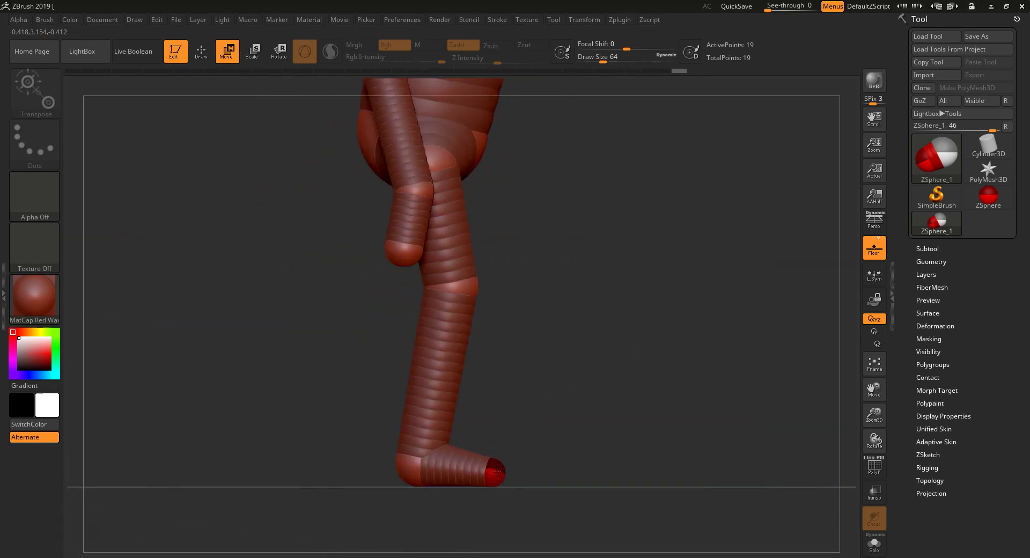
- Scale down the hand end ZSpheres so the hands taper
left_click_drag(539, 284, 531, 381, "alt")
key("e")
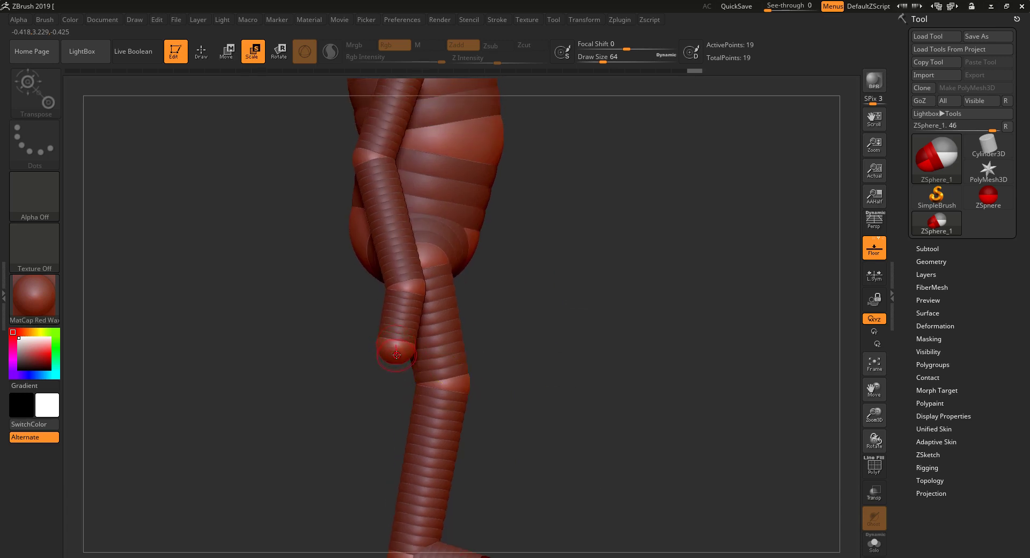
left_click_drag(395, 354, 397, 328)
left_click_drag(581, 331, 644, 375)
key("f")
left_click_drag(665, 310, 382, 351)
key("alt+shift")
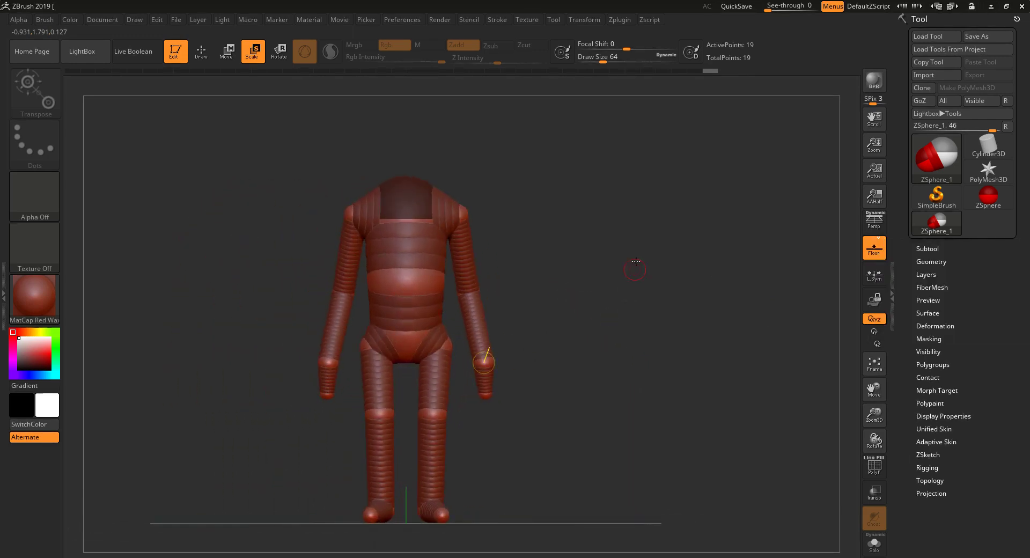
- Add a neck ZSphere centred on top of the chest and another ZSphere on its end
left_click_drag(563, 265, 588, 288, "alt")
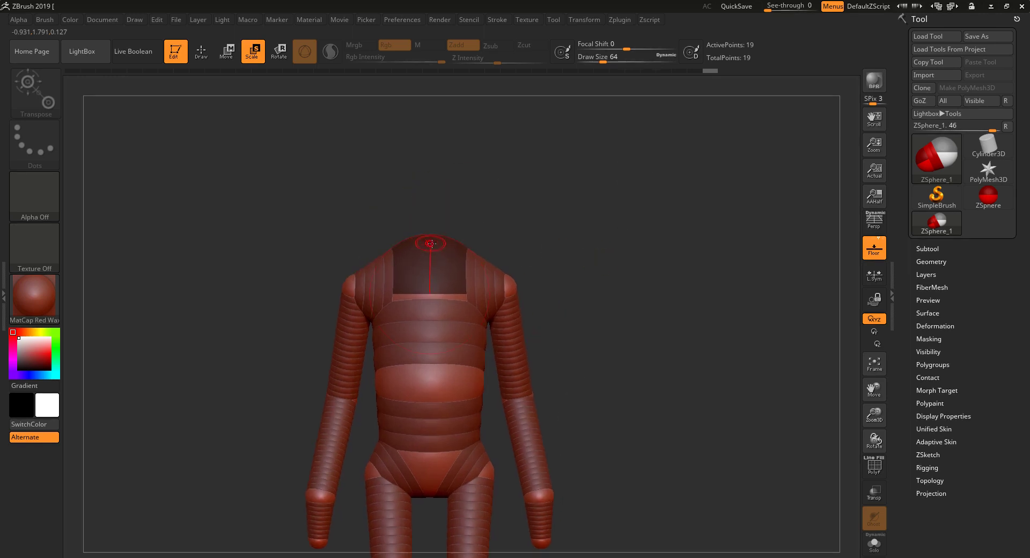
key("w")
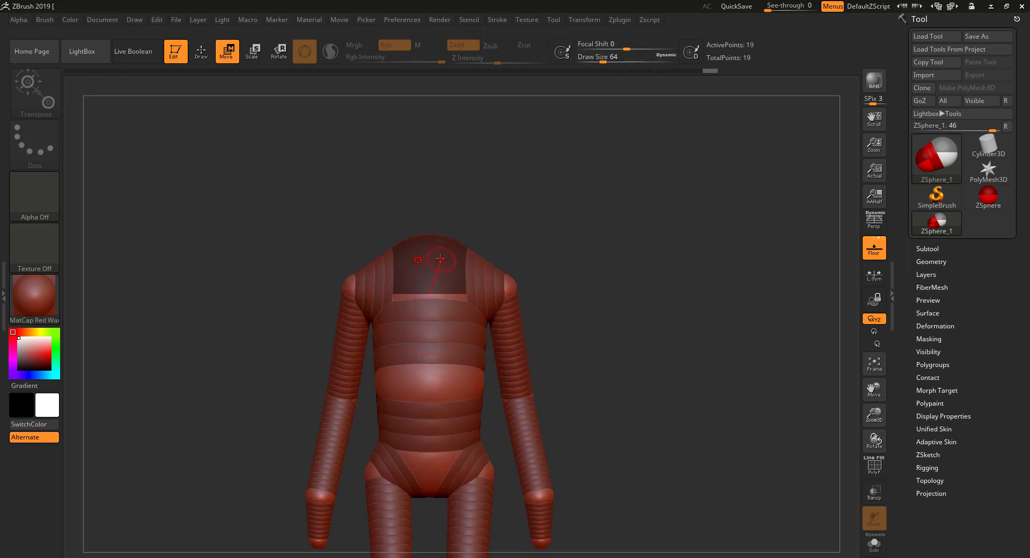
left_click_drag(440, 247, 432, 285)
key("q")
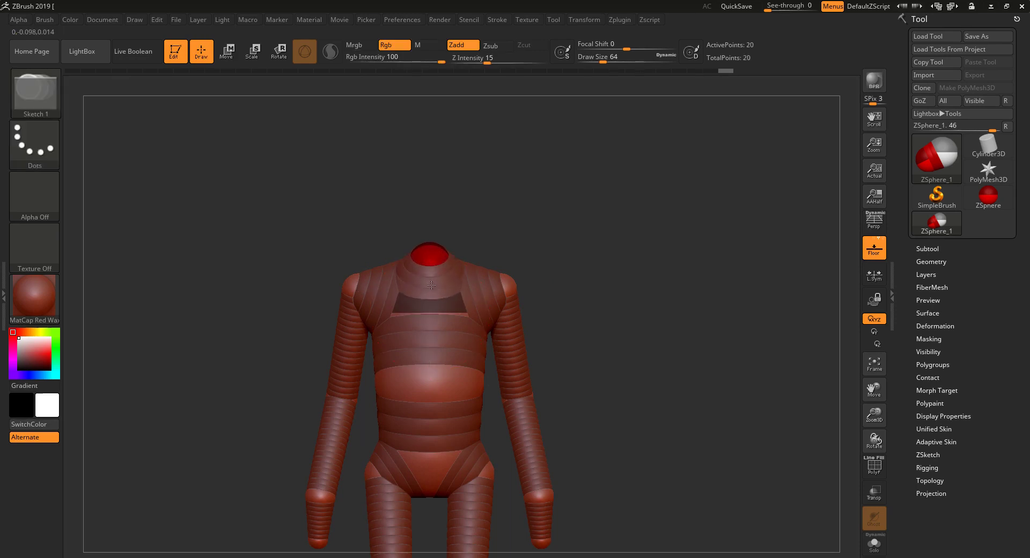
mouse_move(501, 223)
left_mouse_down()
mouse_move(516, 230)
mouse_move(470, 266)
left_mouse_up()
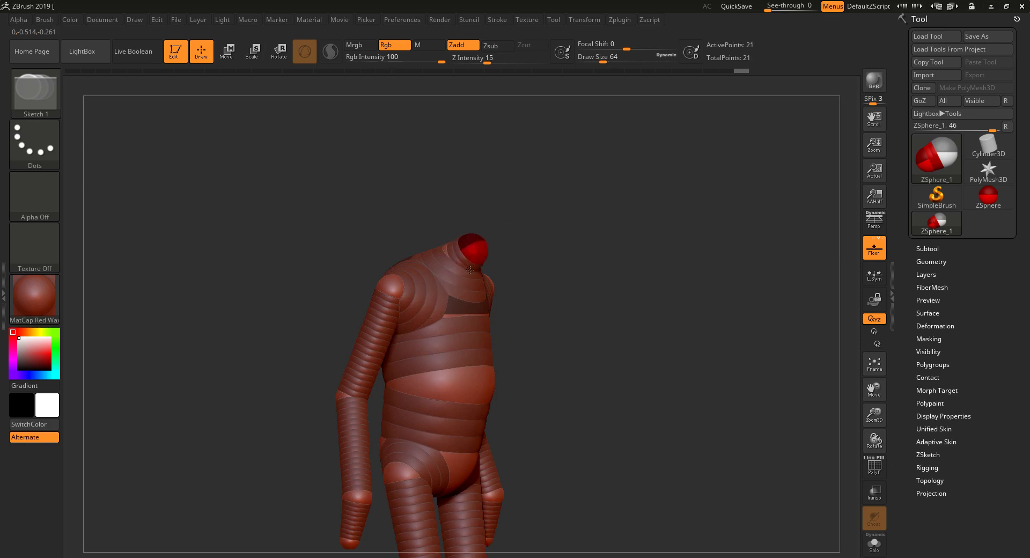
- Move the neck end up and forward and add a large head ZSphere on it
key("w")
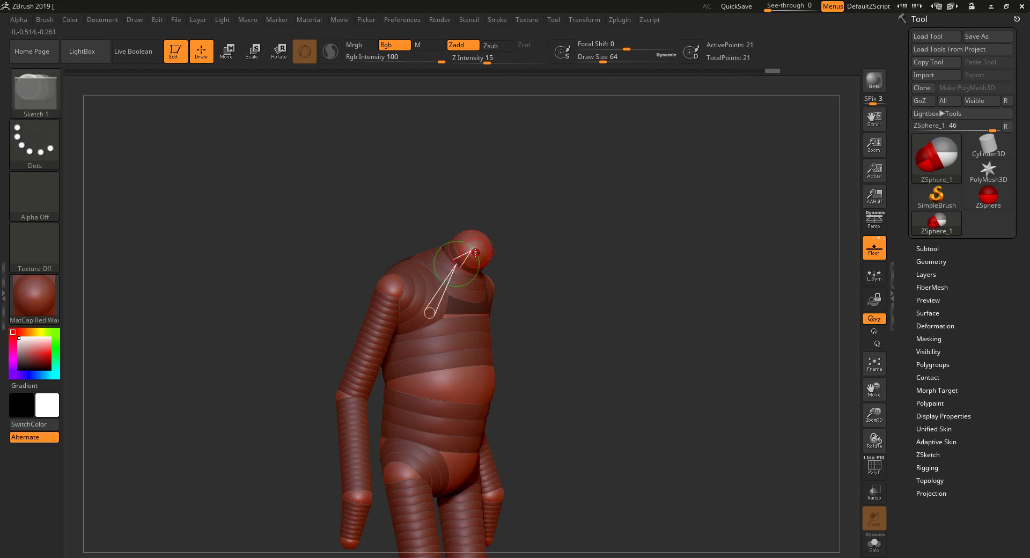
mouse_move(477, 246)
left_mouse_down()
mouse_move(491, 224)
mouse_move(504, 267)
mouse_move(596, 263)
left_mouse_up()
key("q")
key("w")
left_click_drag(523, 220, 550, 222)
left_click_drag(622, 255, 536, 247)
- Move the ankle ZSpheres slightly forward and down to sit level on the floor
left_click_drag(671, 216, 453, 385, "alt")
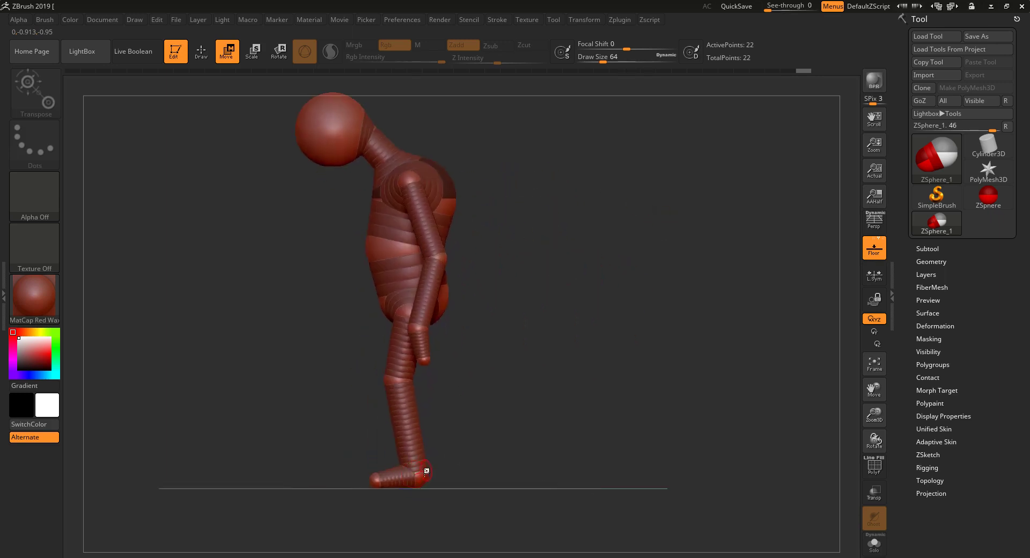
left_click_drag(426, 470, 420, 478)
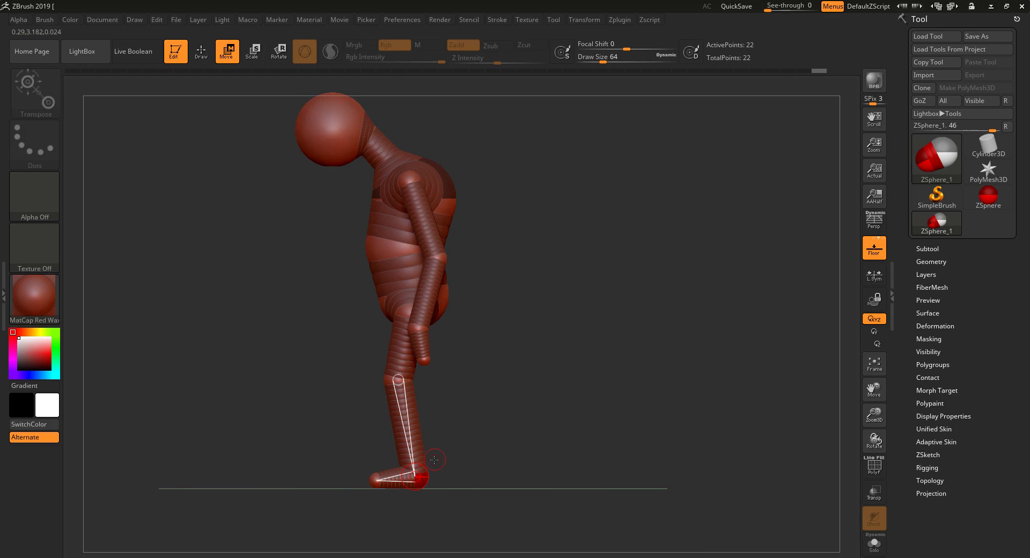
key("e")
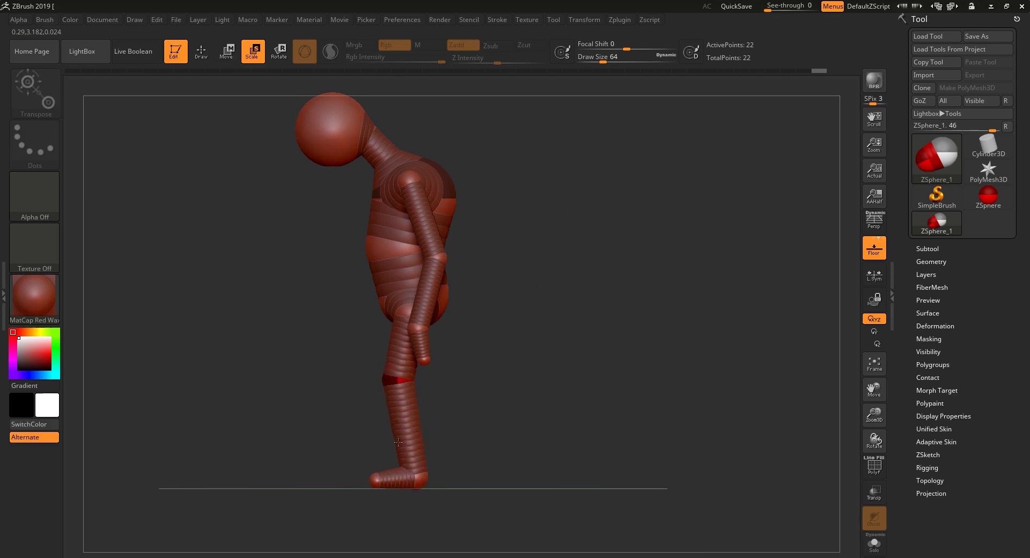
- Lower the shoulder ZSpheres slightly and move the elbows forward to straighten the arms
left_click_drag(483, 374, 394, 341, "shift")
mouse_move(529, 302)
left_mouse_down("shift")
mouse_move(620, 246)
mouse_move(652, 242)
left_mouse_up("shift")
left_click_drag(522, 239, 545, 280, "alt")
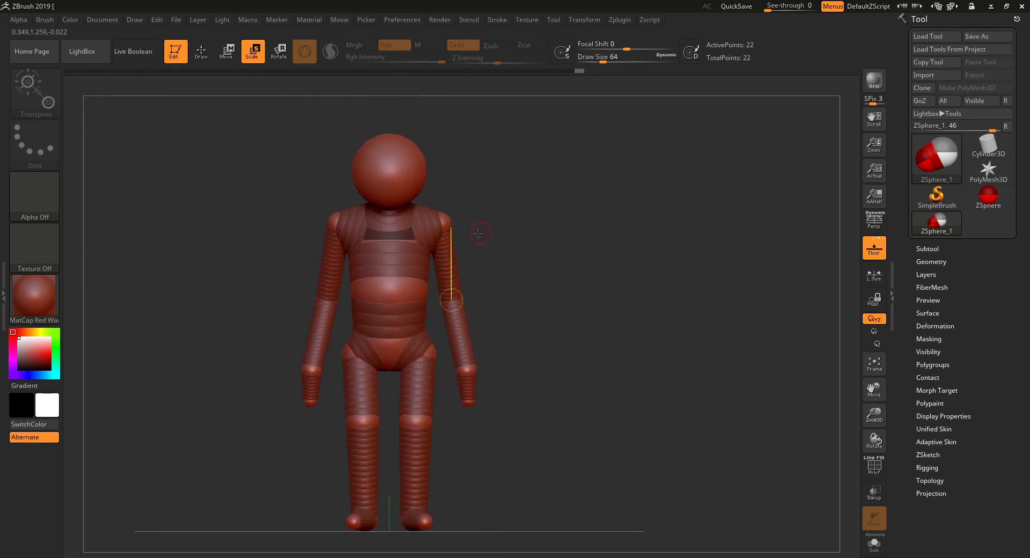
key("w")
left_click_drag(446, 221, 445, 228)
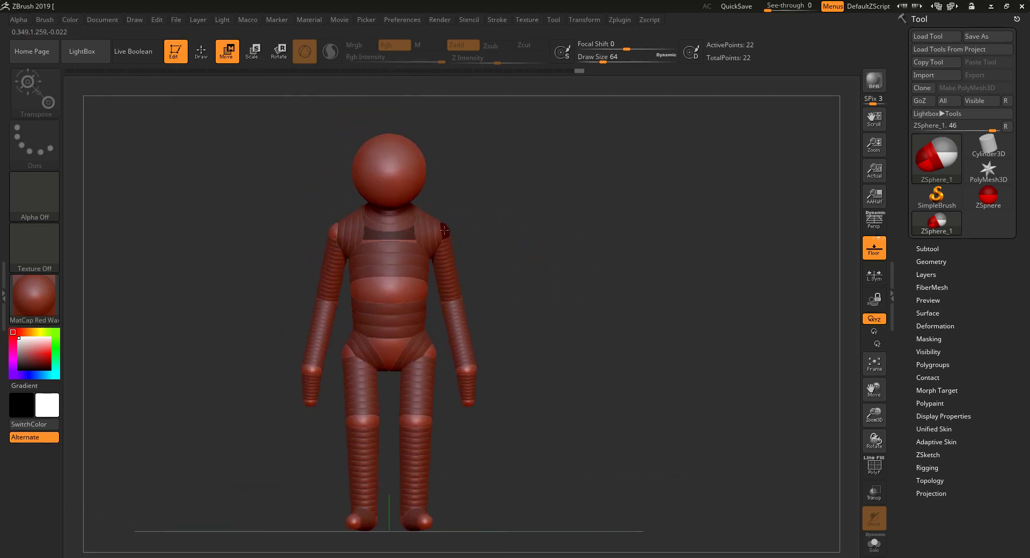
left_click_drag(509, 262, 588, 287)
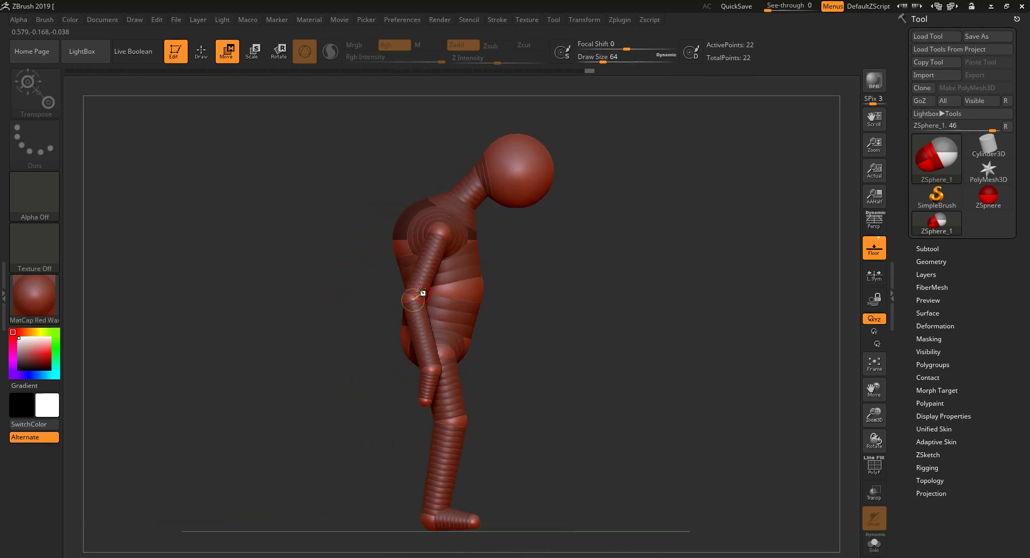
left_click_drag(428, 273, 437, 277, "ctrl")
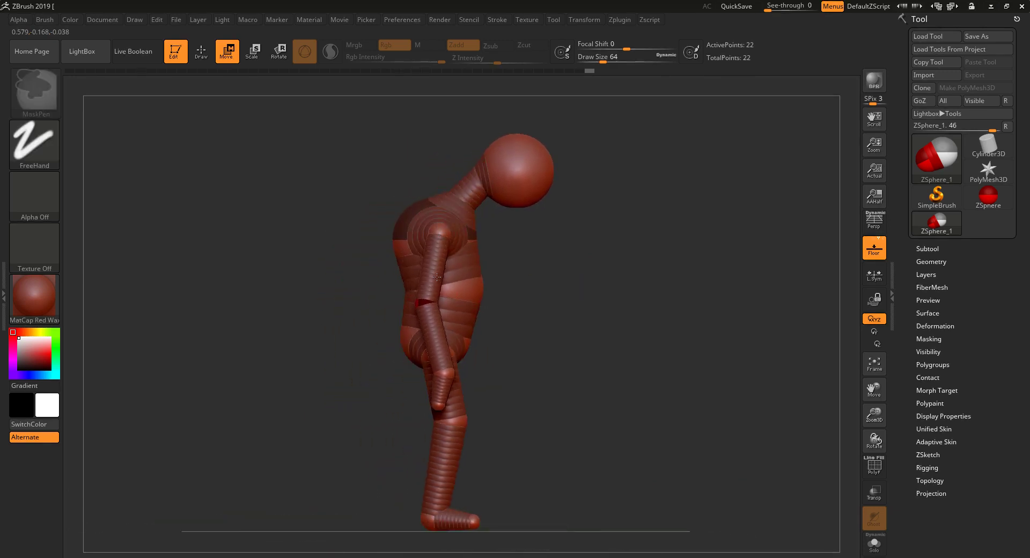
- Raise the head slightly above the shoulders by repositioning the head and neck ZSpheres
left_click_drag(553, 300, 477, 308)
left_click_drag(647, 263, 514, 207, "alt")
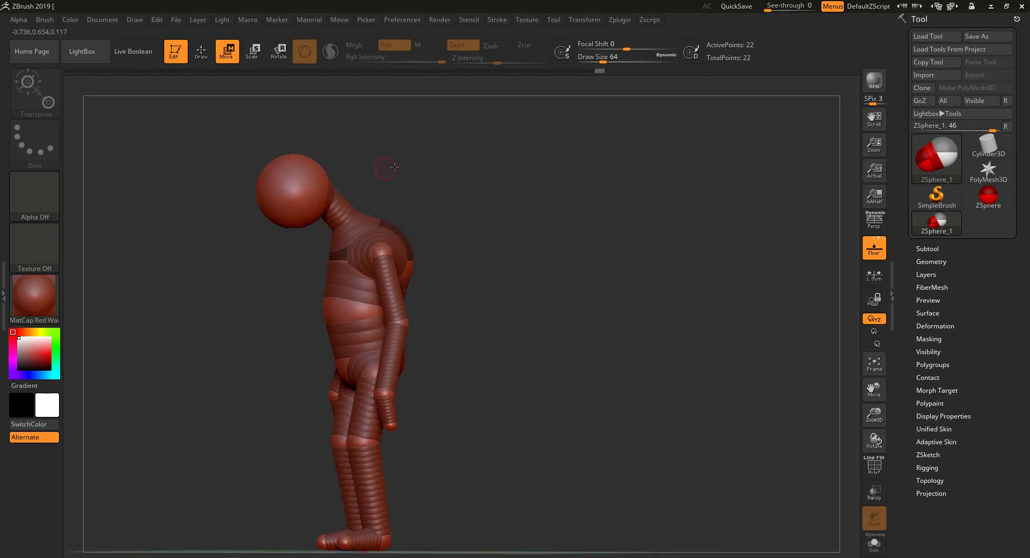
left_click_drag(394, 166, 385, 173)
mouse_move(302, 169)
left_mouse_down()
mouse_move(330, 195)
mouse_move(348, 184)
mouse_move(527, 216)
left_mouse_up()
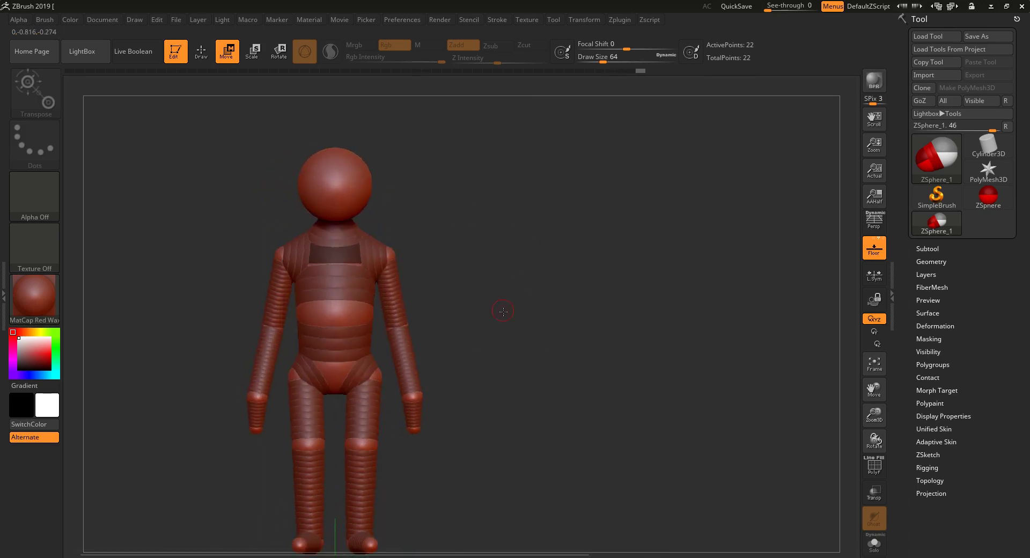
left_click_drag(503, 311, 580, 311, "alt")
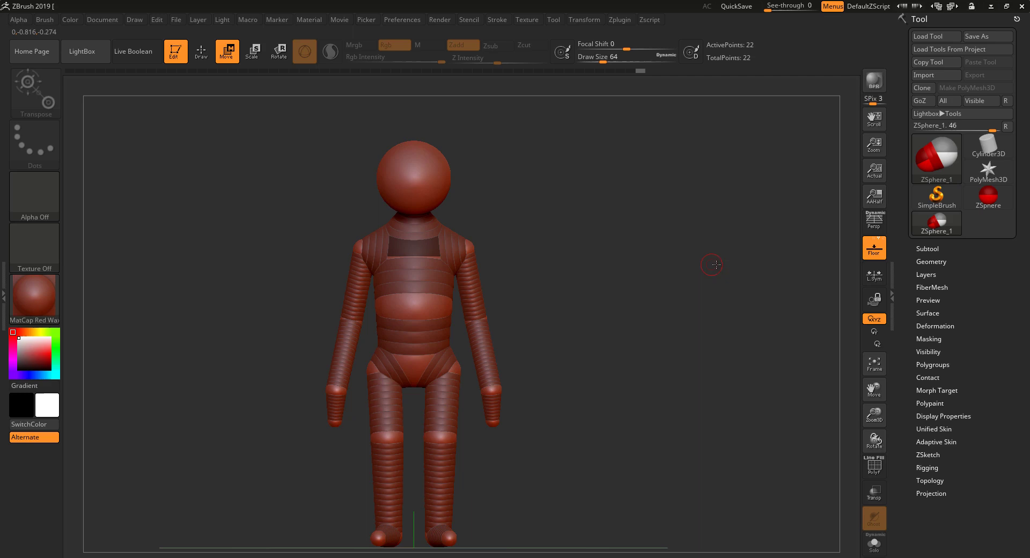
- Switch to the PolyMesh3D star tool and insert a Sphereinder3D as its second subtool
left_click(990, 178)
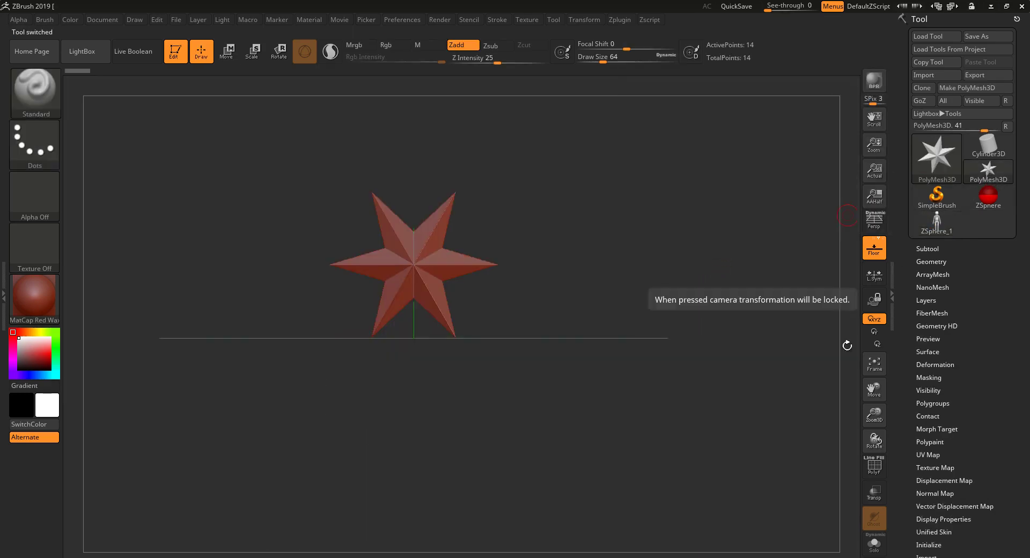
left_click(927, 248)
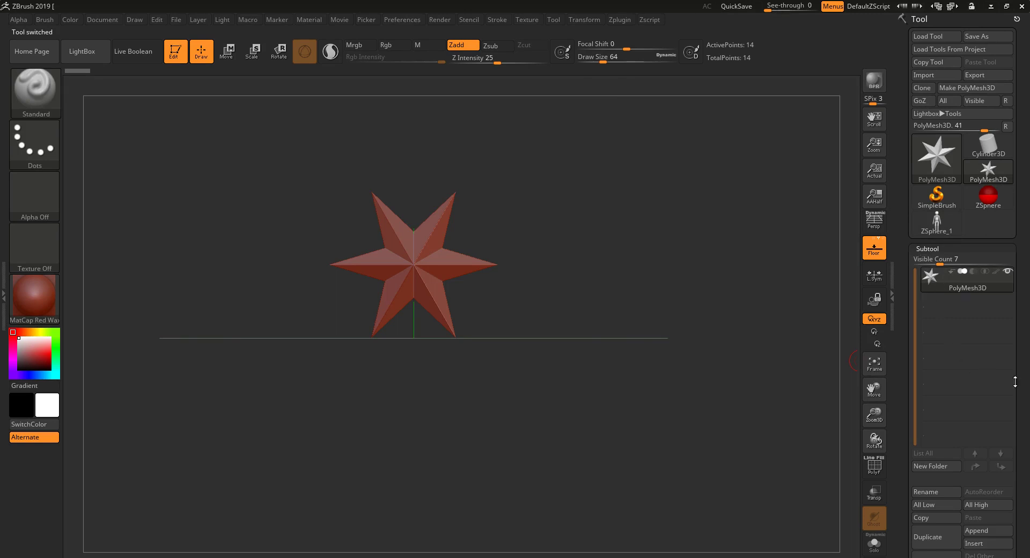
scroll(1028, 321, "down", 5)
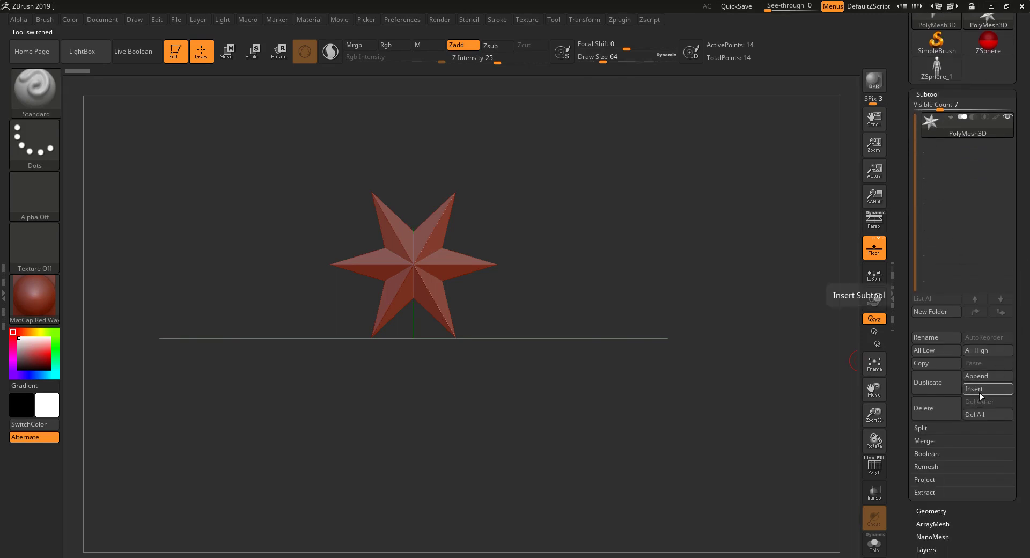
left_click(980, 391)
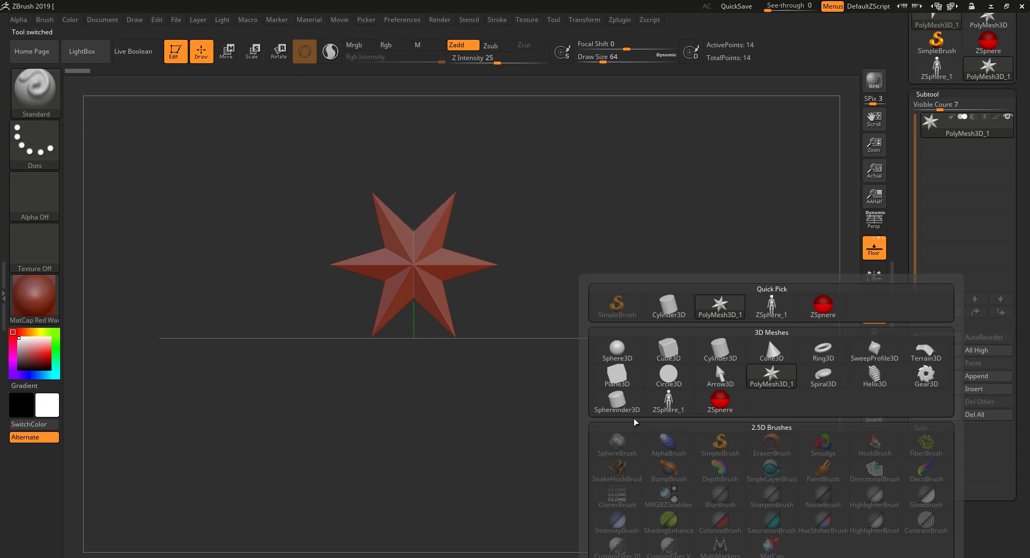
mouse_move(615, 417)
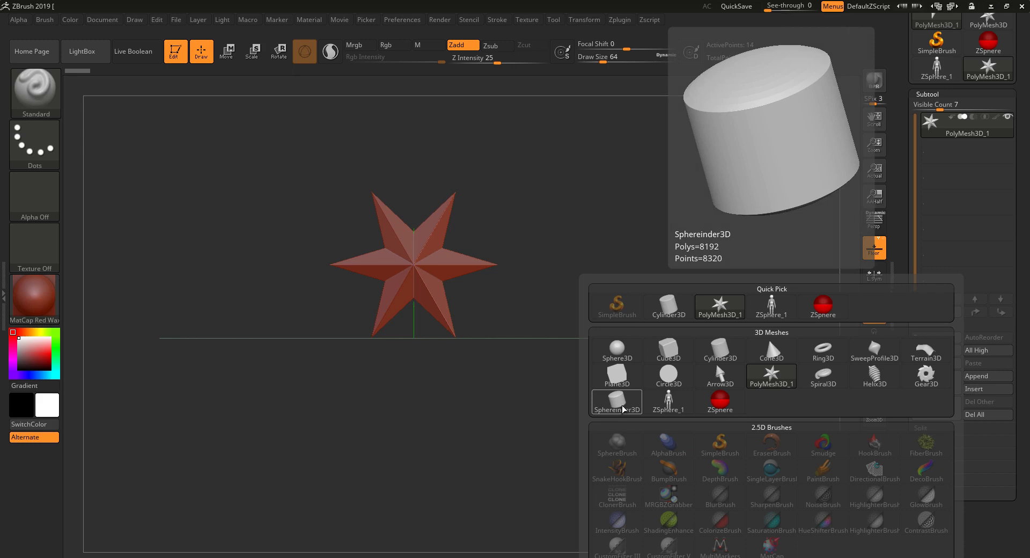
left_click(621, 405)
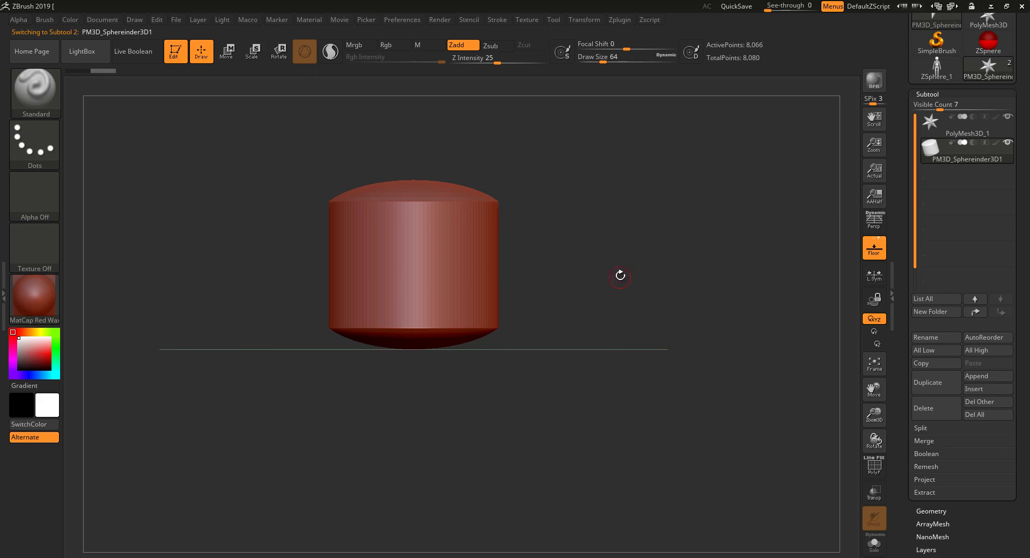
- Switch back to the ZSphere_1 figure and fit the whole mannequin in view
right_click_drag(610, 285, 639, 306, "ctrl")
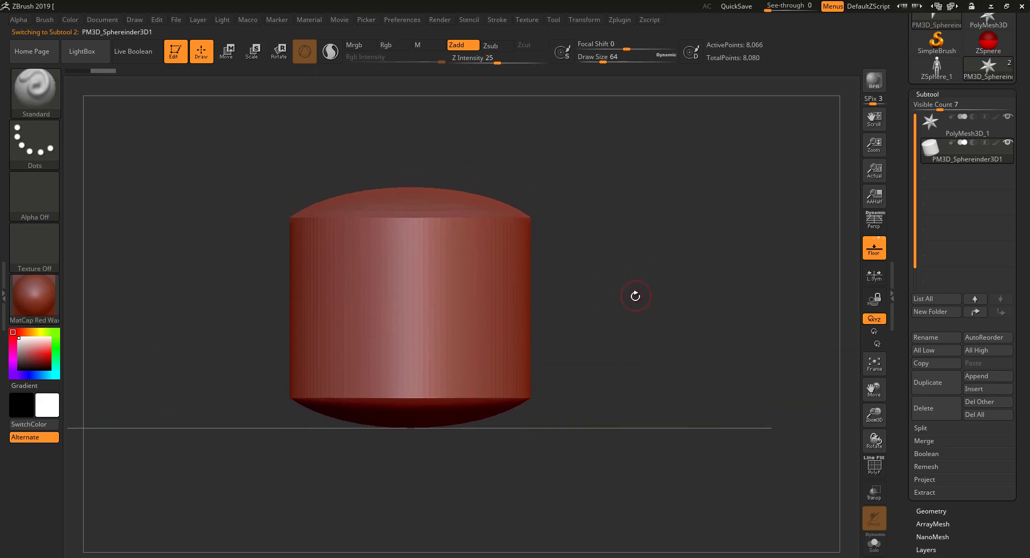
key("shift")
left_click(937, 67)
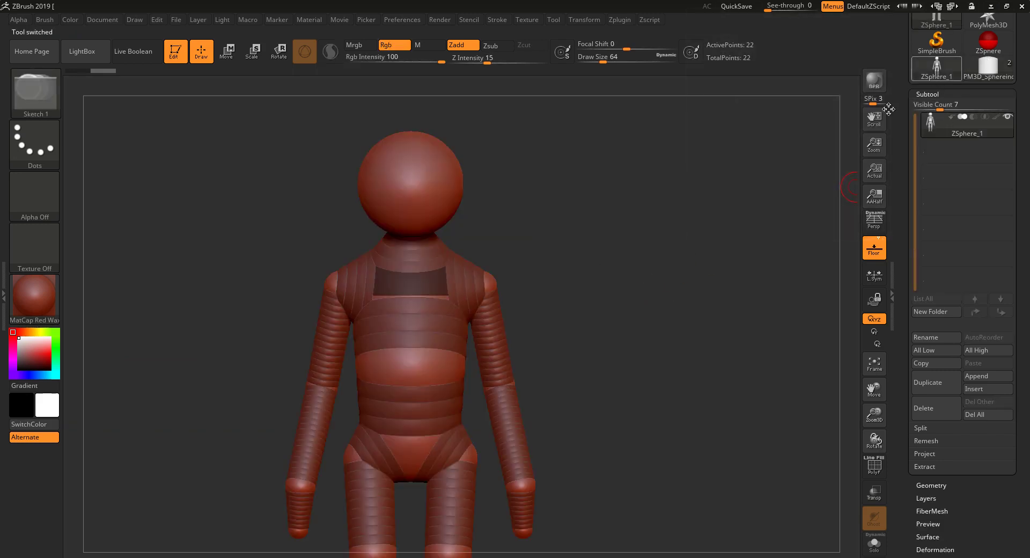
left_click_drag(639, 352, 792, 400)
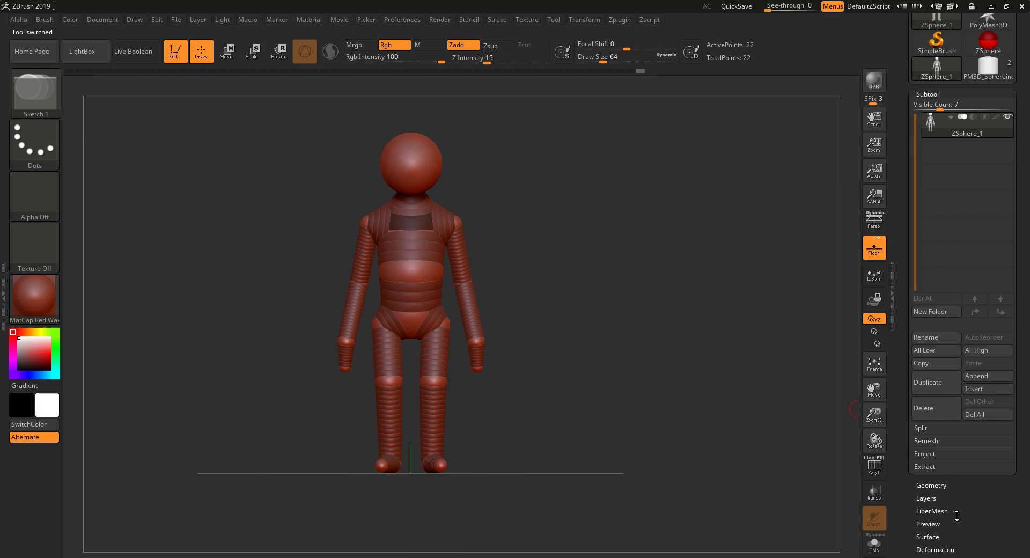
- Open the Adaptive Skin settings for the mannequin and enable Use Classic Skinning
scroll(968, 499, "down", 10)
left_click(948, 392)
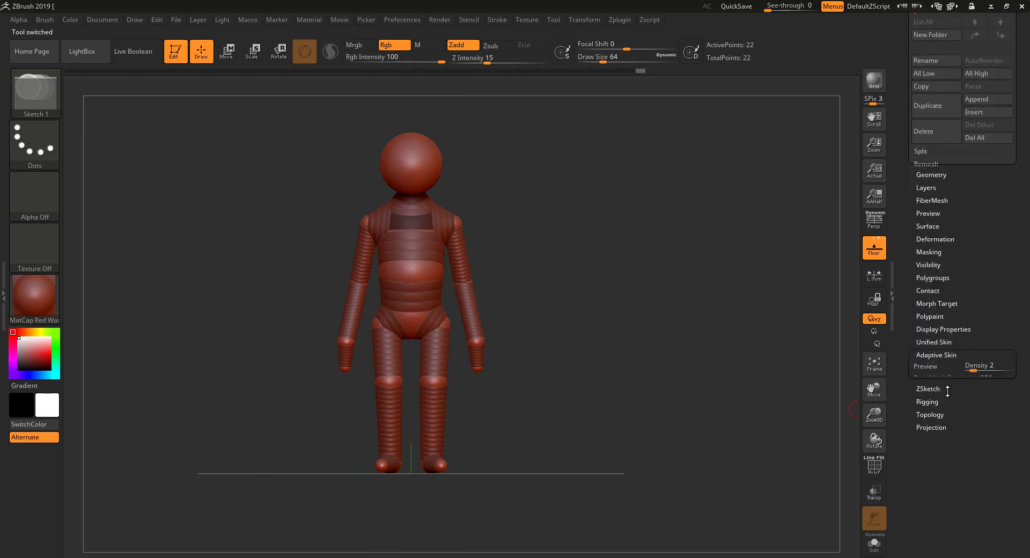
left_click_drag(979, 308, 983, 421)
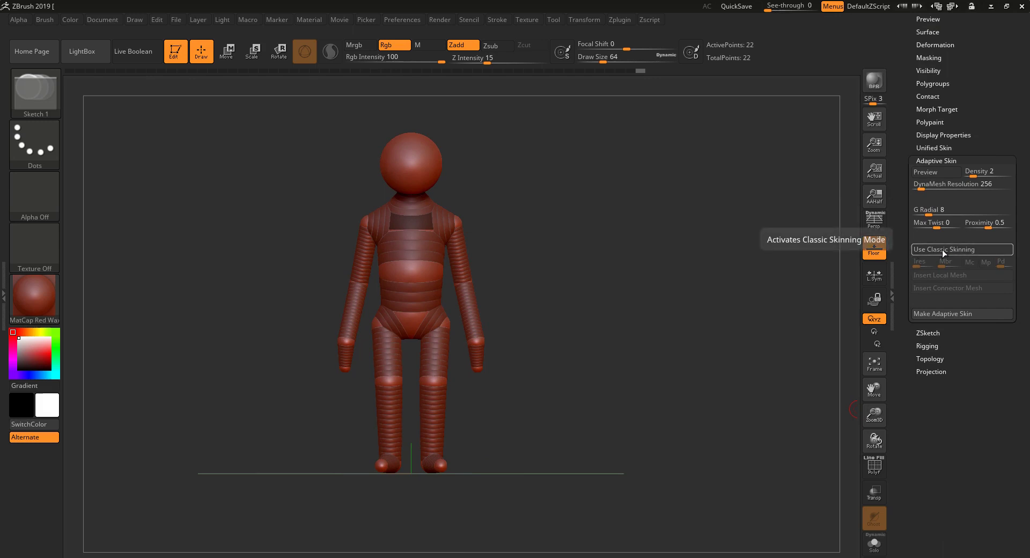
left_click(960, 250)
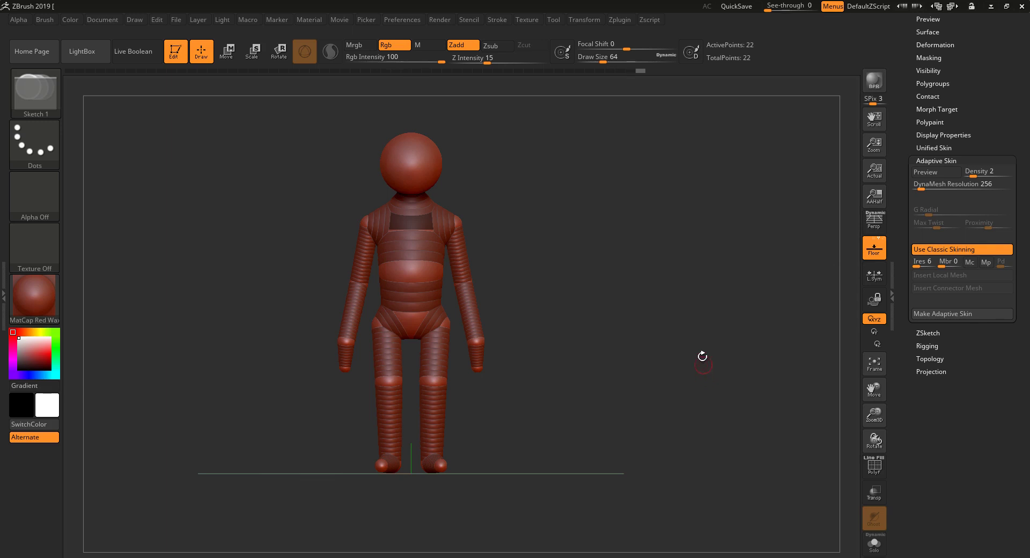
- Try inserting the Sphereinder mesh as a connector mesh between chest and shoulder, and turn classic skinning off again
left_click(229, 53)
right_click_drag(491, 280, 547, 289, "ctrl")
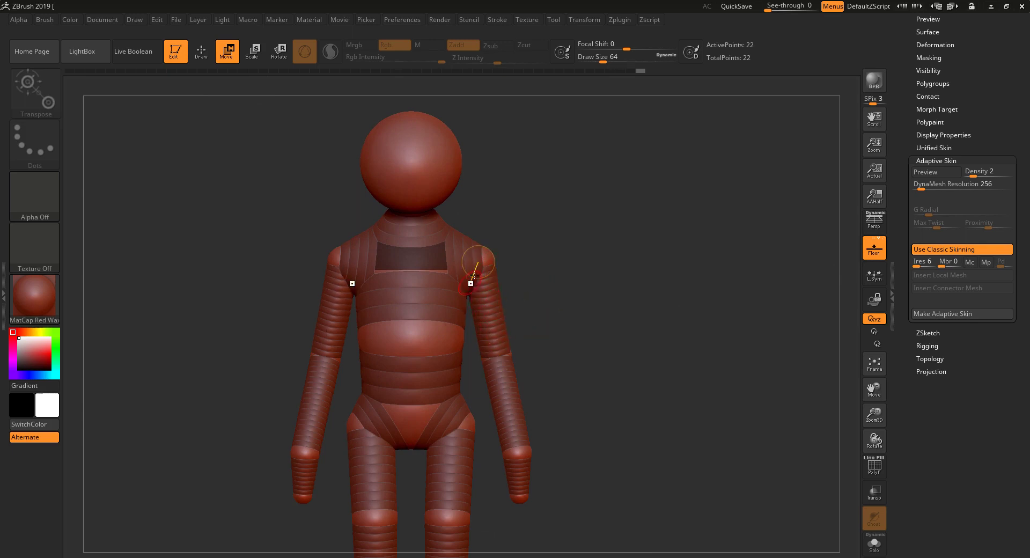
left_click_drag(579, 310, 481, 272)
left_click(462, 258)
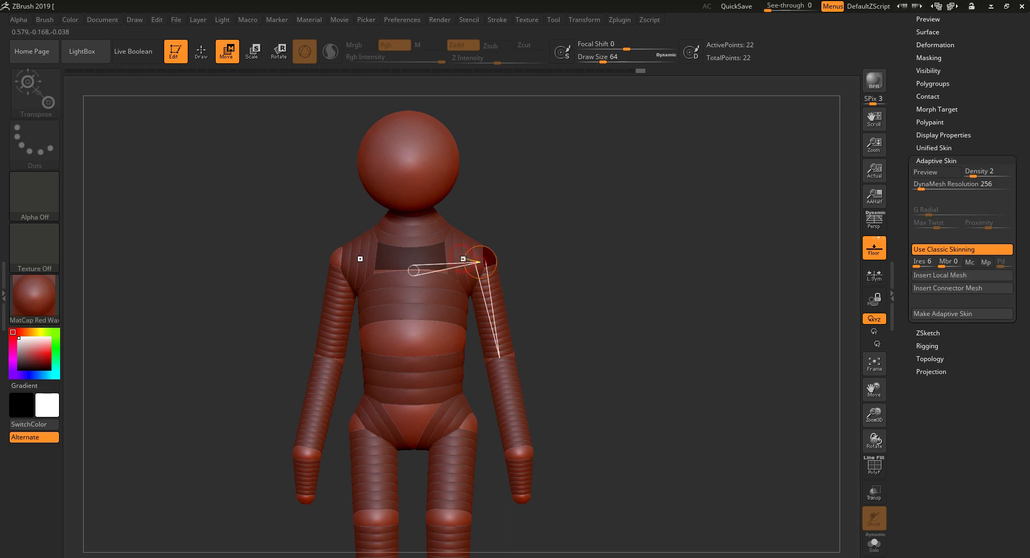
left_click(944, 289)
left_click(942, 288)
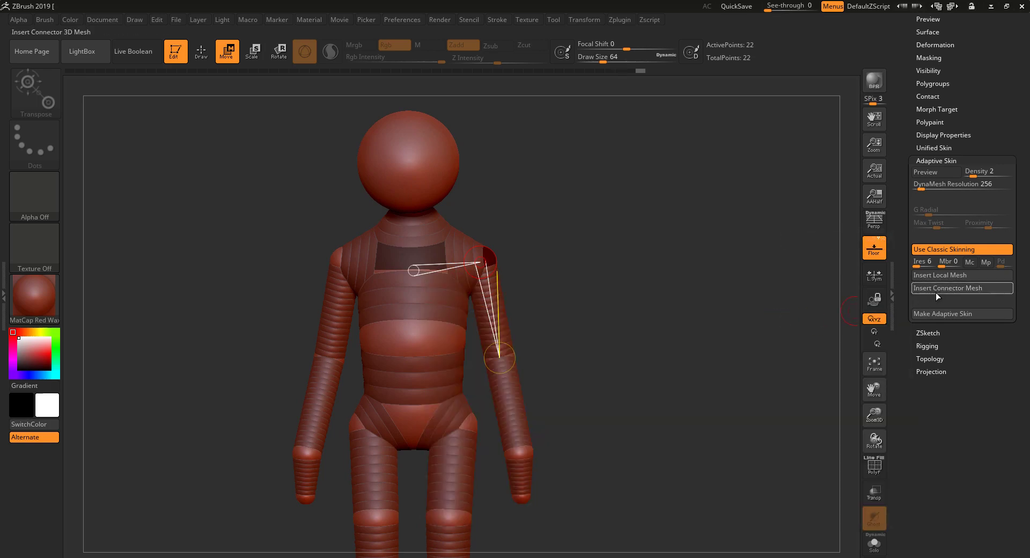
left_click(936, 292)
left_click(565, 310)
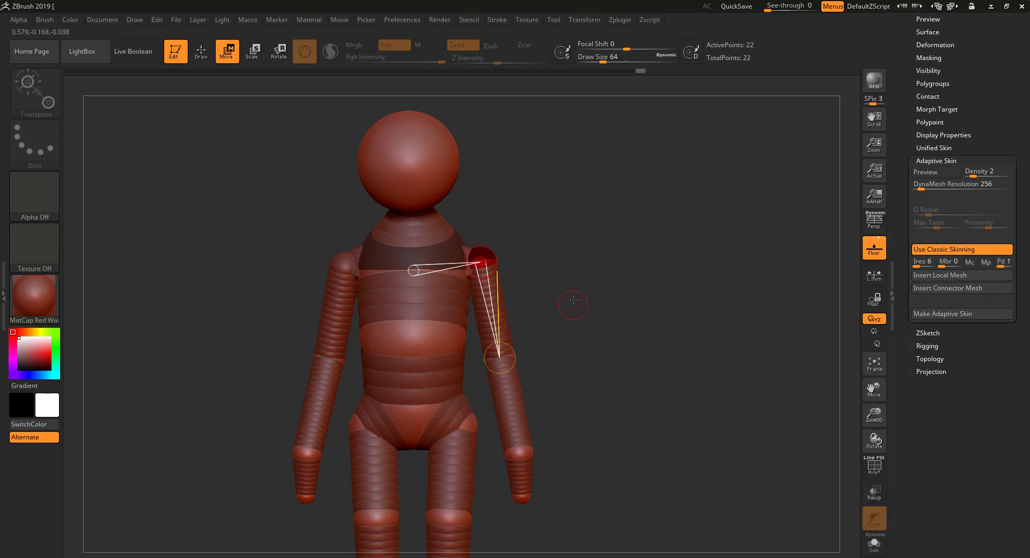
mouse_move(593, 278)
left_mouse_down()
mouse_move(610, 296)
mouse_move(645, 275)
mouse_move(674, 364)
mouse_move(659, 371)
mouse_move(685, 338)
mouse_move(683, 353)
mouse_move(605, 280)
left_mouse_up()
left_click_drag(633, 353, 631, 314, "alt")
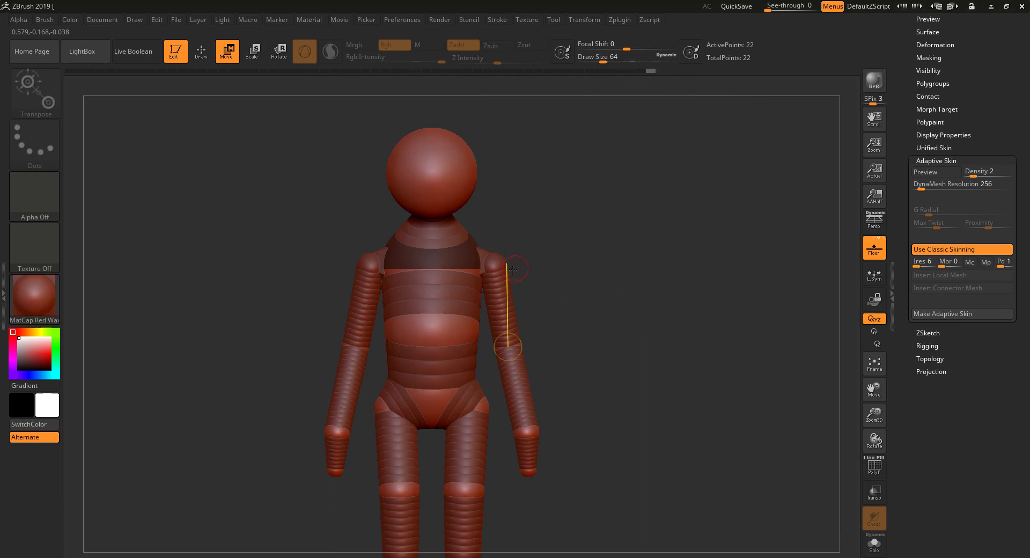
left_click(944, 249)
- Switch to the PM3D_Sphereinder tool and rotate the mesh 90° clockwise in the front view so it lies on its side
scroll(960, 120, "up", 5)
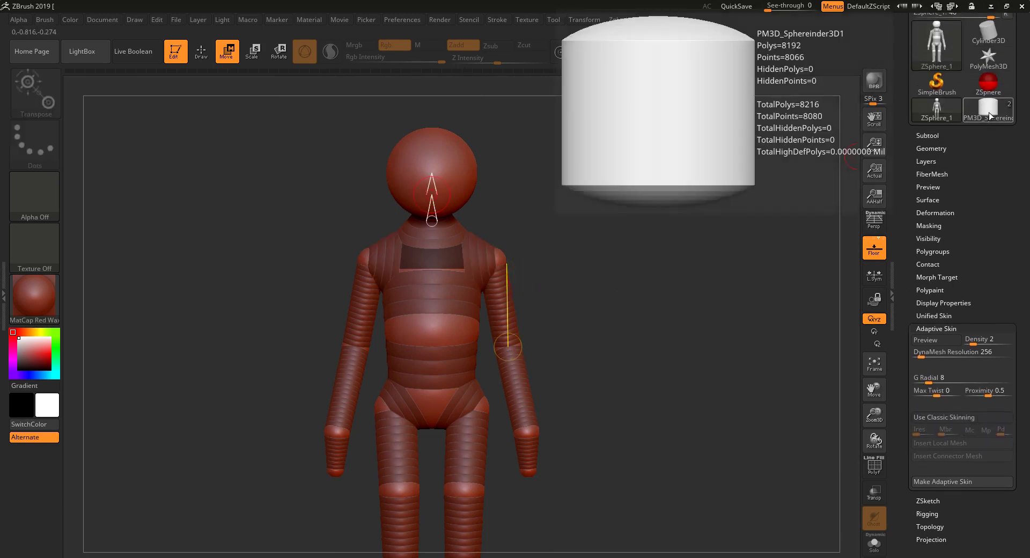
left_click(986, 112)
key("e")
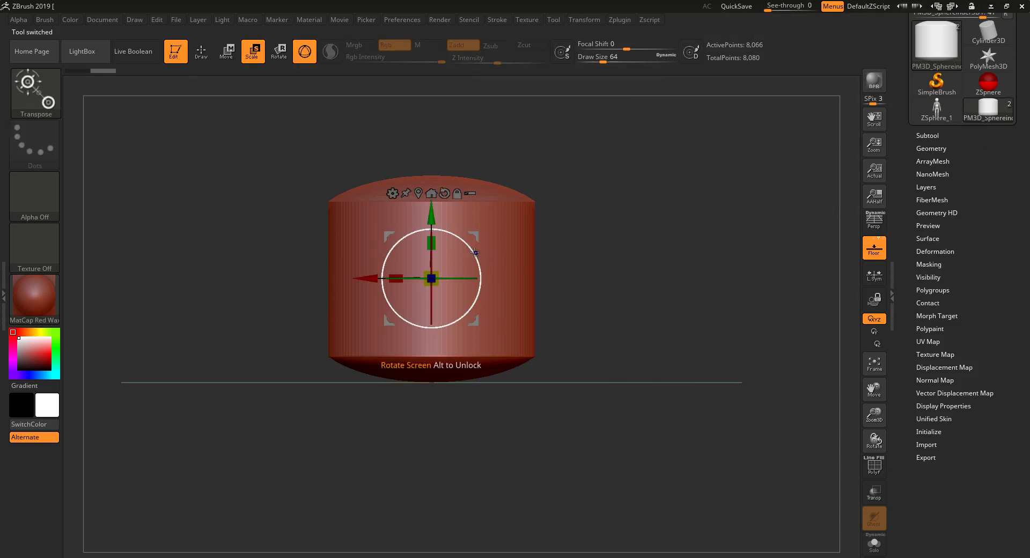
left_click_drag(472, 253, 481, 266)
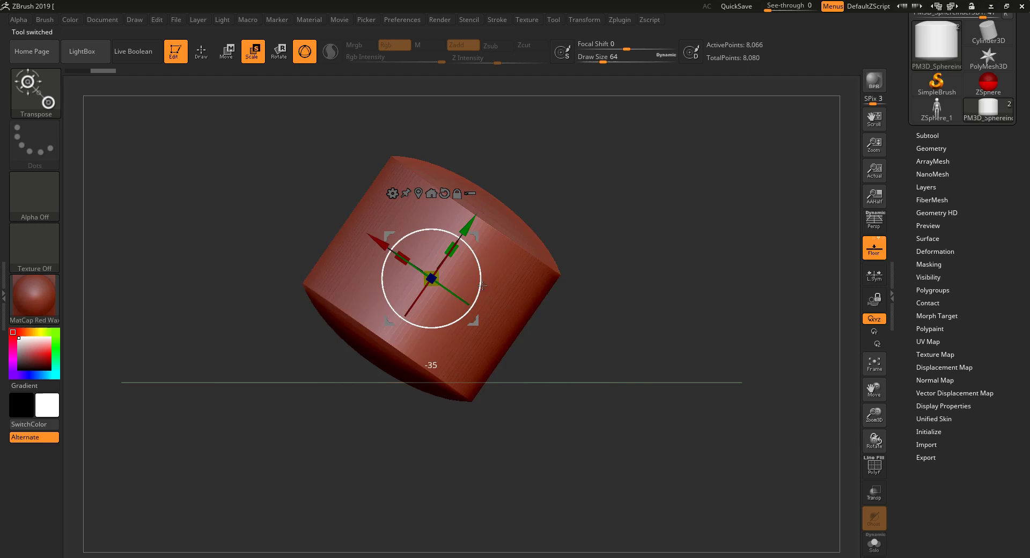
left_click_drag(482, 286, 468, 336)
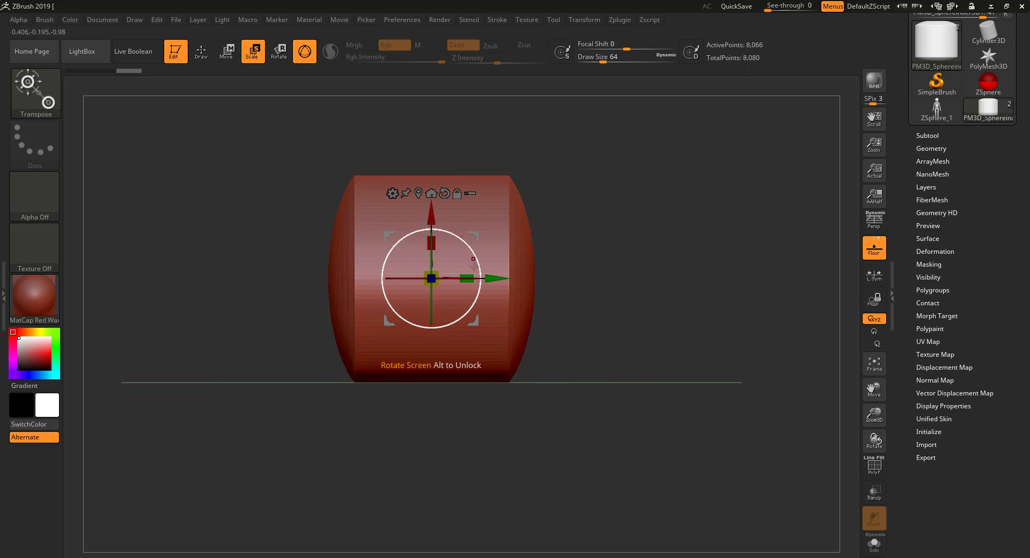
- Try the rotated PM3D_Sphereinder as a connector mesh at the ZSphere_1 figure's shoulder with classic skinning, and undo the insertion
left_click(935, 115)
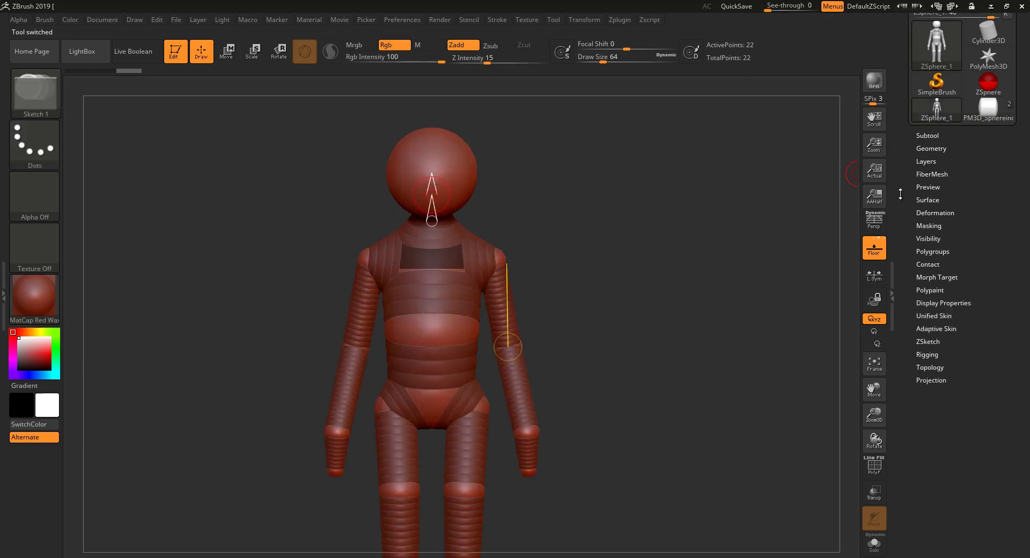
left_click(936, 328)
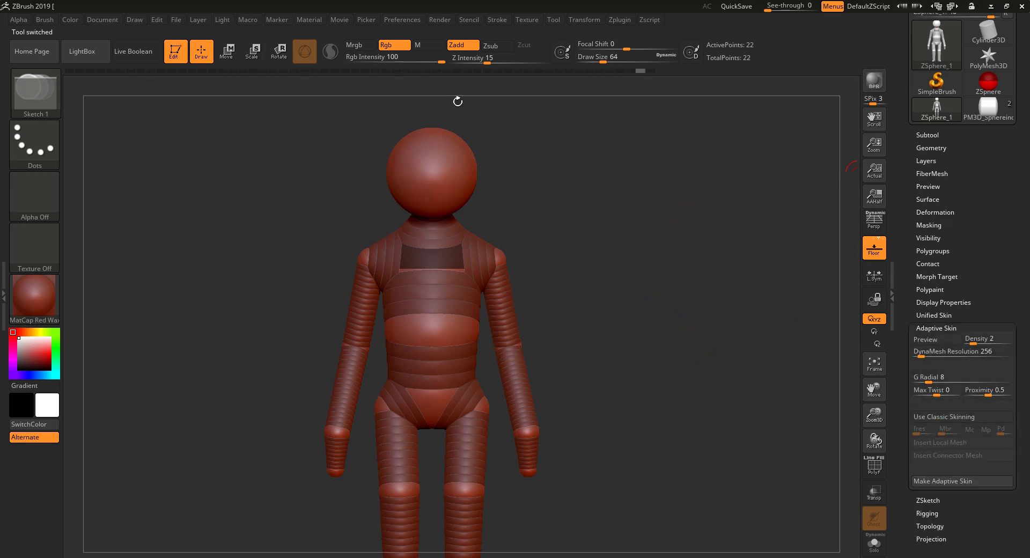
left_click(234, 56)
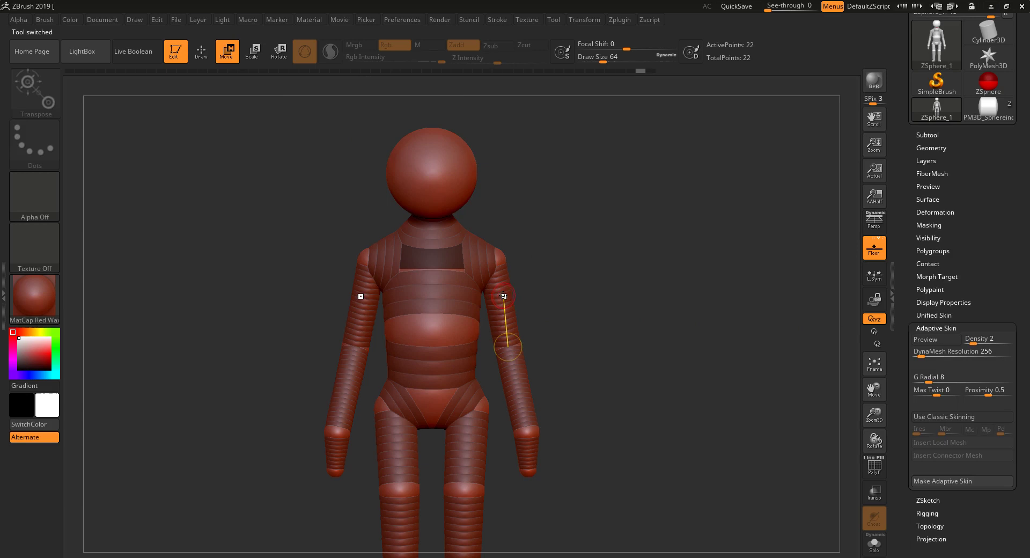
left_click_drag(503, 295, 505, 270)
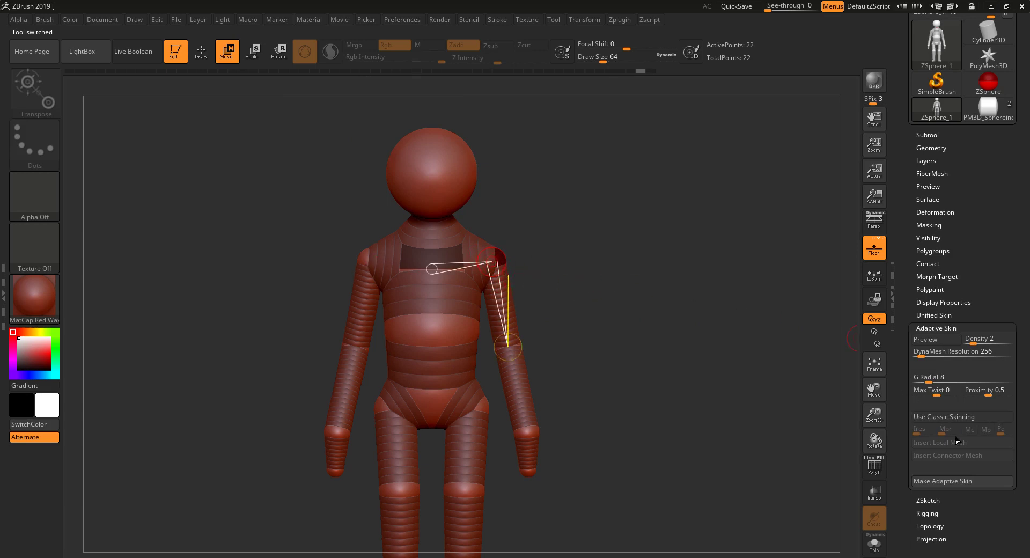
left_click(957, 417)
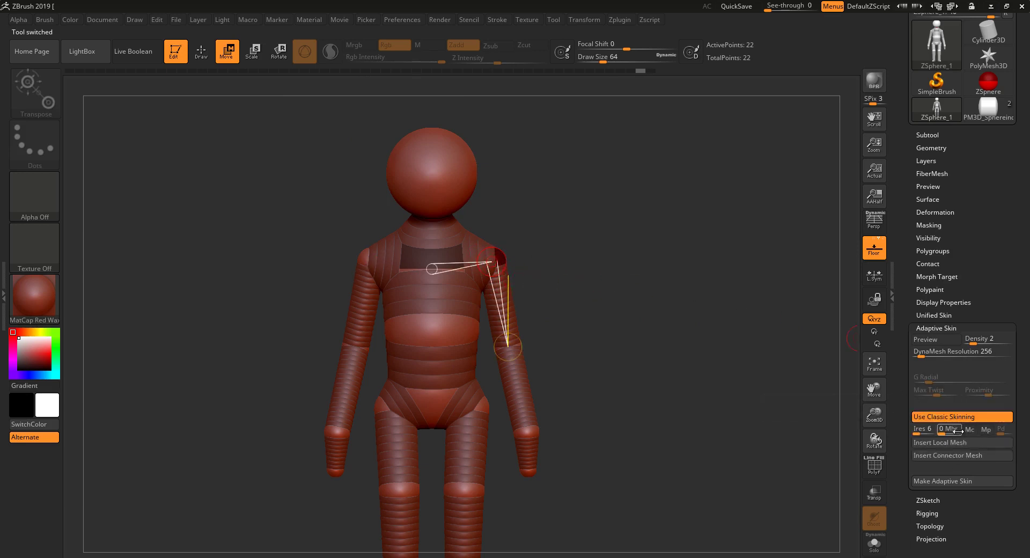
left_click(954, 458)
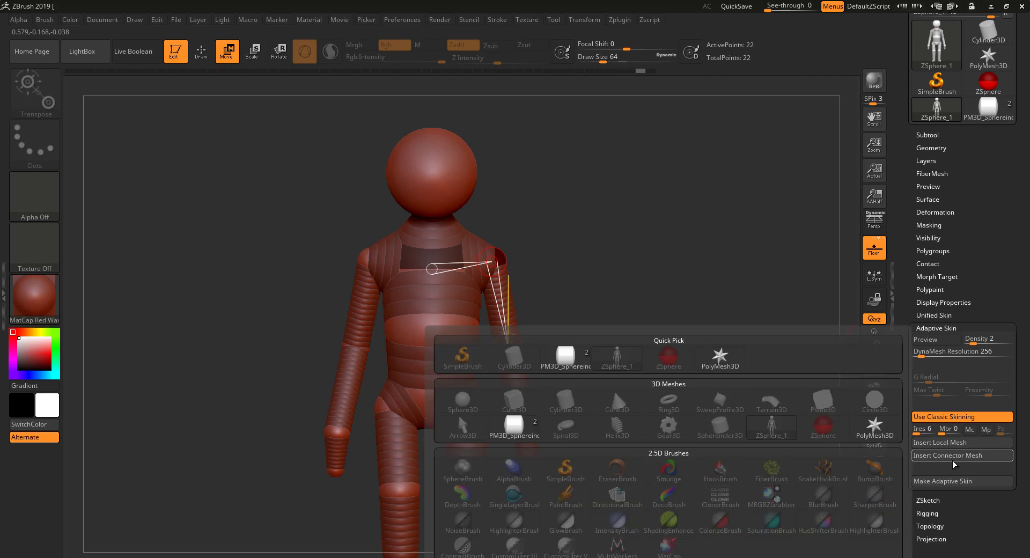
left_click(564, 359)
left_click_drag(576, 349, 683, 385)
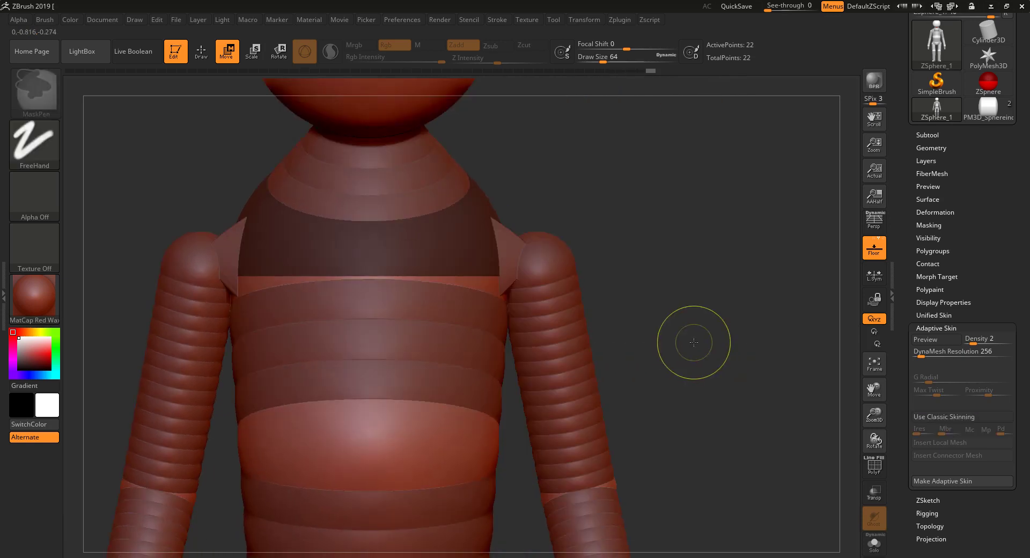
key("ctrl+z")
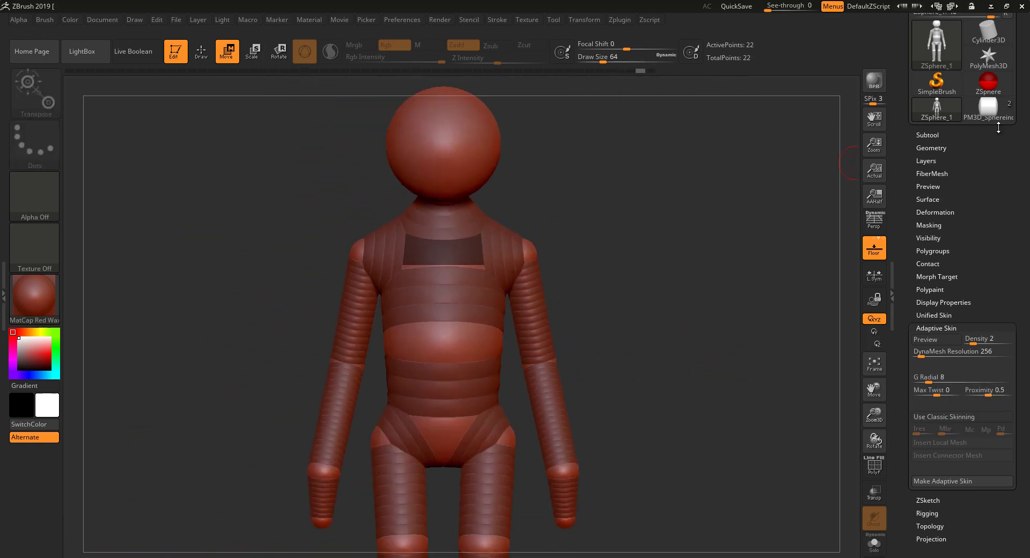
- Switch to the PM3D_Sphereinder tool and rotate the mesh 90° about its vertical axis so a domed end faces front
left_click(987, 108)
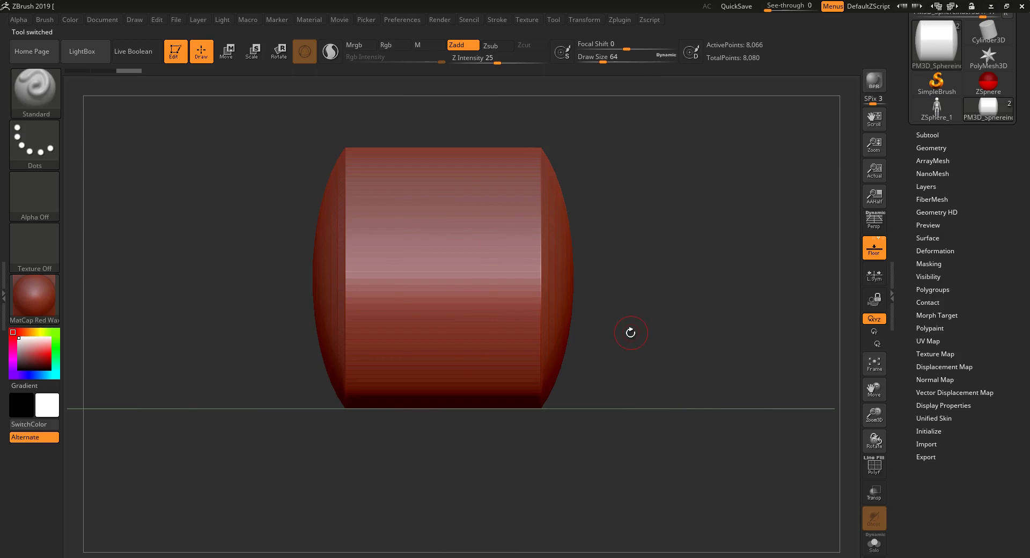
key("e")
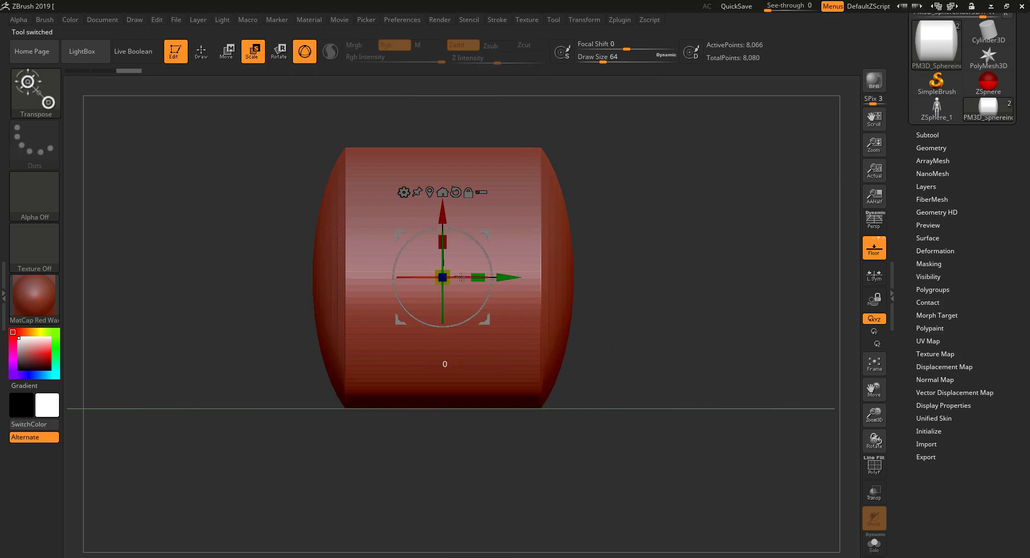
left_click_drag(460, 277, 381, 267)
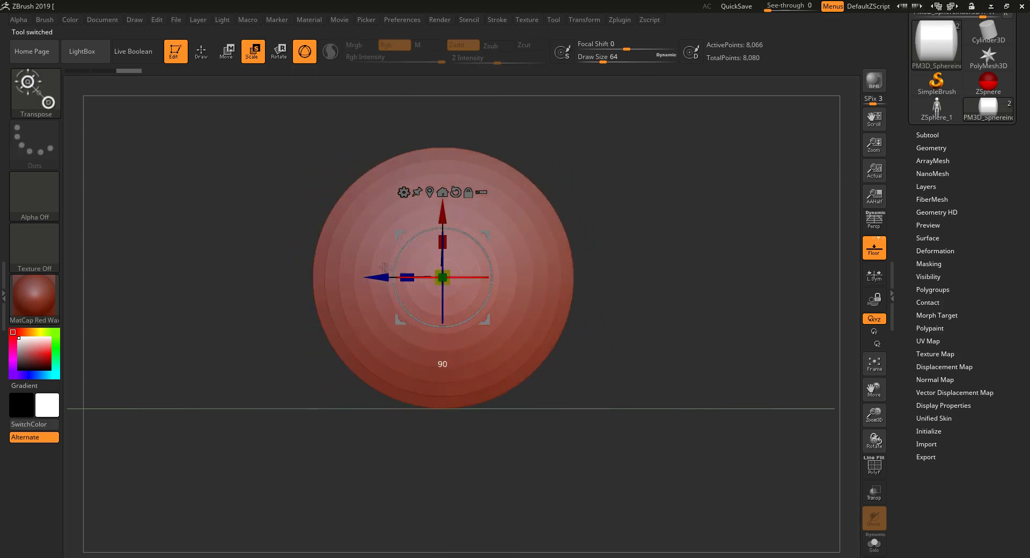
- Switch back to the ZSphere_1 figure and enable Use Classic Skinning in its Adaptive Skin settings
left_click(925, 120)
left_click(226, 53)
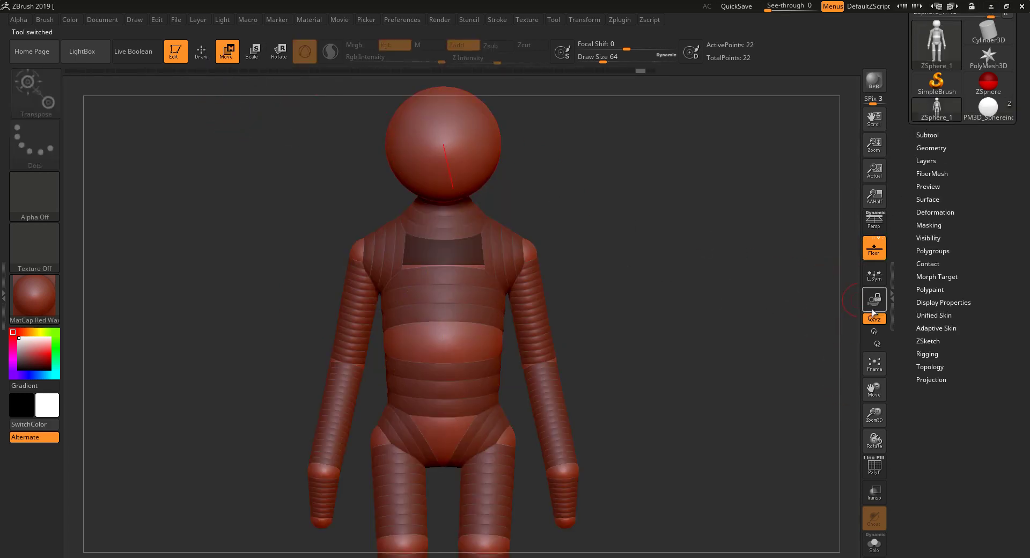
left_click(956, 329)
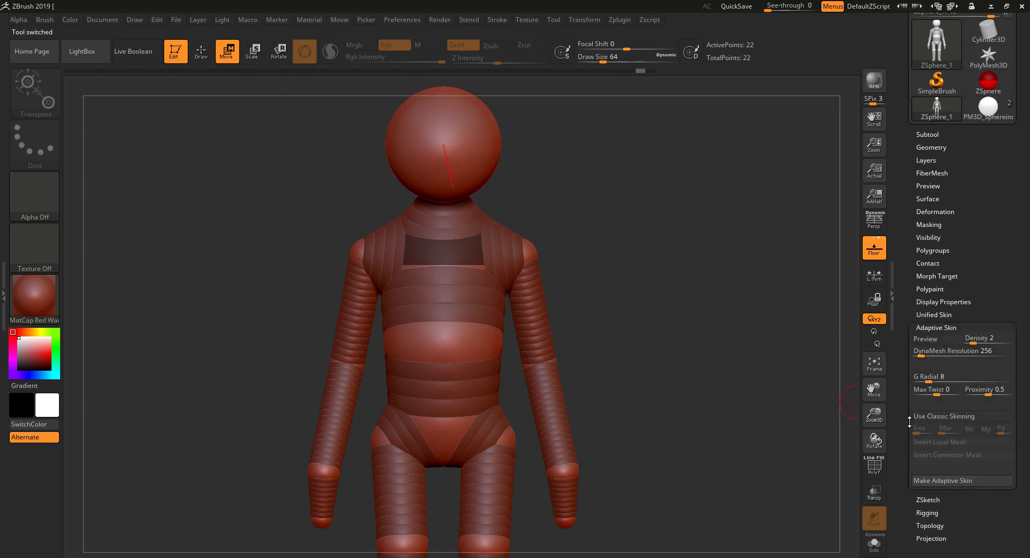
left_click(934, 416)
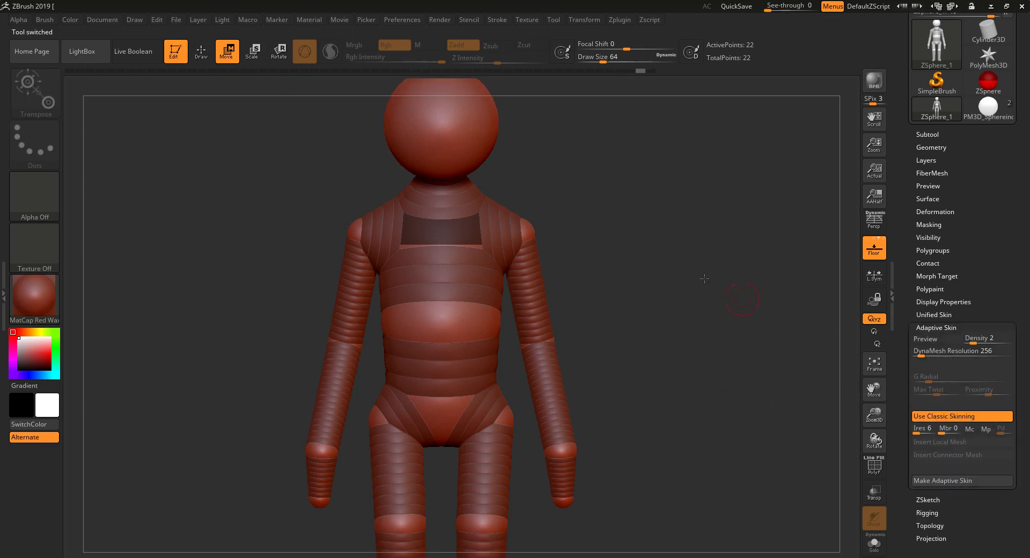
- Insert the PM3D_Sphereinder as the connector mesh for the upper arms, using the elbow ZSphere
left_click(538, 279)
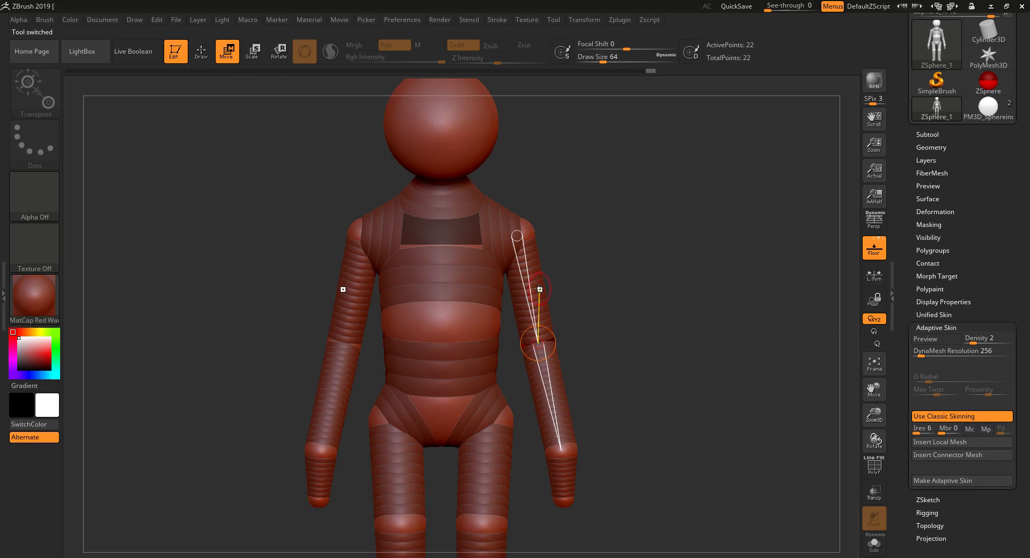
left_click(954, 454)
left_click(659, 435)
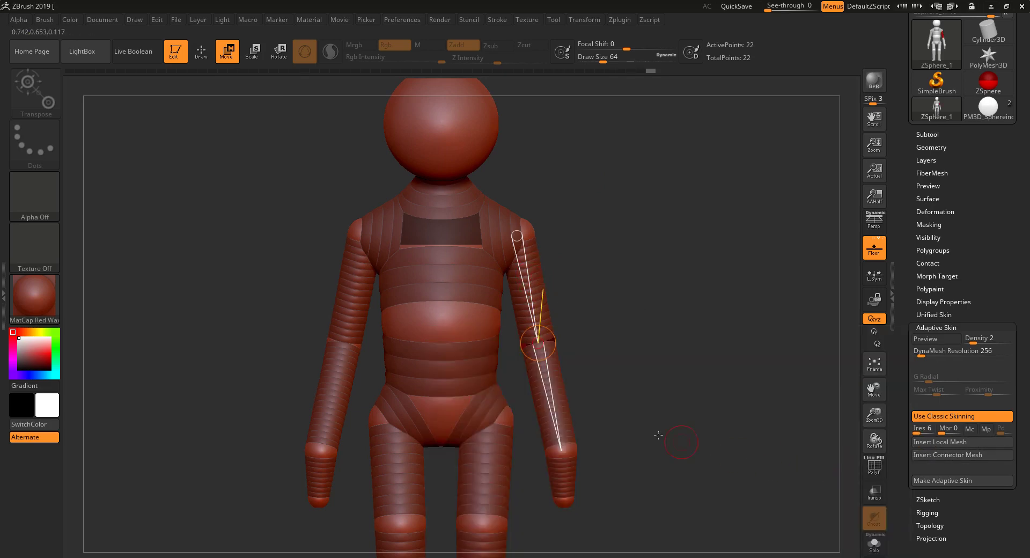
left_click(936, 456)
left_click(565, 365)
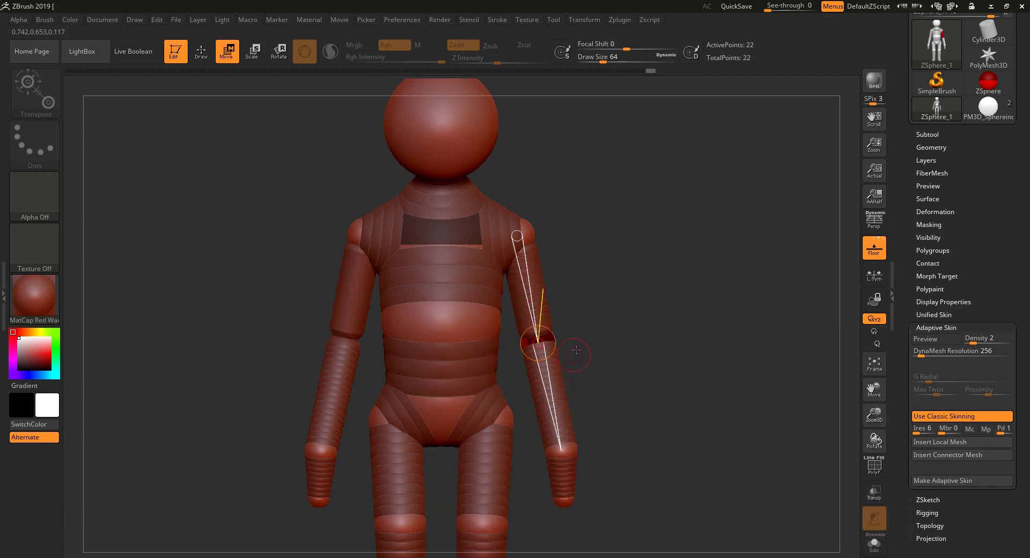
- Examine the new upper-arm connector meshes from the side, at an angle and from the front
left_click_drag(574, 354, 667, 353)
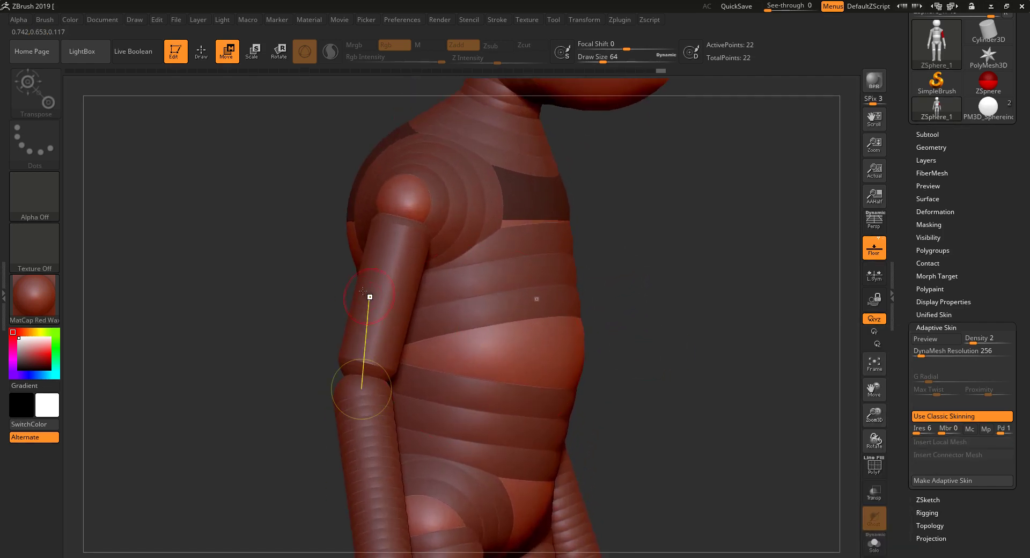
left_click_drag(663, 295, 593, 318)
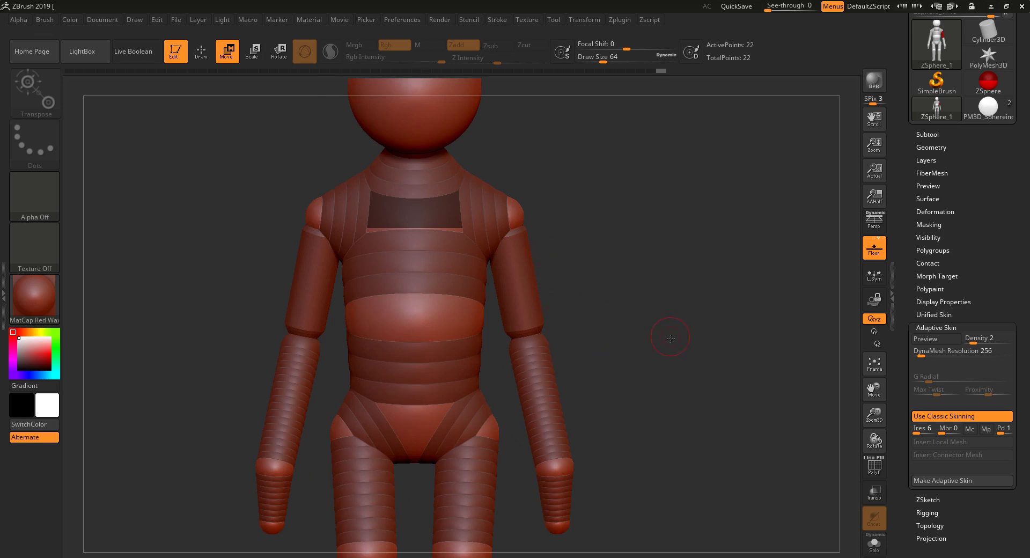
left_click_drag(671, 339, 611, 334)
left_click(601, 220)
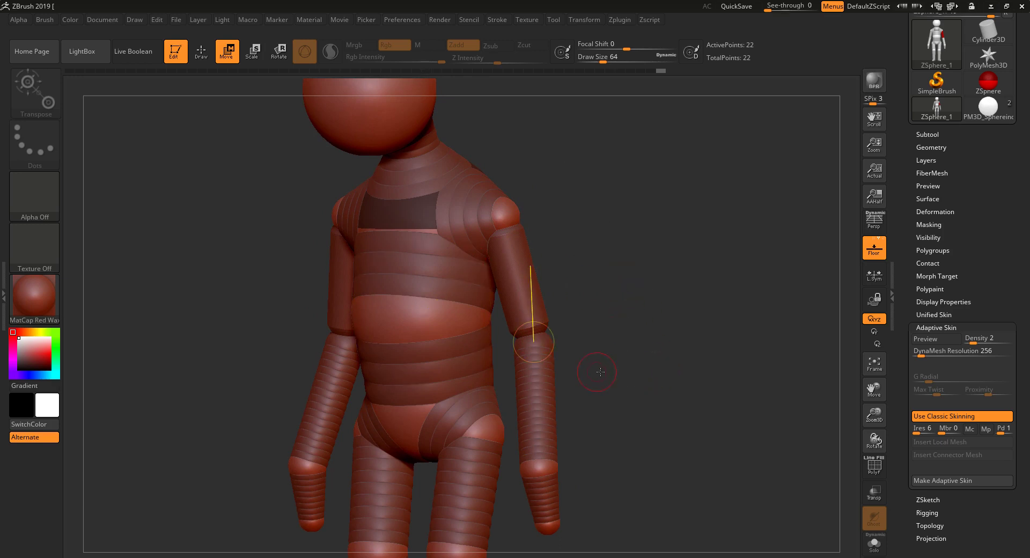
left_click_drag(600, 372, 634, 371)
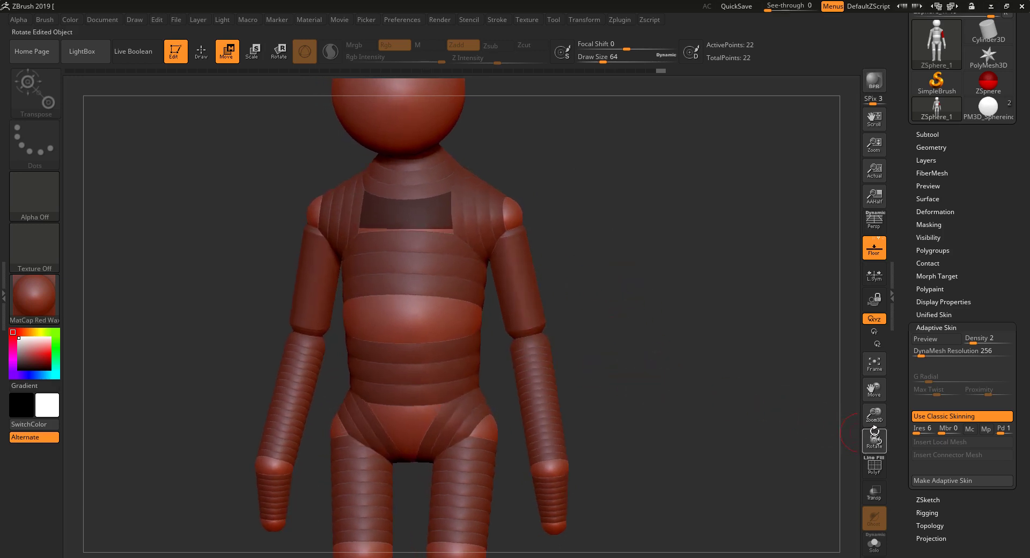
left_click_drag(876, 420, 876, 390)
left_click_drag(874, 392, 859, 376)
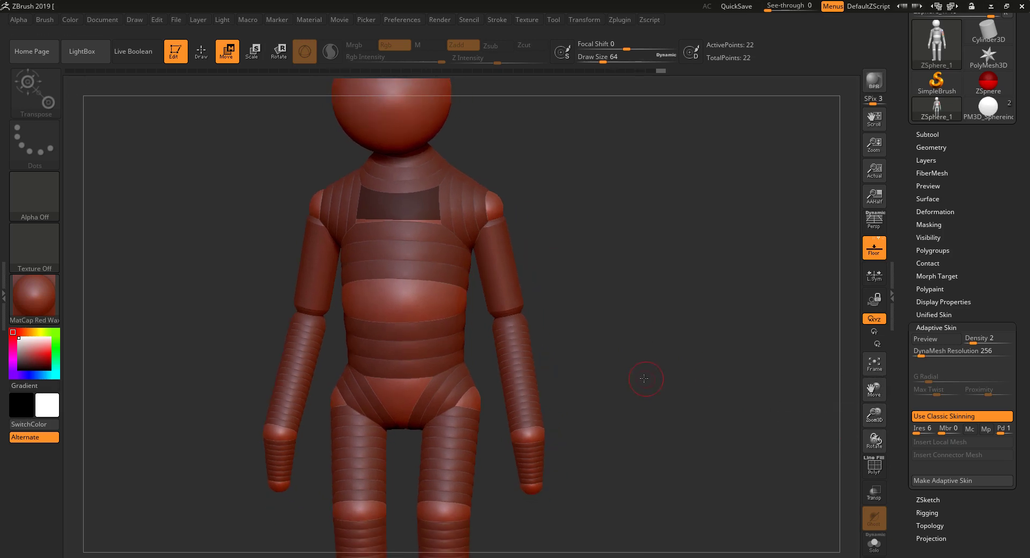
left_click_drag(642, 376, 646, 377)
- Insert the PM3D_Sphereinder as the connector mesh between the chest and the shoulder ZSpheres
left_click_drag(454, 202, 509, 321)
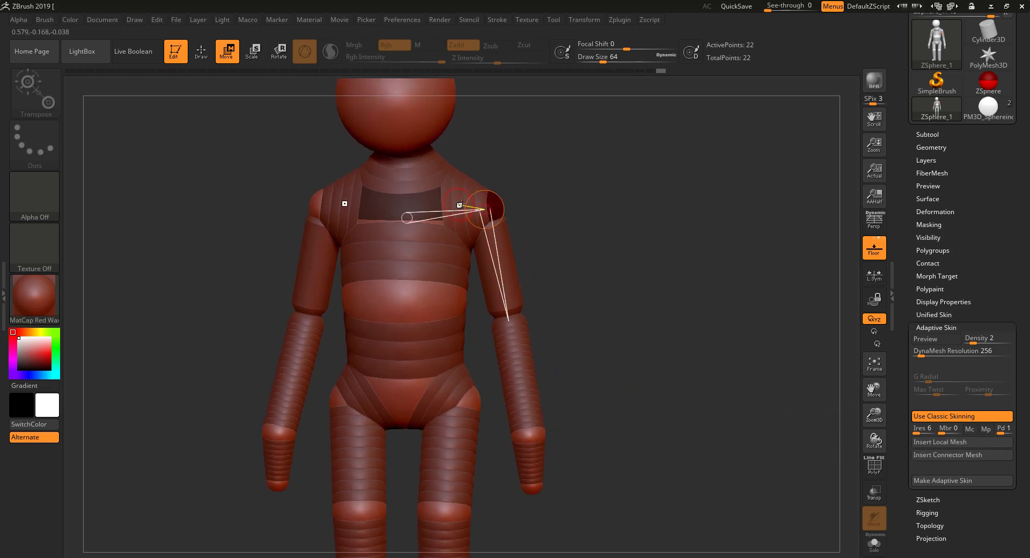
left_click(935, 456)
left_click(565, 357)
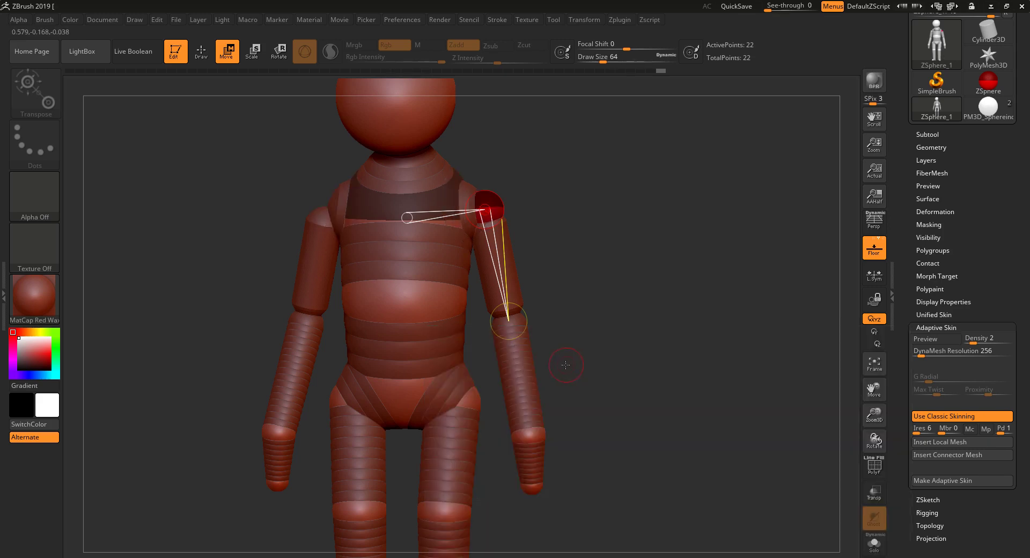
- Insert the PM3D_Sphereinder as the connector mesh for the forearms and for the hands
left_click_drag(587, 351, 567, 282)
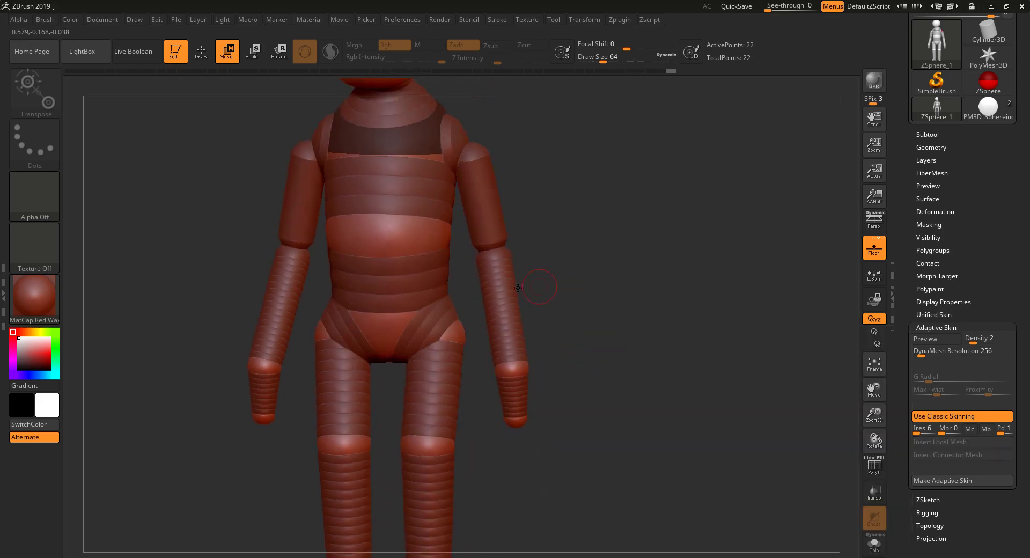
left_click(929, 456)
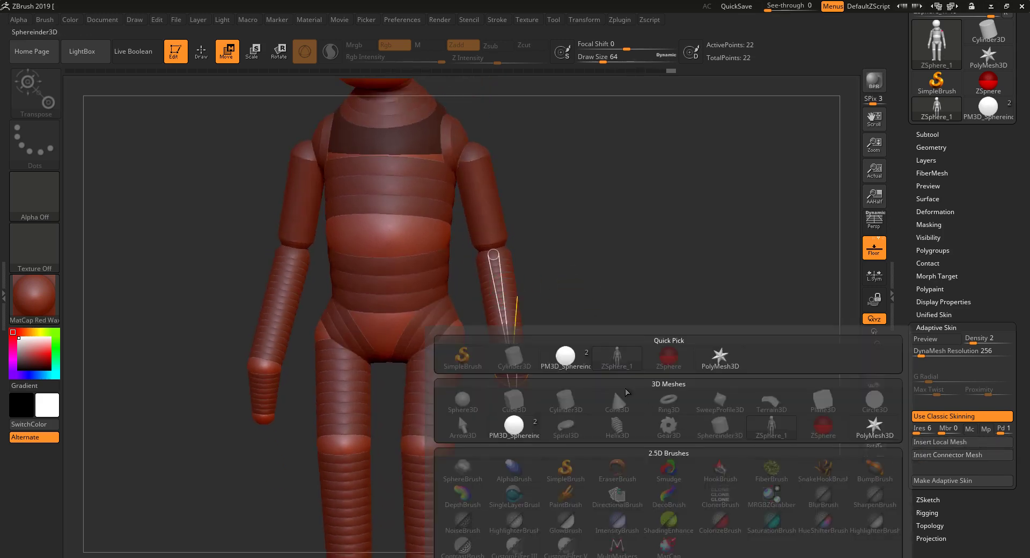
left_click(527, 427)
left_click_drag(600, 340, 579, 340, "alt")
left_click(510, 359)
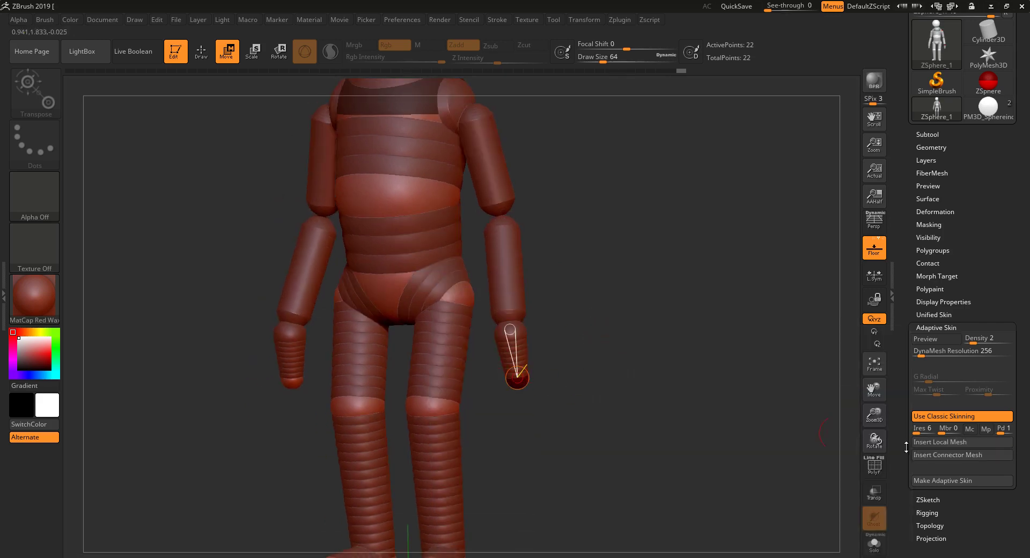
left_click(932, 460)
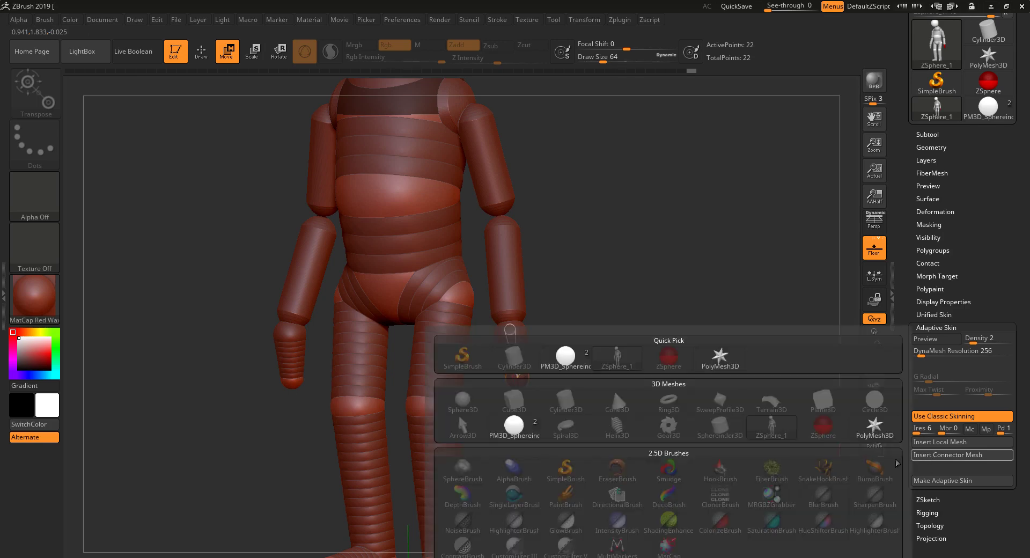
left_click(561, 431)
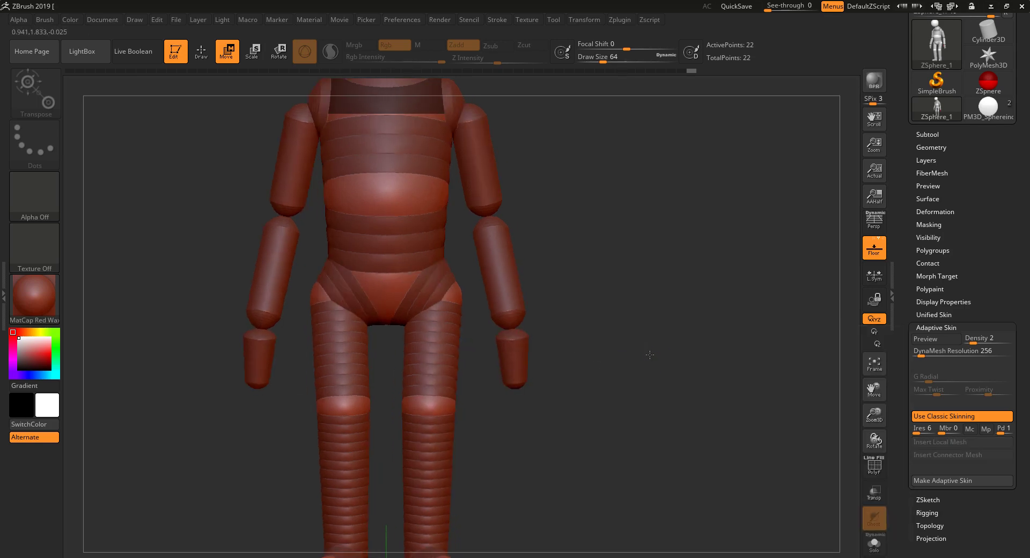
- Insert the PM3D_Sphereinder as the connector mesh from the pelvis to the hips and along the thighs
left_click_drag(629, 385, 644, 334, "alt")
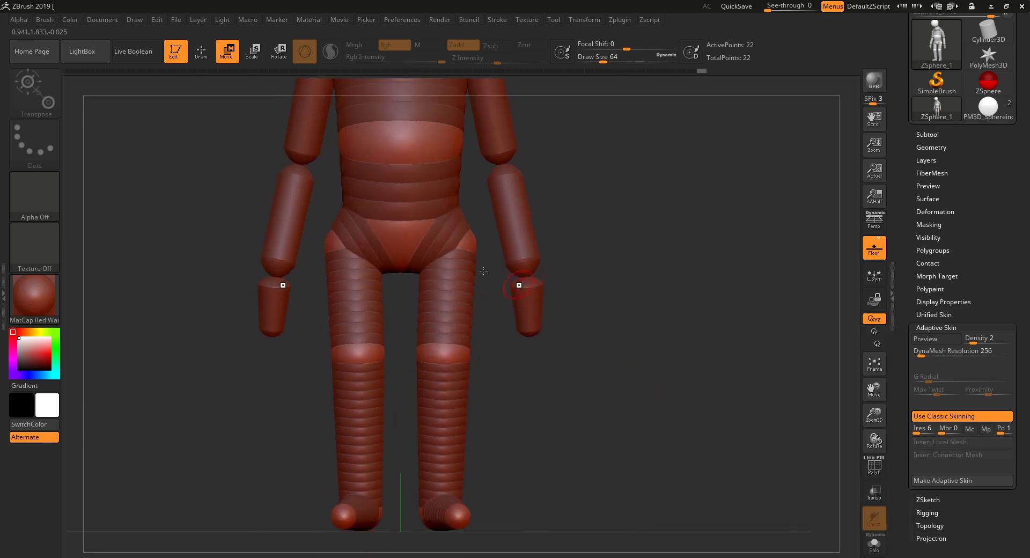
left_click(438, 235)
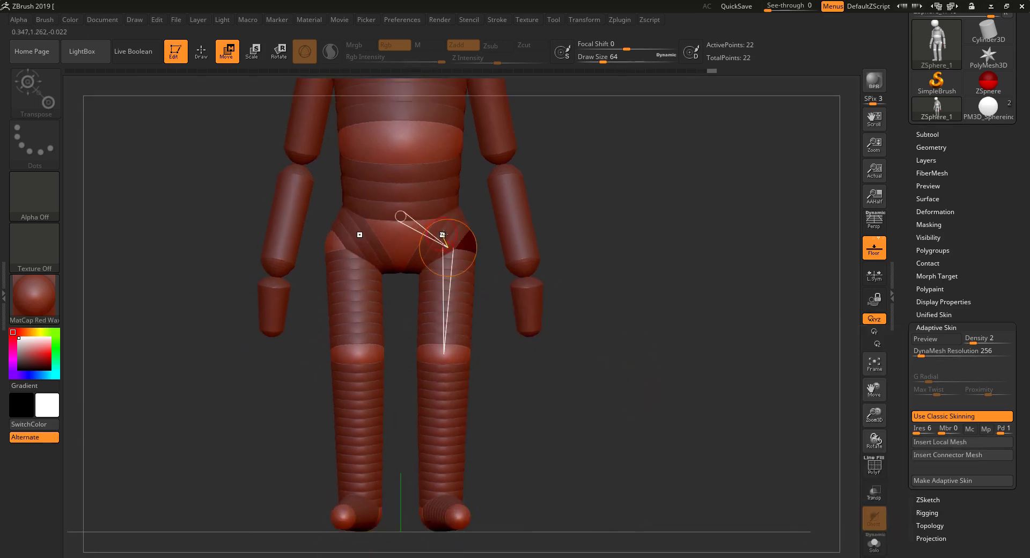
left_click(961, 458)
left_click(613, 388)
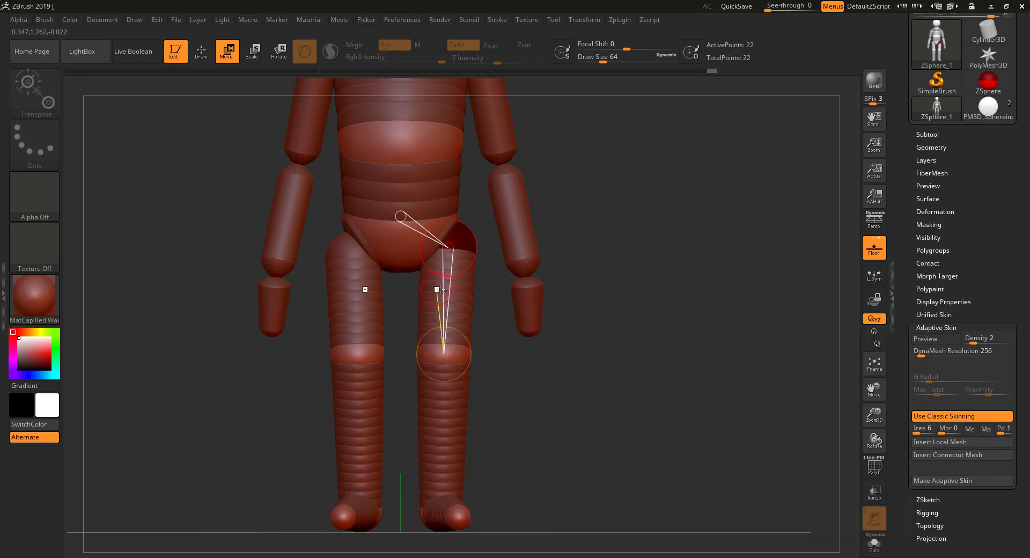
left_click(934, 459)
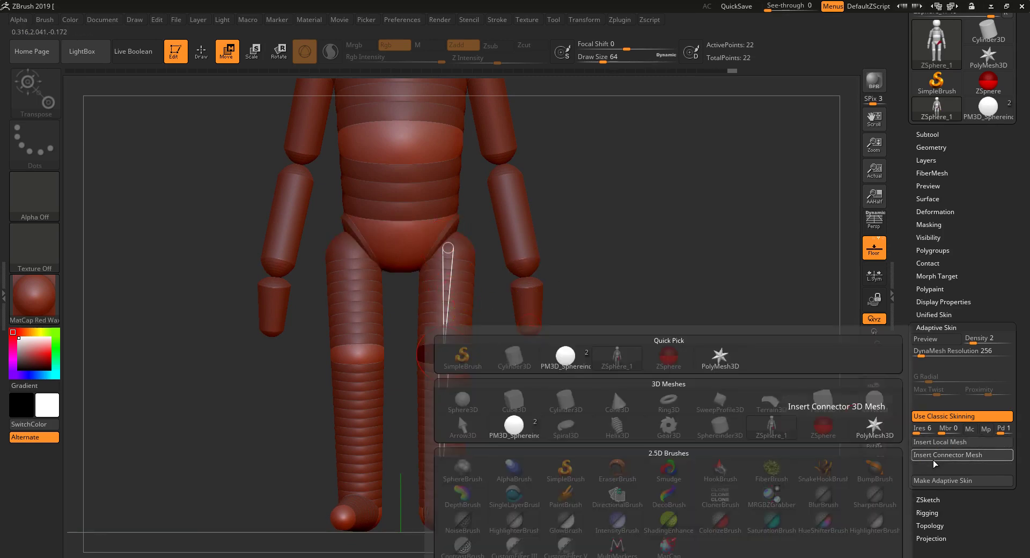
left_click(565, 356)
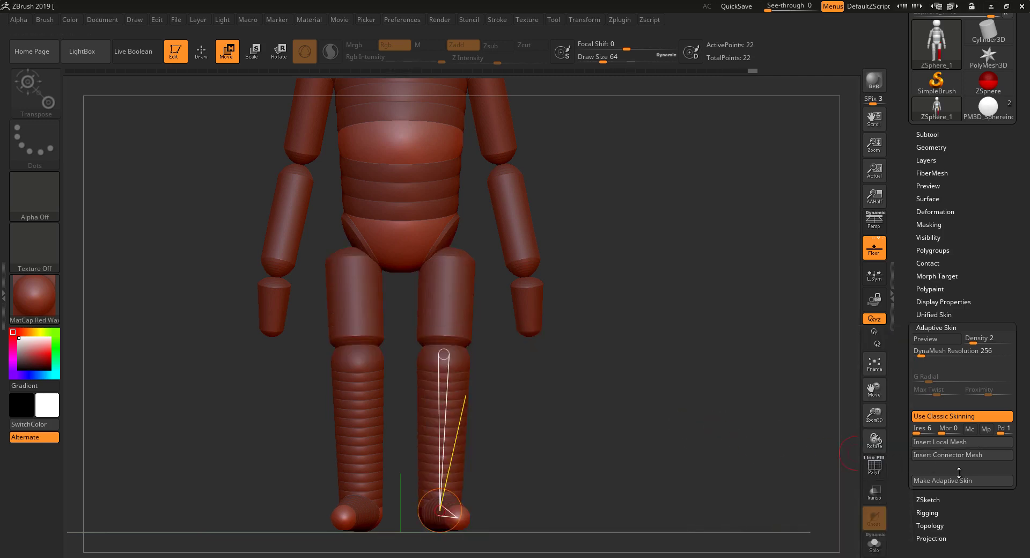
- Insert the PM3D_Sphereinder as the connector mesh for the lower legs and for the feet
left_click(949, 454)
left_click(567, 358)
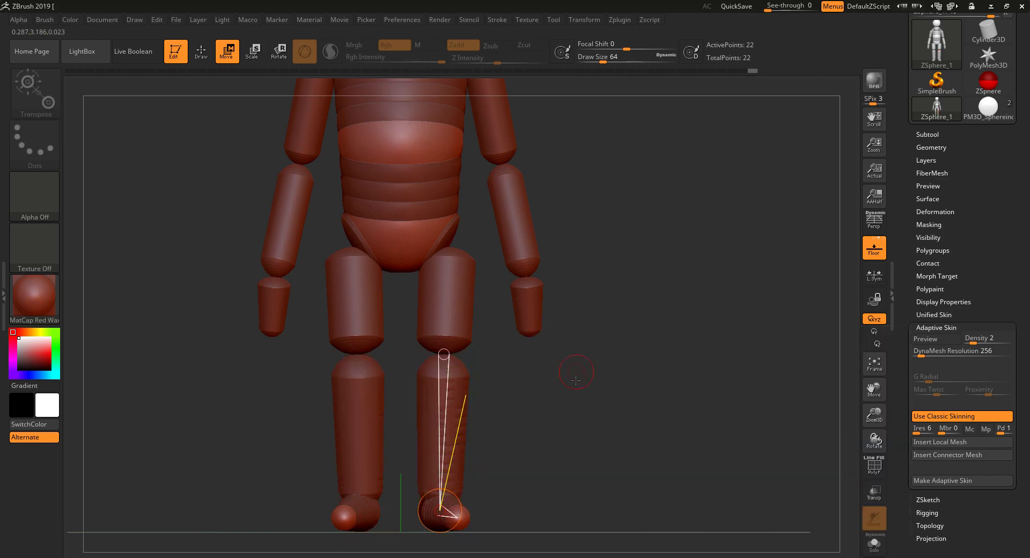
left_click_drag(572, 394, 507, 349, "alt")
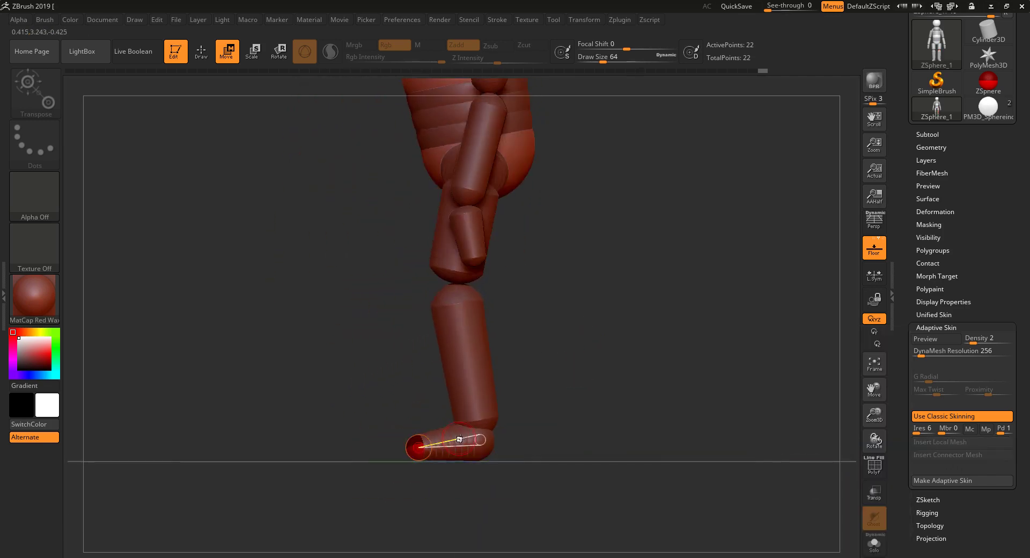
left_click(937, 454)
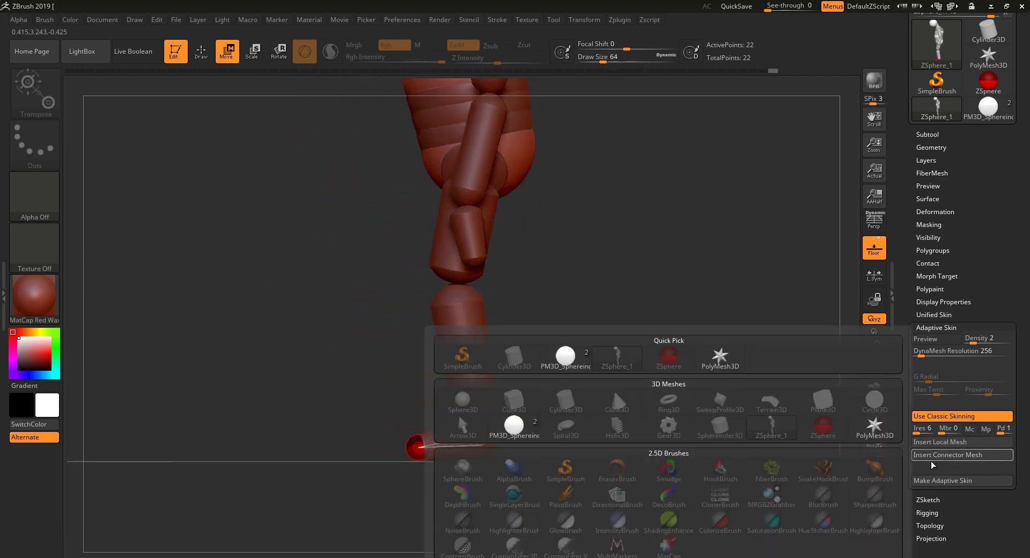
left_click(567, 366)
- Insert the PM3D_Sphereinder as the connector mesh between waist and pelvis and between chest and waist
left_click_drag(577, 345, 625, 334)
left_click_drag(619, 290, 610, 431, "alt")
left_click_drag(610, 335, 611, 437, "alt")
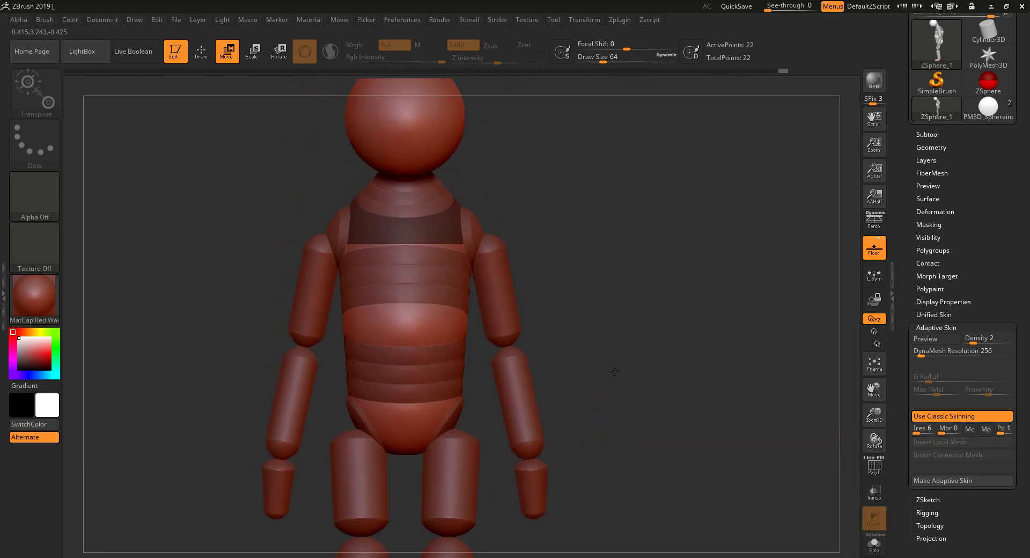
left_click_drag(615, 372, 618, 373, "alt")
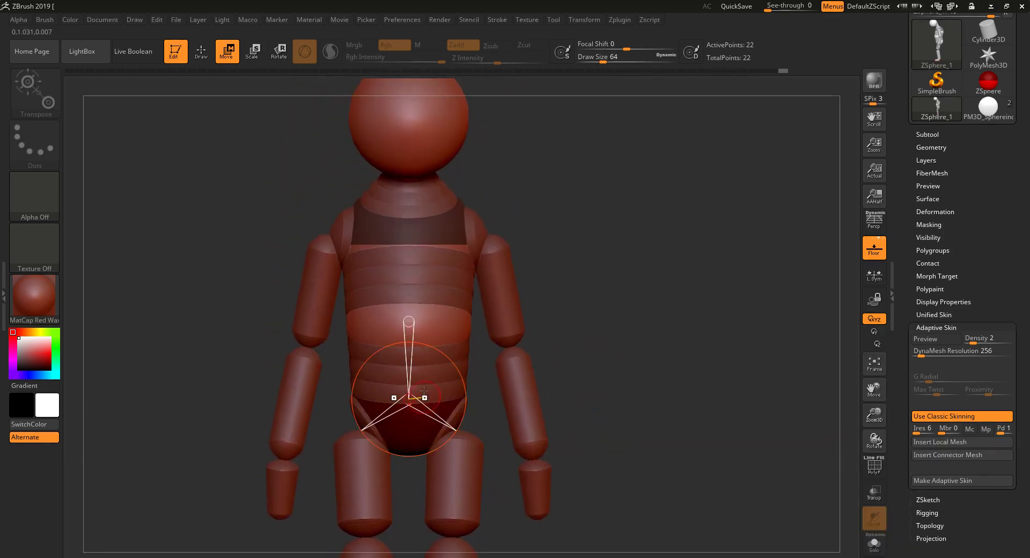
left_click(952, 459)
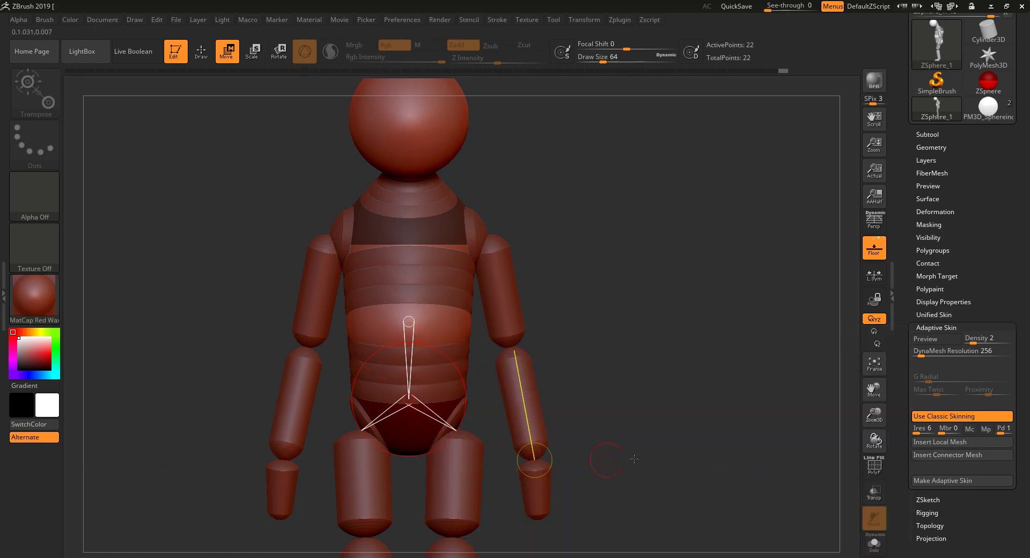
left_click(934, 456)
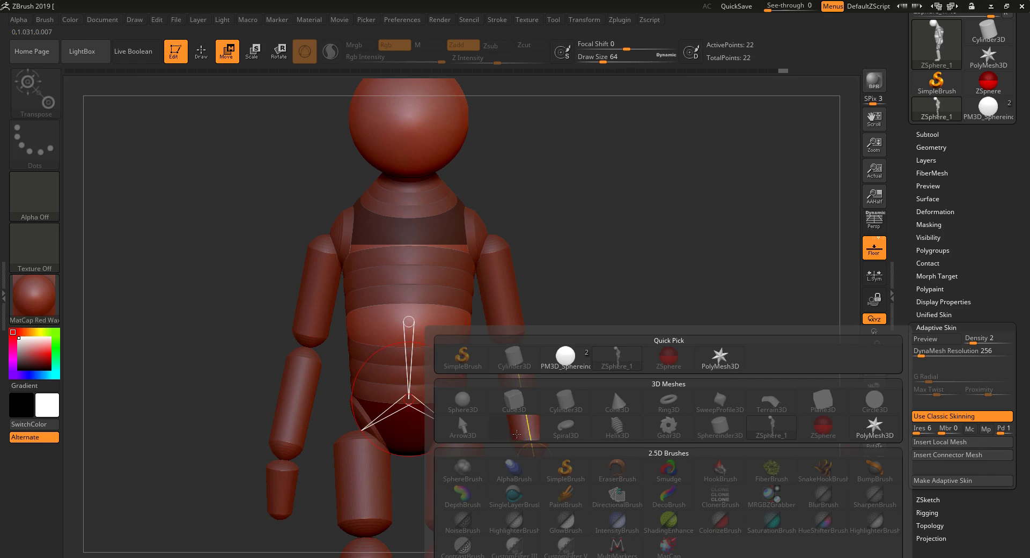
left_click(514, 425)
left_click(447, 320)
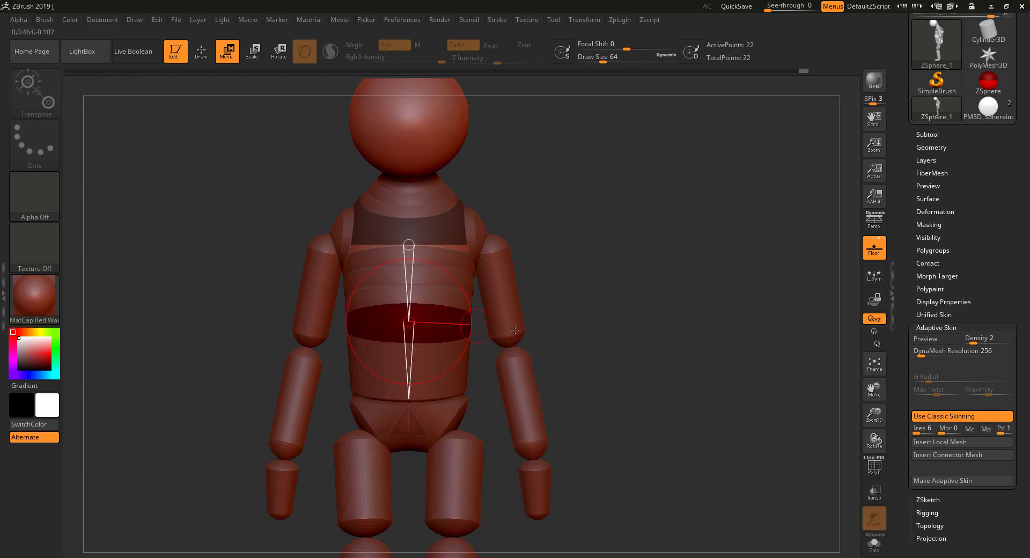
left_click(943, 455)
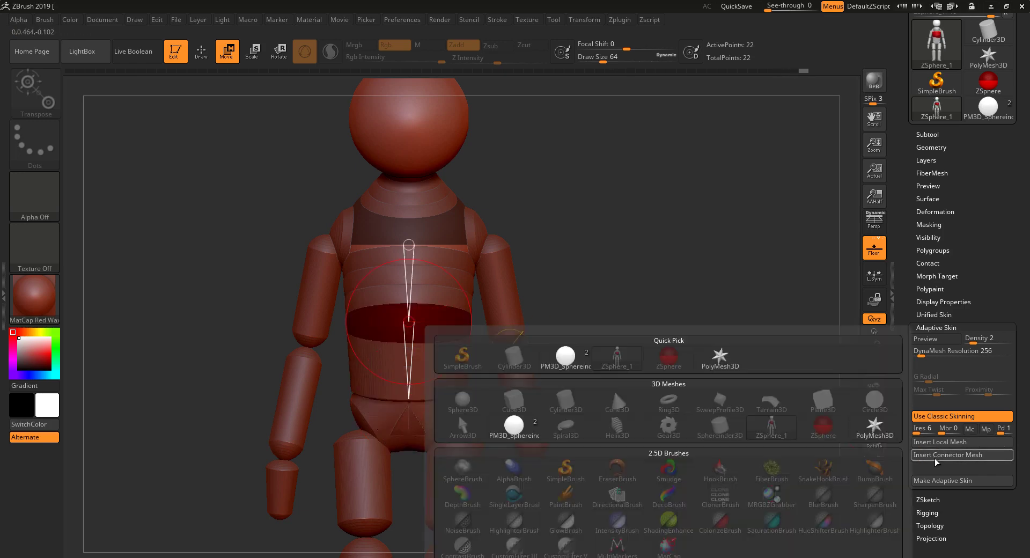
left_click(516, 427)
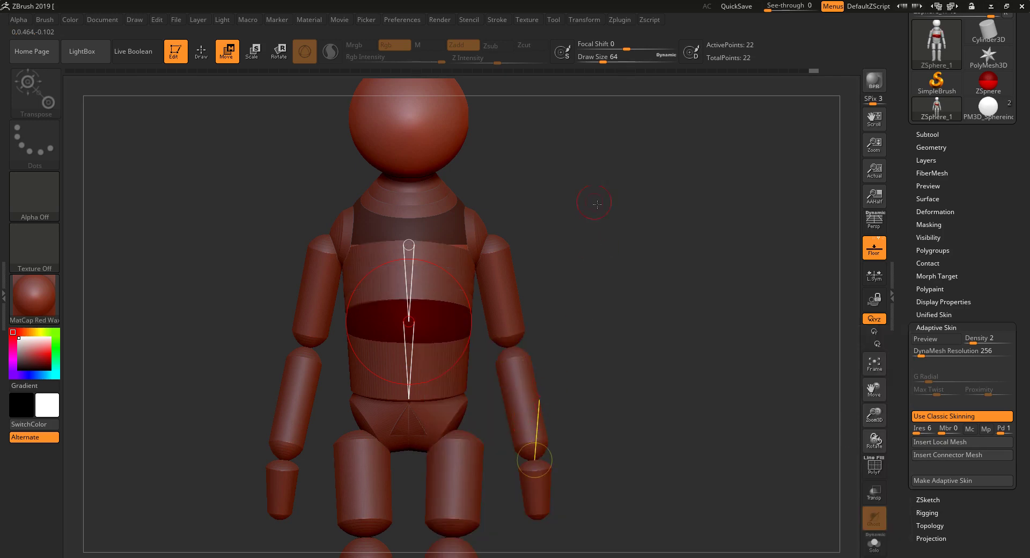
- Insert the PM3D_Sphereinder as the connector mesh between the chest and the ZSphere at the base of the neck
left_click_drag(613, 212, 604, 338, "alt")
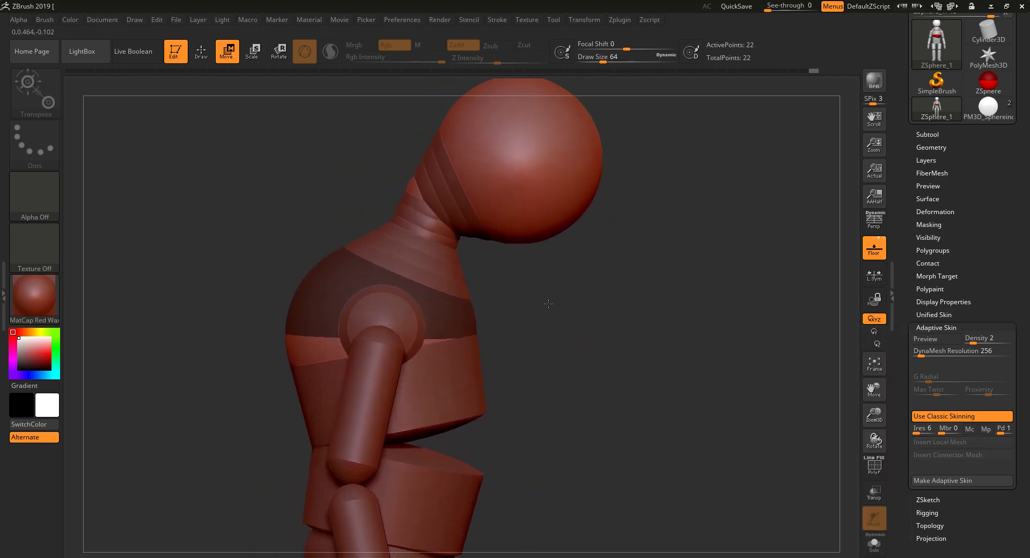
left_click_drag(547, 301, 528, 301)
left_click(402, 240)
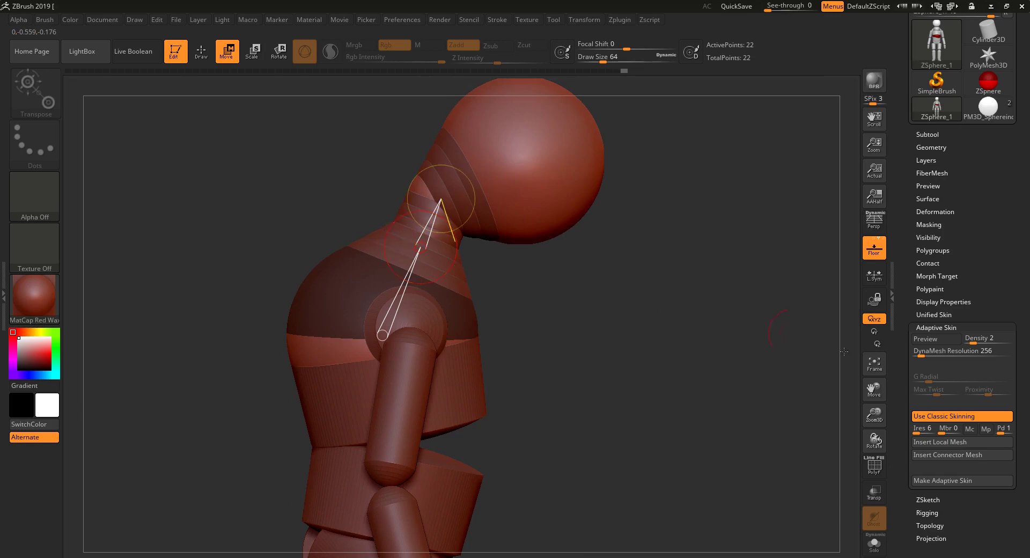
left_click(942, 455)
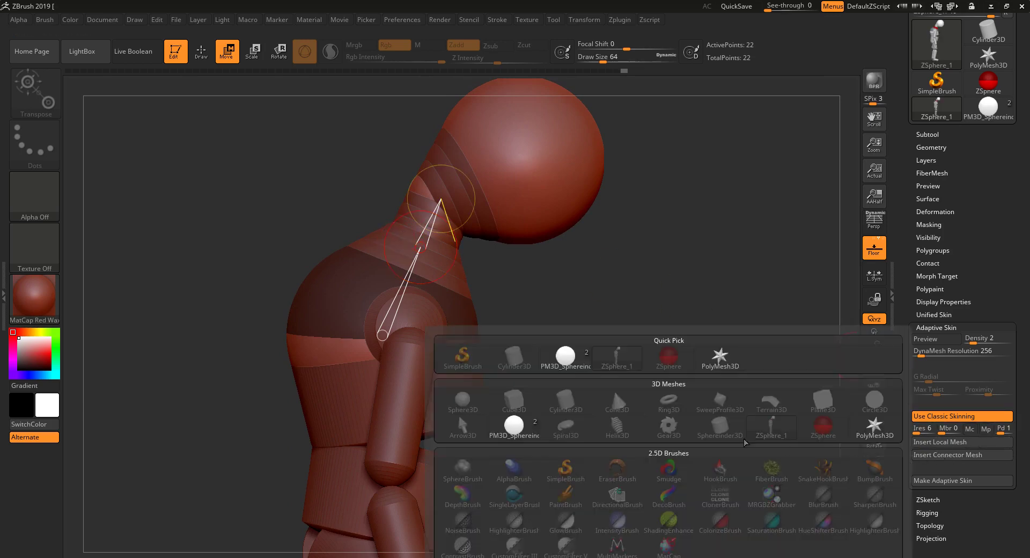
left_click(514, 426)
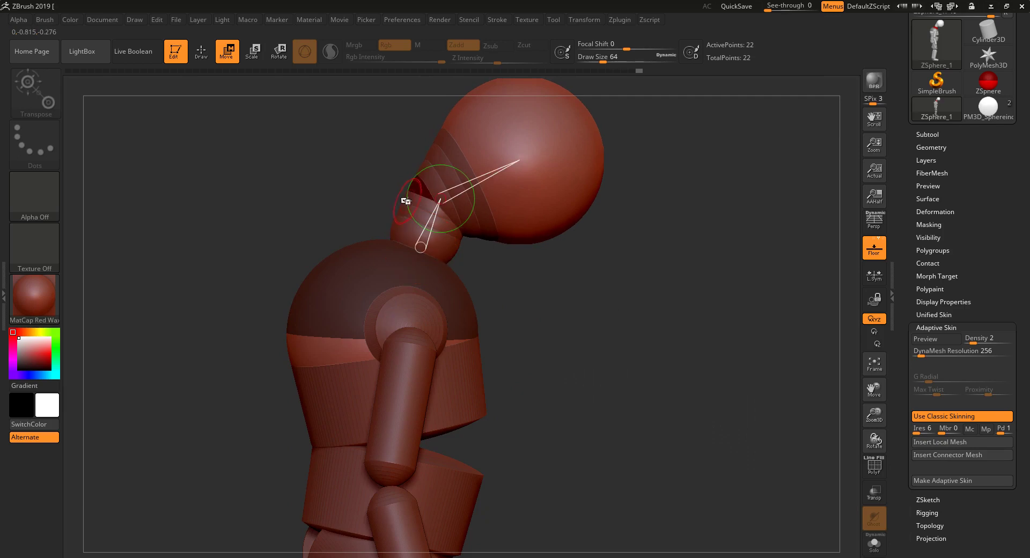
- Insert the PM3D_Sphereinder as the connector mesh for the upper neck and between the neck and the head
left_click(943, 459)
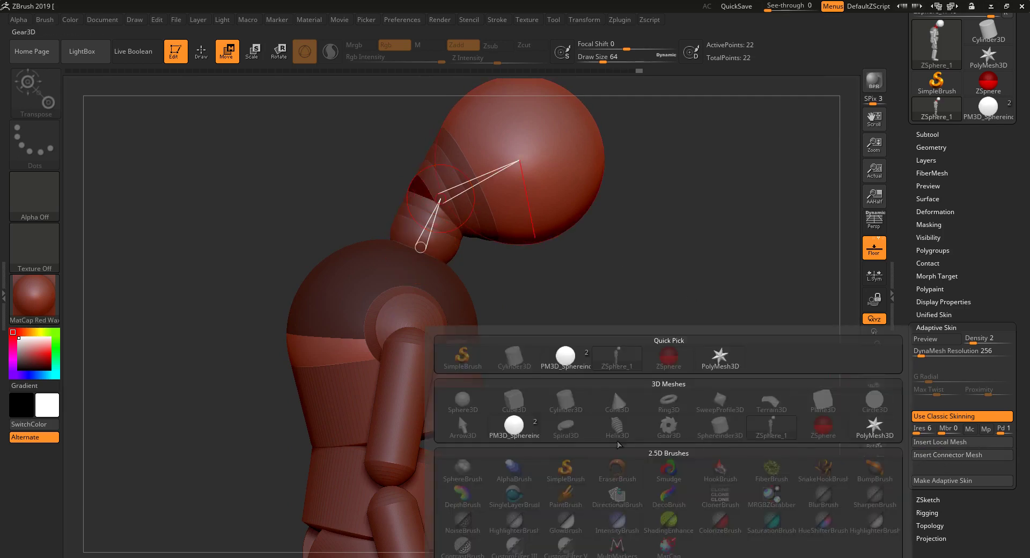
left_click(512, 423)
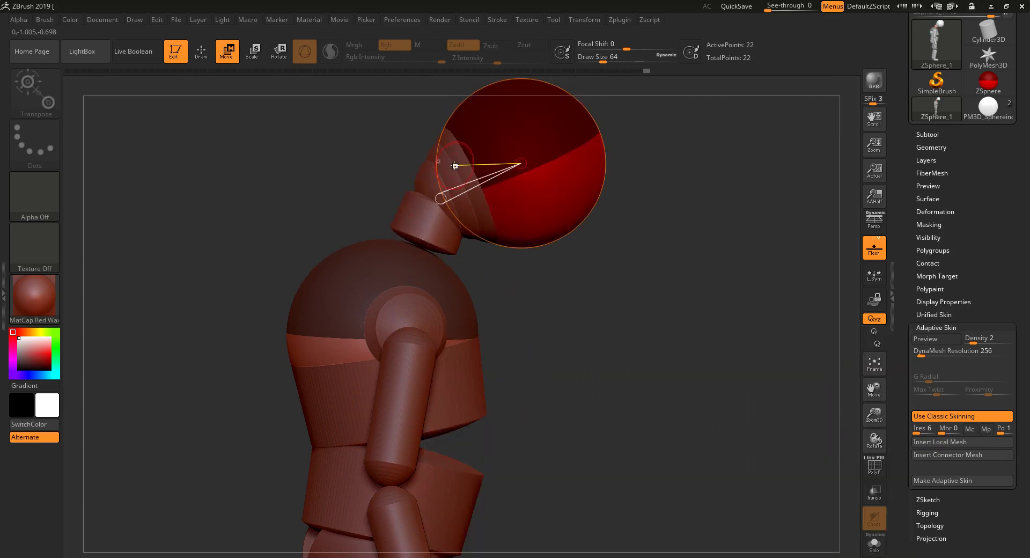
left_click(947, 455)
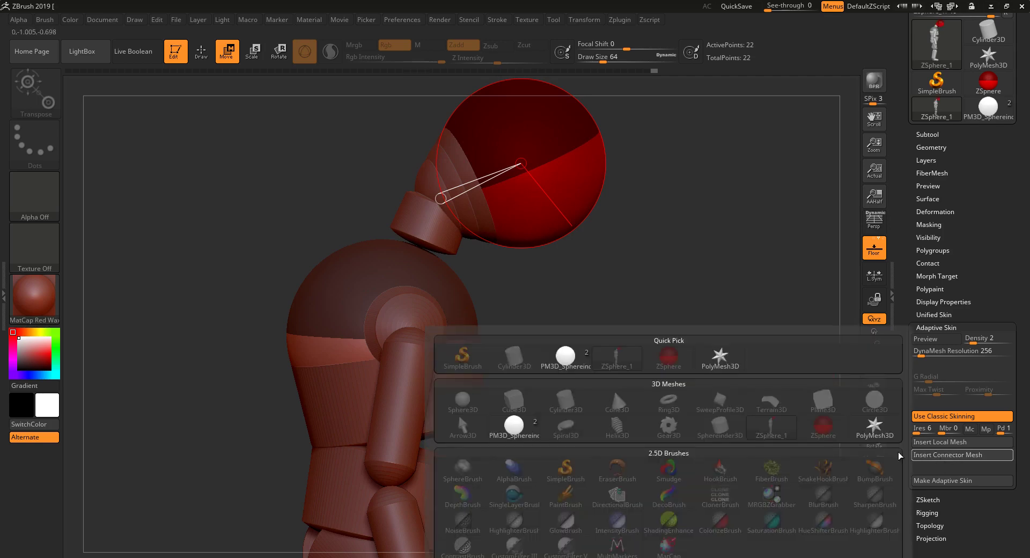
left_click(513, 425)
left_click_drag(694, 318, 601, 301)
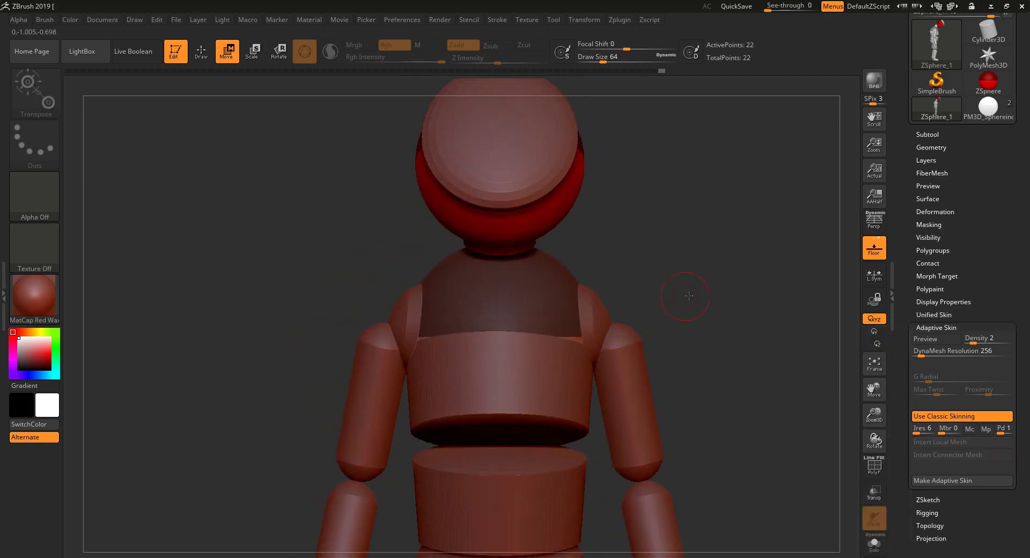
left_click_drag(691, 296, 584, 319, "alt")
left_click_drag(567, 283, 621, 343, "shift")
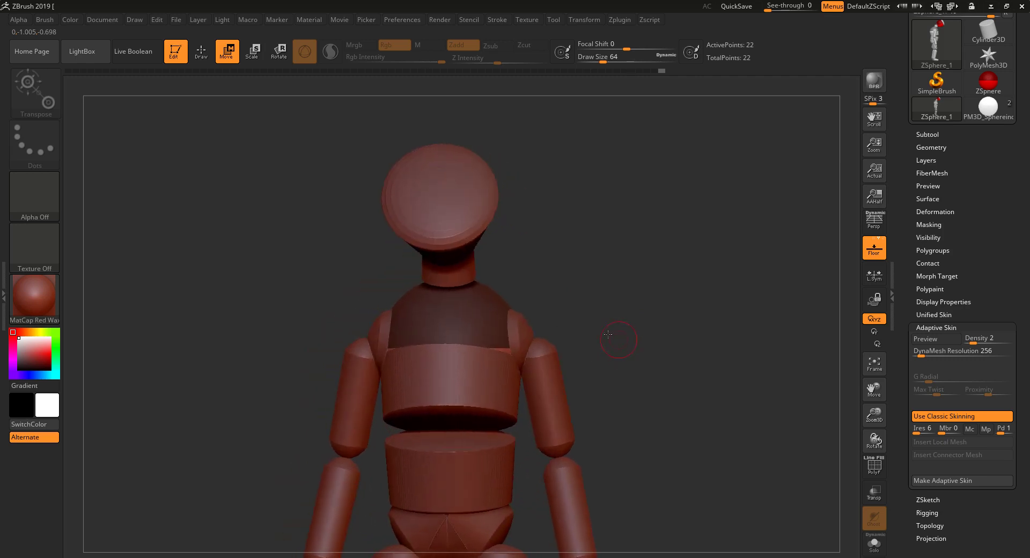
- Switch to the PolyMesh3D star and insert a Sphere3D as its second subtool for use as a joint mesh
left_click(446, 322)
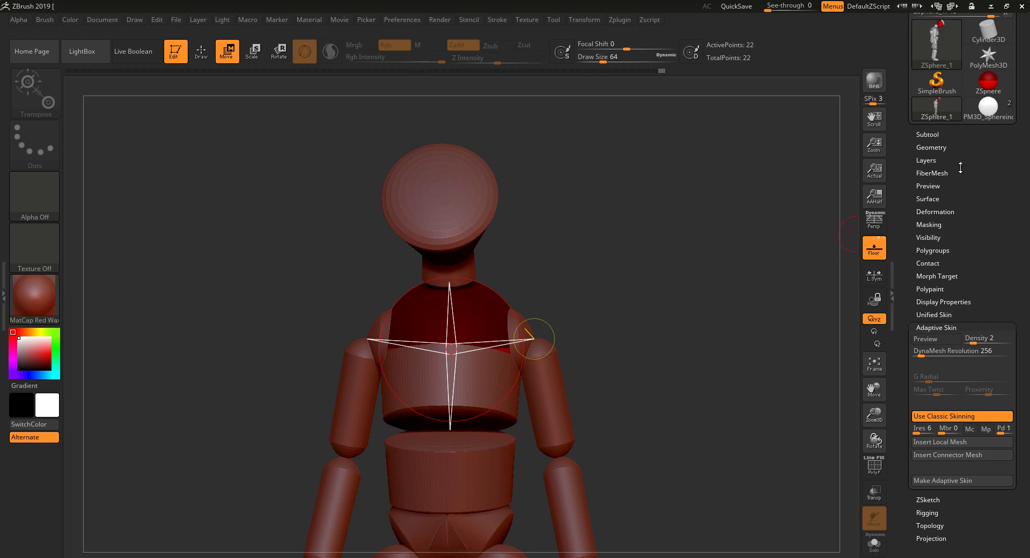
left_click_drag(981, 181, 981, 221)
left_click(992, 102)
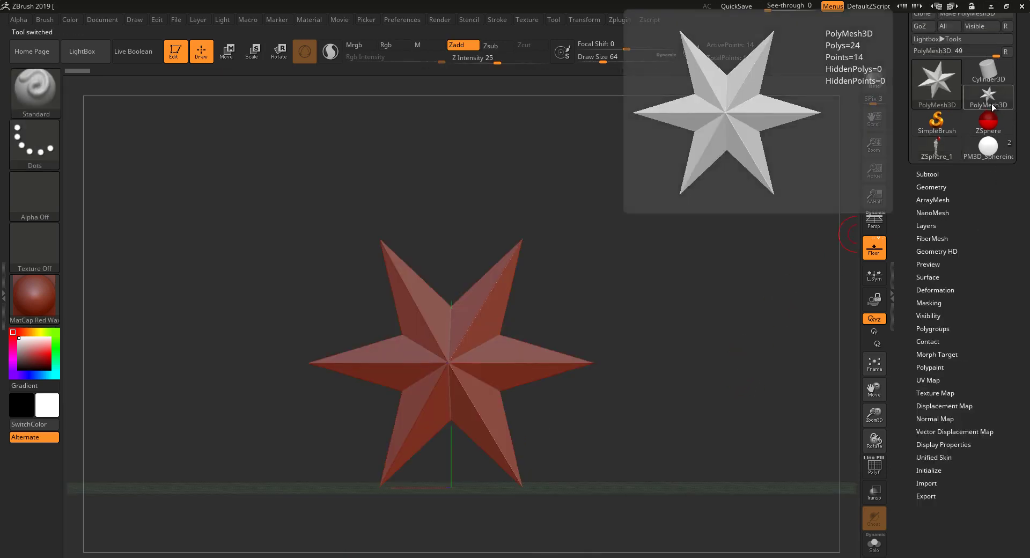
left_click(927, 173)
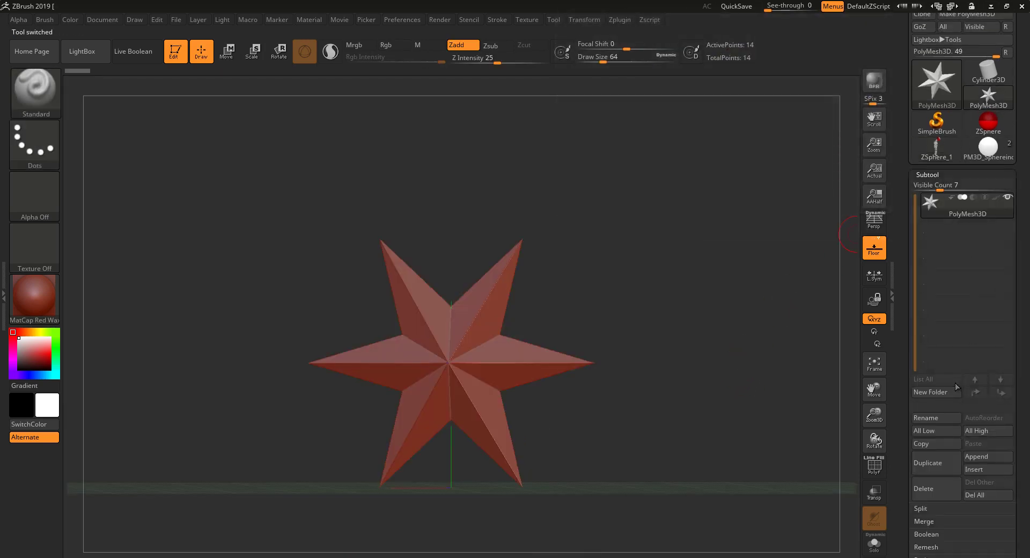
left_click(982, 470)
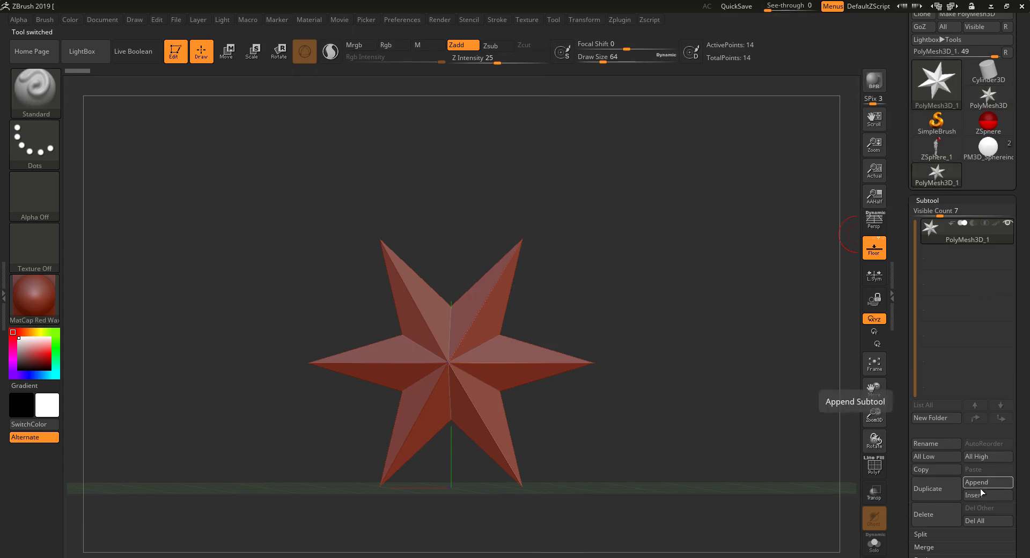
left_click(980, 496)
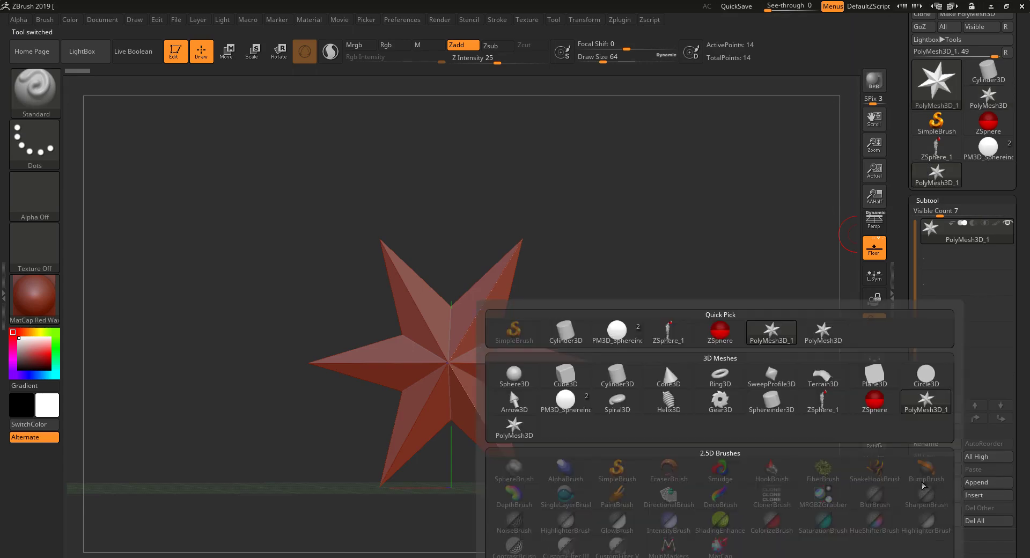
left_click(514, 376)
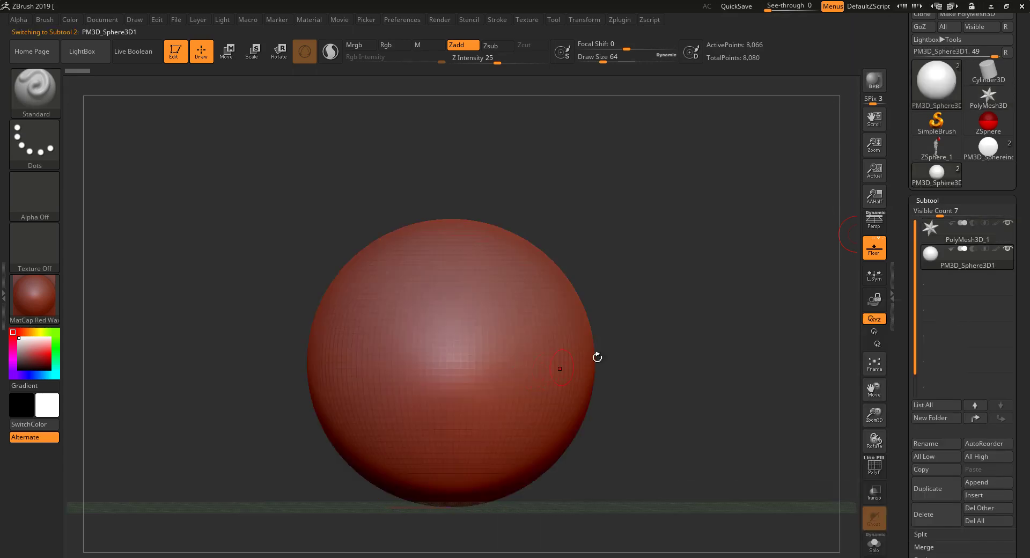
- Return to the ZSphere mannequin and insert the PM3D_Sphere3D as the local mesh for the chest and the other joints
left_click(939, 156)
left_click(872, 373)
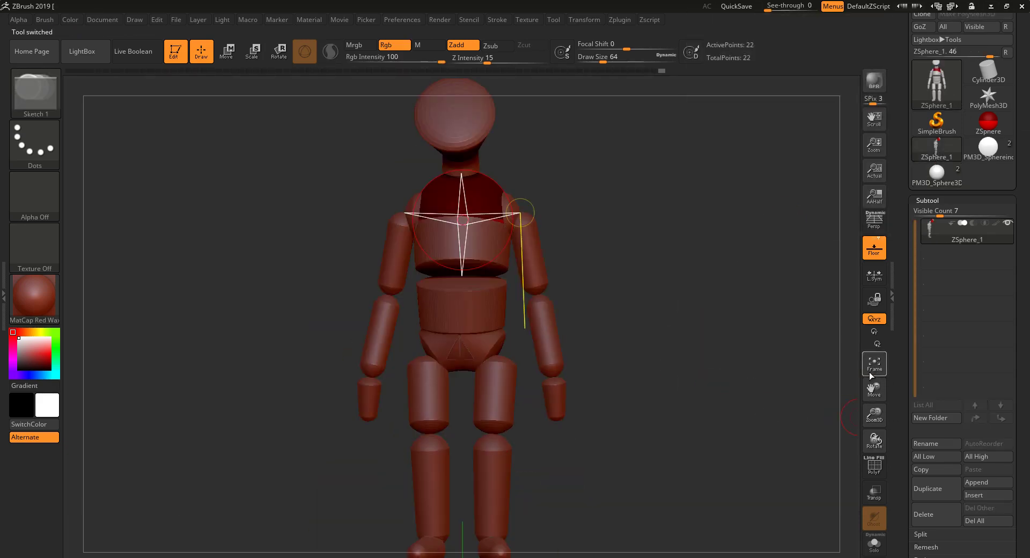
key("w")
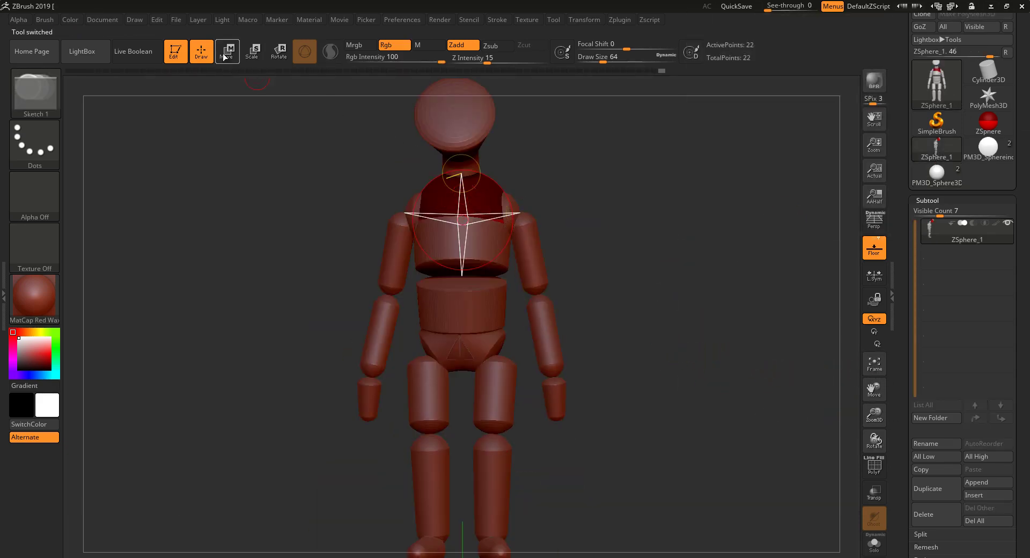
left_click(972, 203)
left_click(936, 393)
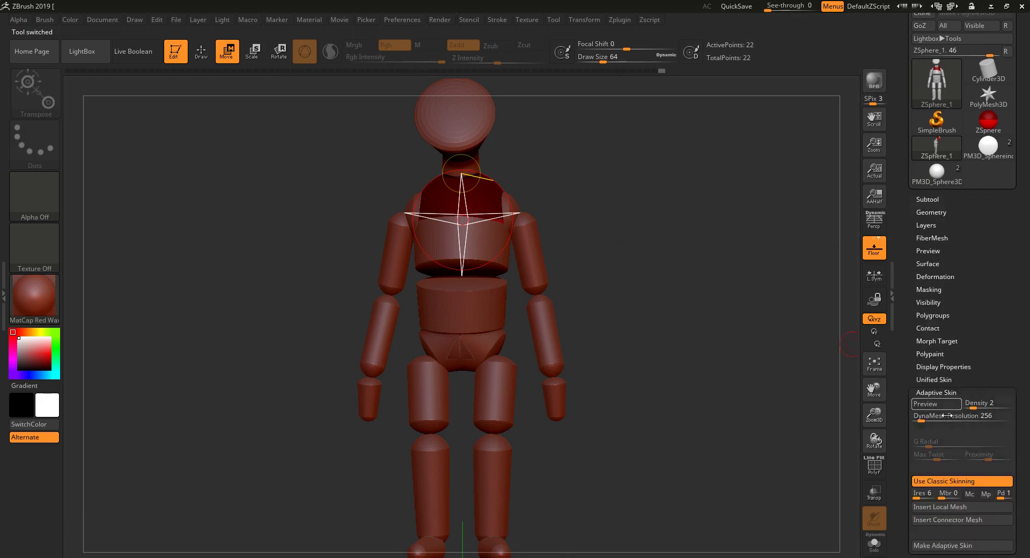
scroll(996, 445, "down", 3)
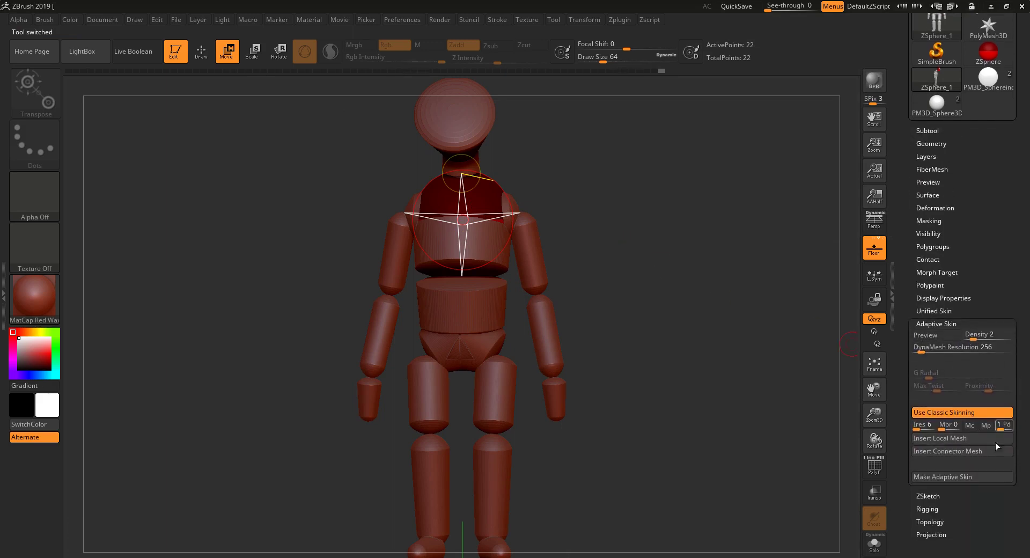
left_click(960, 438)
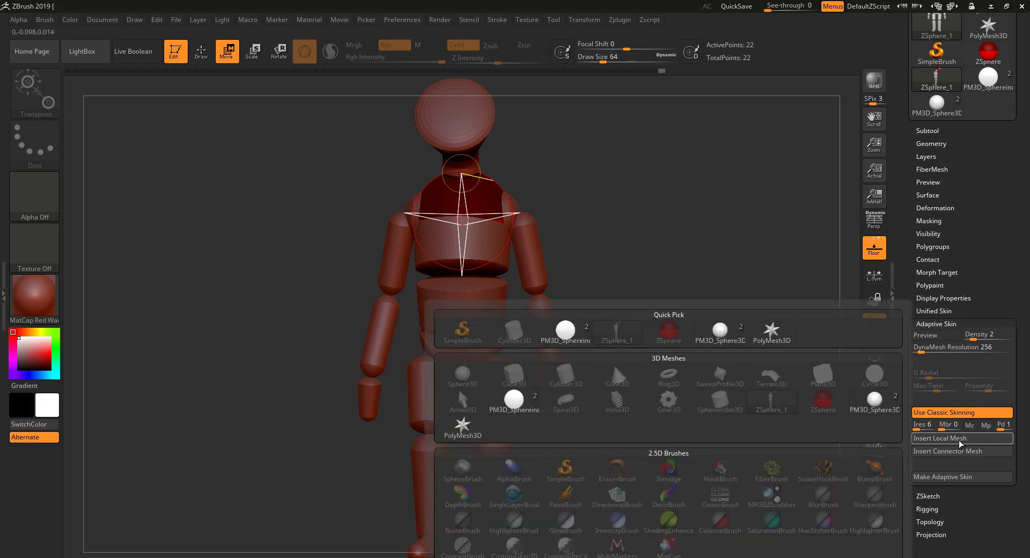
left_click(712, 328)
mouse_move(664, 322)
left_mouse_down()
mouse_move(760, 331)
mouse_move(648, 330)
left_mouse_up()
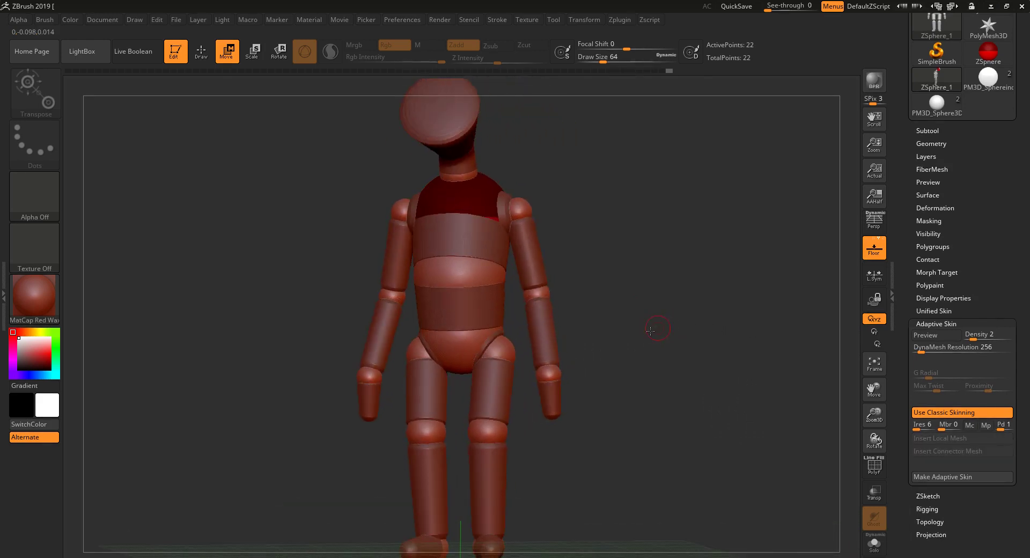
left_click_drag(664, 364, 693, 370)
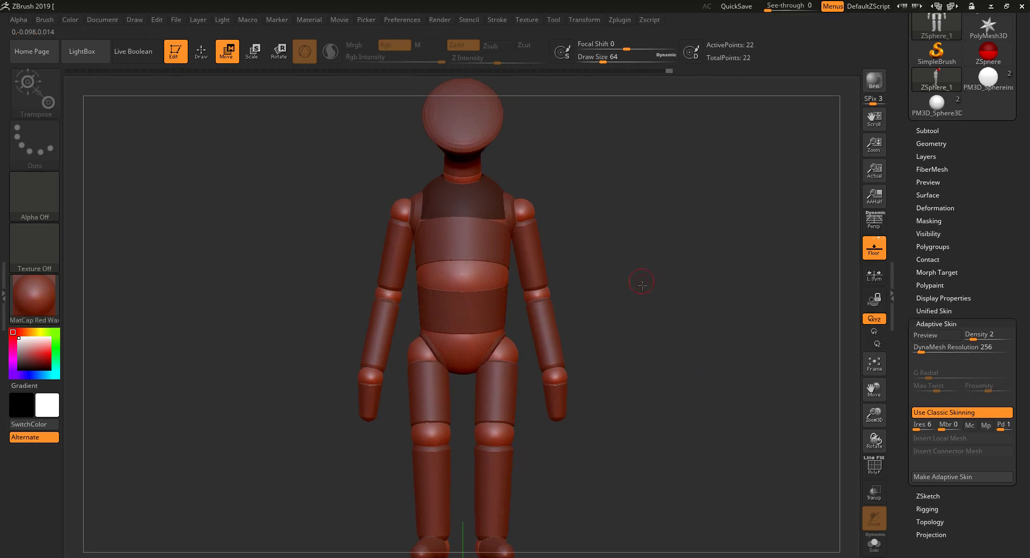
mouse_move(642, 285)
left_mouse_down()
mouse_move(621, 287)
mouse_move(652, 288)
left_mouse_up()
- Try posing the mannequin's arms by swinging the upper arms and forearms outward
left_click_drag(654, 247, 606, 244, "alt")
left_click_drag(470, 261, 529, 254)
left_click_drag(451, 217, 458, 179)
left_click_drag(453, 187, 507, 215)
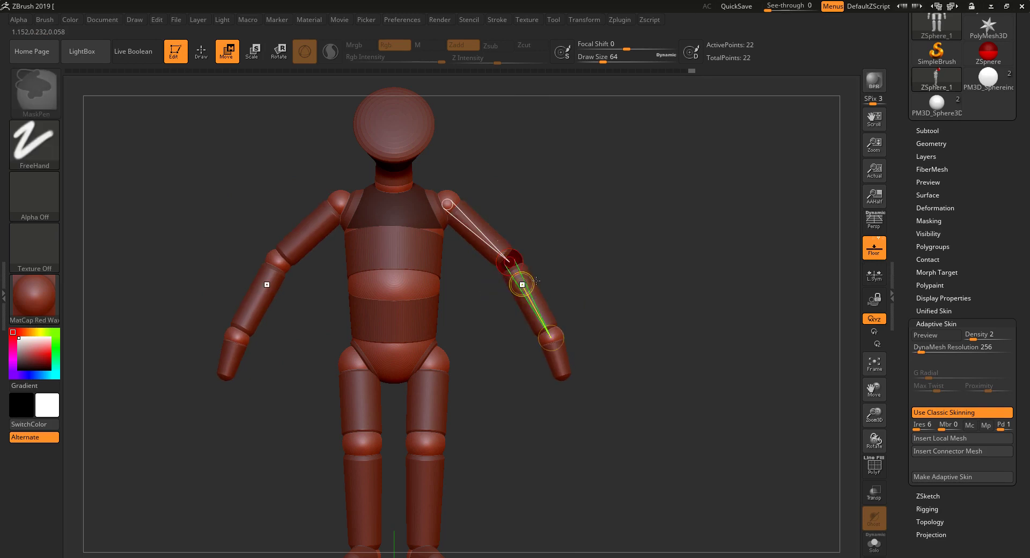
- Try moving the upper legs and knee joints, and undo the last pose change
left_click_drag(625, 241, 571, 236)
left_click_drag(456, 353, 448, 374)
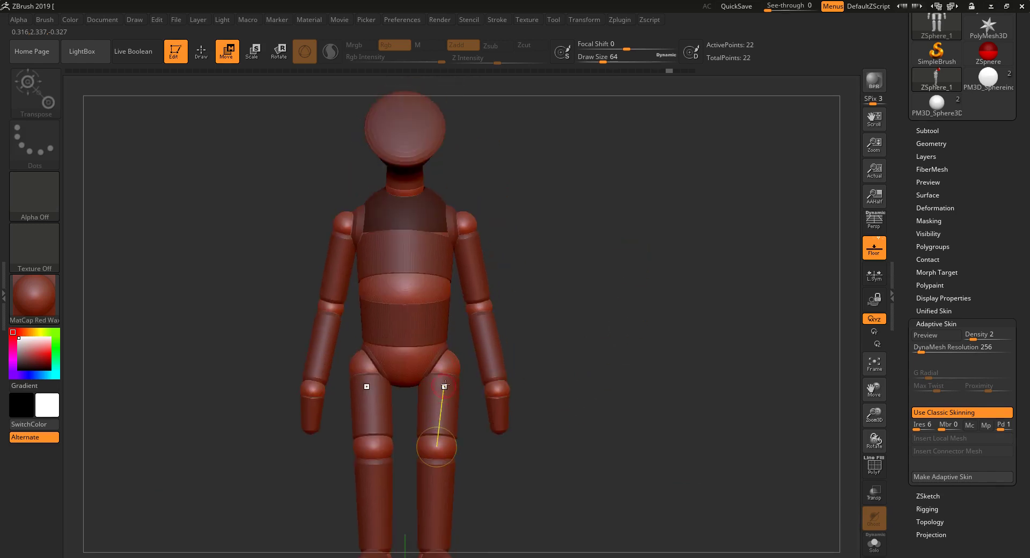
mouse_move(438, 445)
left_mouse_down()
mouse_move(446, 447)
mouse_move(437, 446)
left_mouse_up()
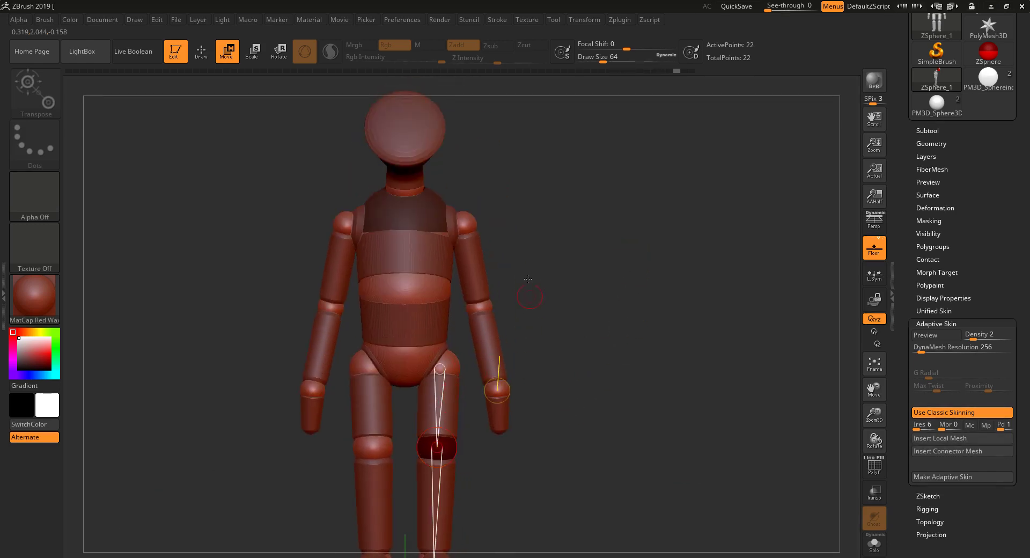
key("ctrl+z")
- Scale down the chest ZSphere so more of the shoulder and neck connectors shows
mouse_move(591, 295)
left_mouse_down("alt")
mouse_move(517, 294)
mouse_move(557, 326)
left_mouse_up("alt")
left_click_drag(504, 347, 561, 372, "alt")
left_click_drag(532, 258, 509, 323, "alt")
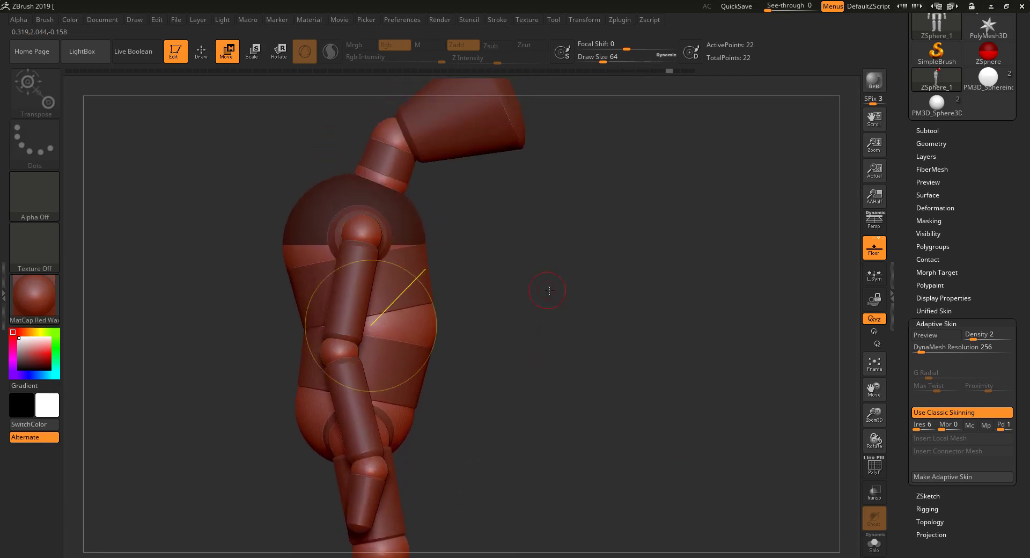
left_click_drag(547, 291, 467, 288)
left_click_drag(365, 228, 366, 218)
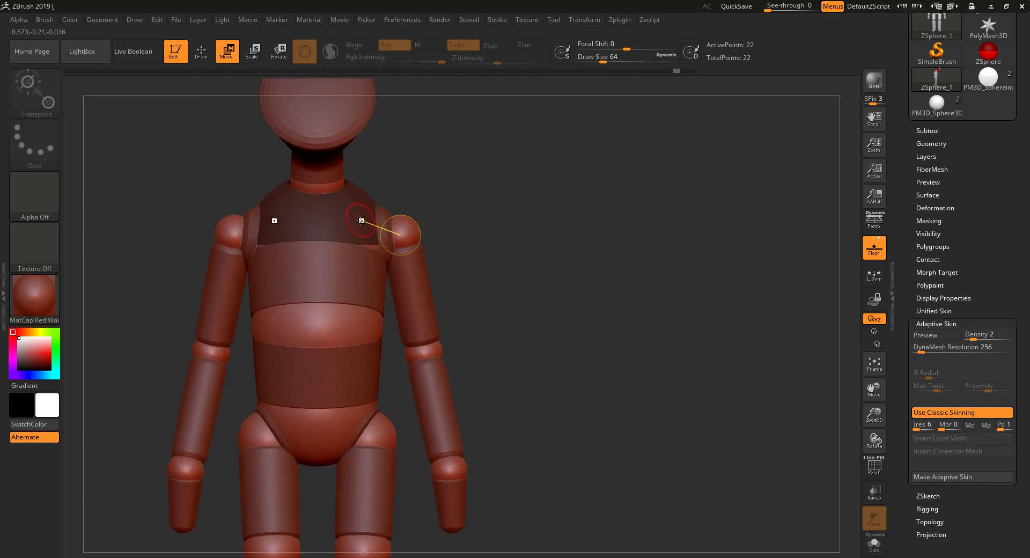
key("e")
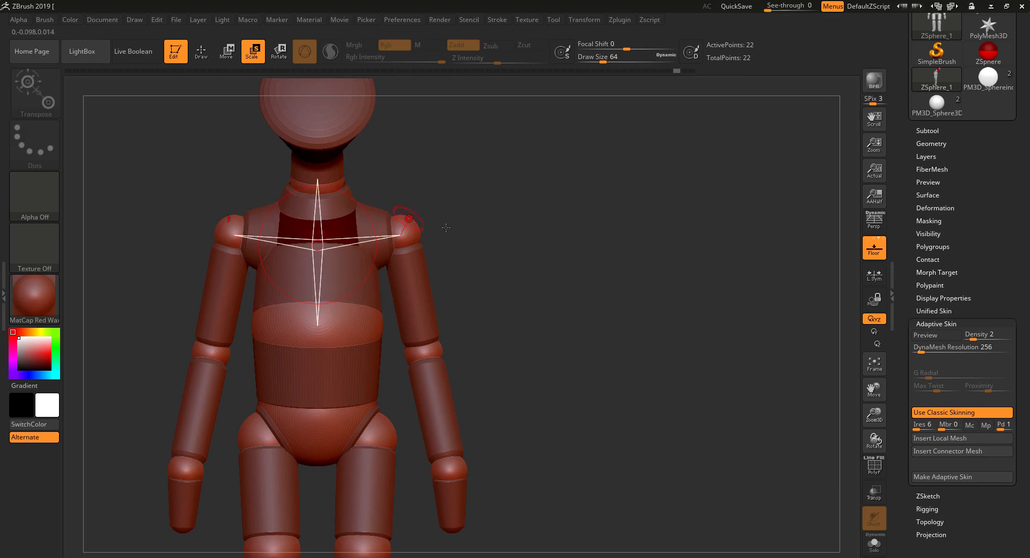
left_click_drag(499, 246, 453, 256, "alt")
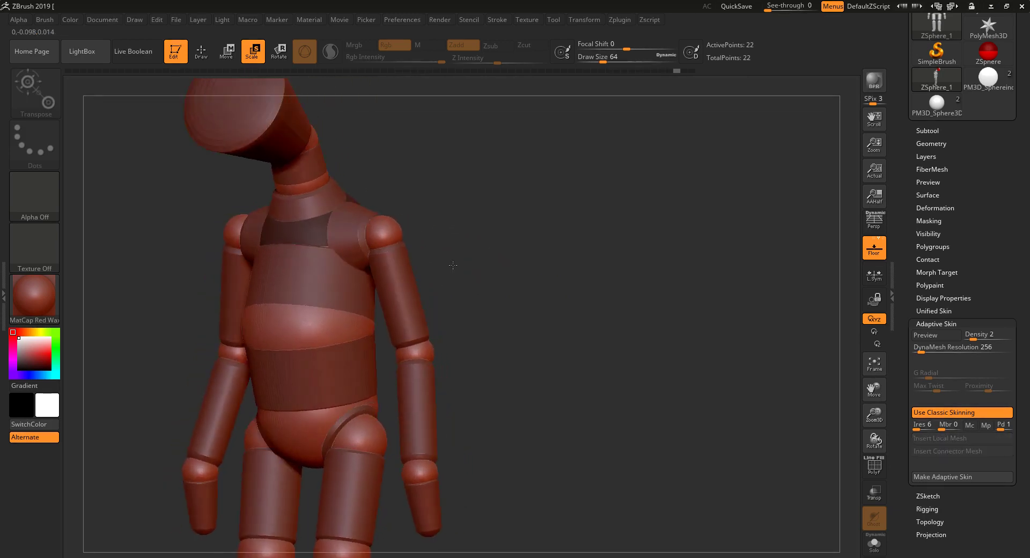
- Scale down the waist ZSphere to give the mannequin a narrower midsection
key("a")
left_click_drag(310, 323, 300, 334)
left_click_drag(483, 293, 542, 291)
key("a")
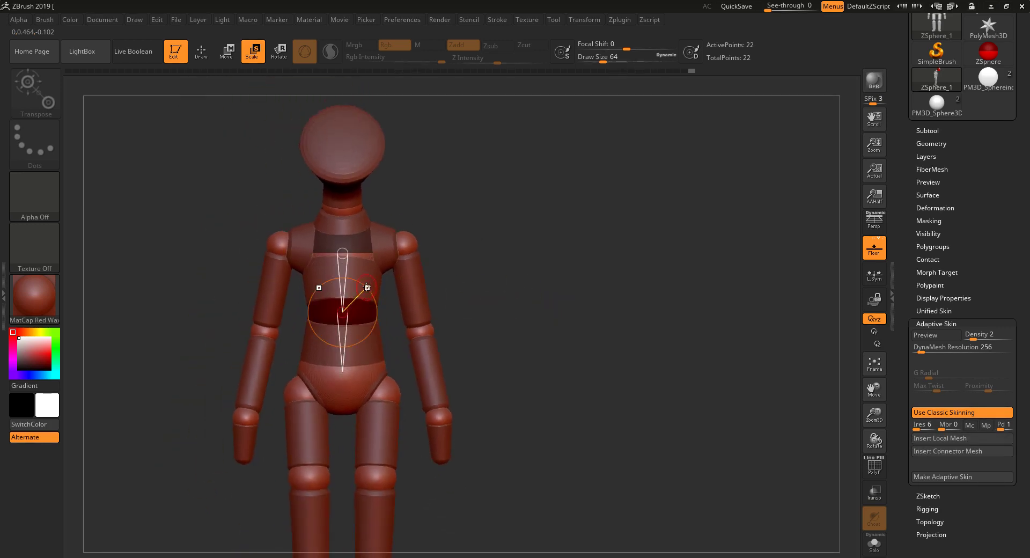
key("a")
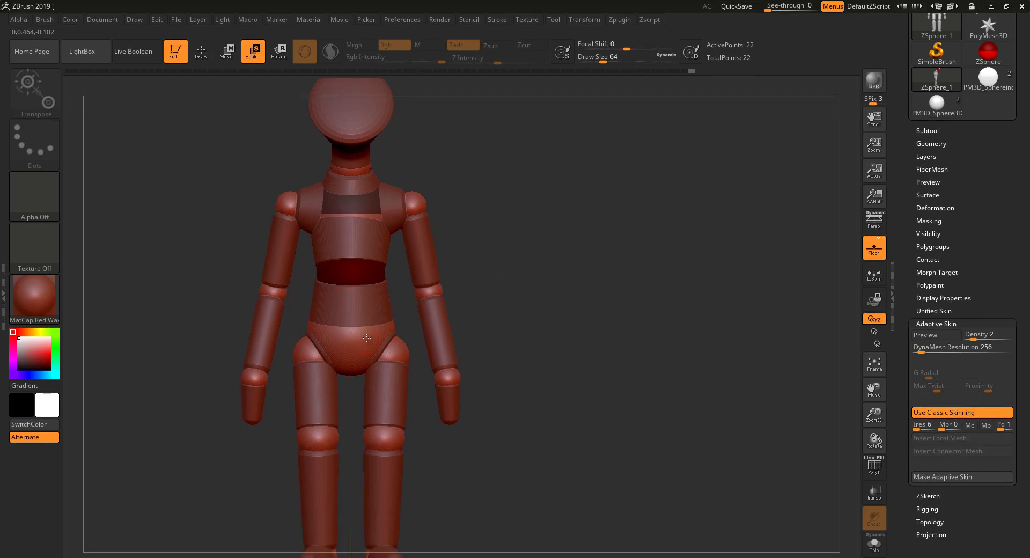
- Scale down the pelvis ZSphere slightly and make the head smaller, and return to the Move mode
key("a")
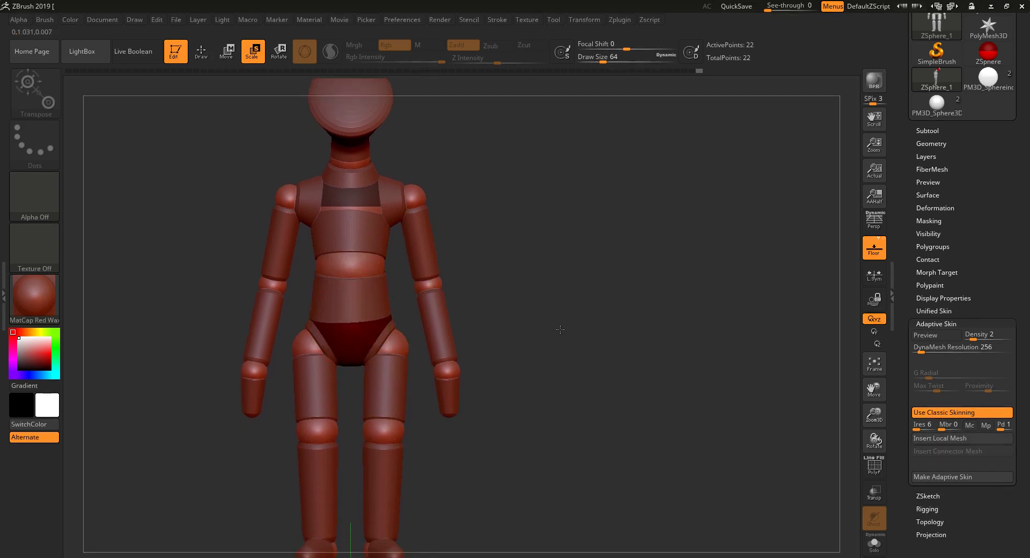
key("a")
left_click_drag(553, 328, 683, 337)
key("w")
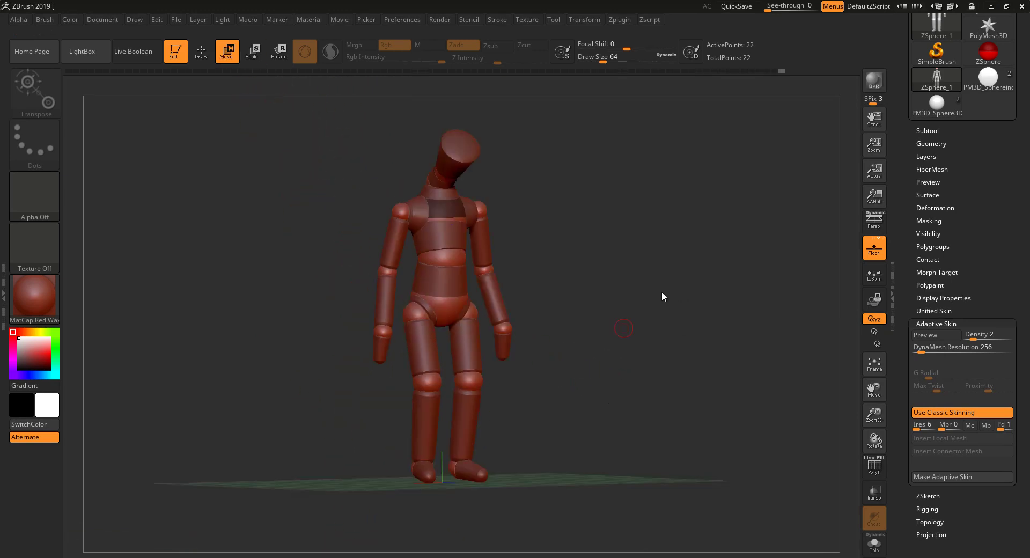
left_click_drag(662, 293, 623, 285, "shift")
left_click_drag(612, 336, 651, 351, "alt")
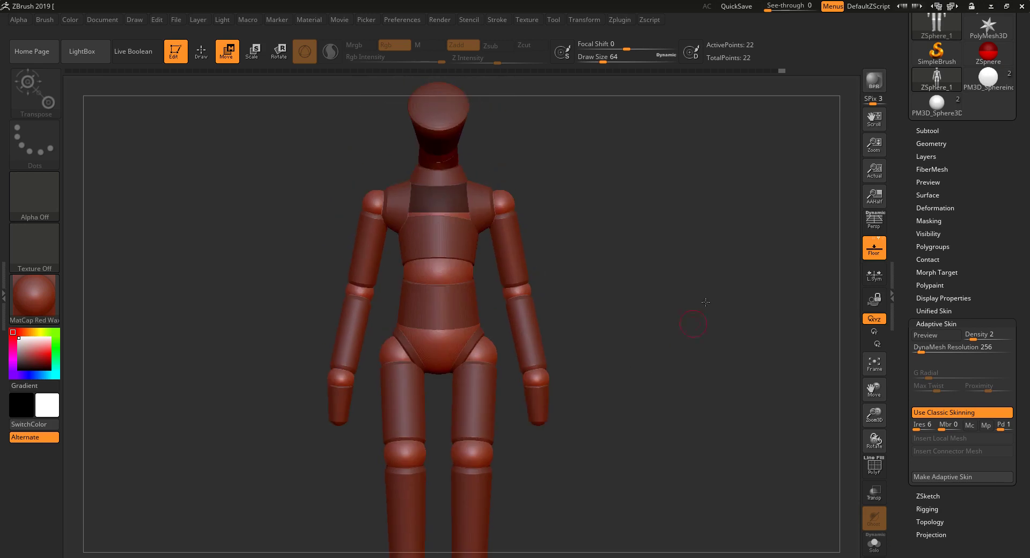
- Examine the PM3D_Sphereinder mesh side-on and compare its shape with the connectors on the mannequin
left_click(988, 76)
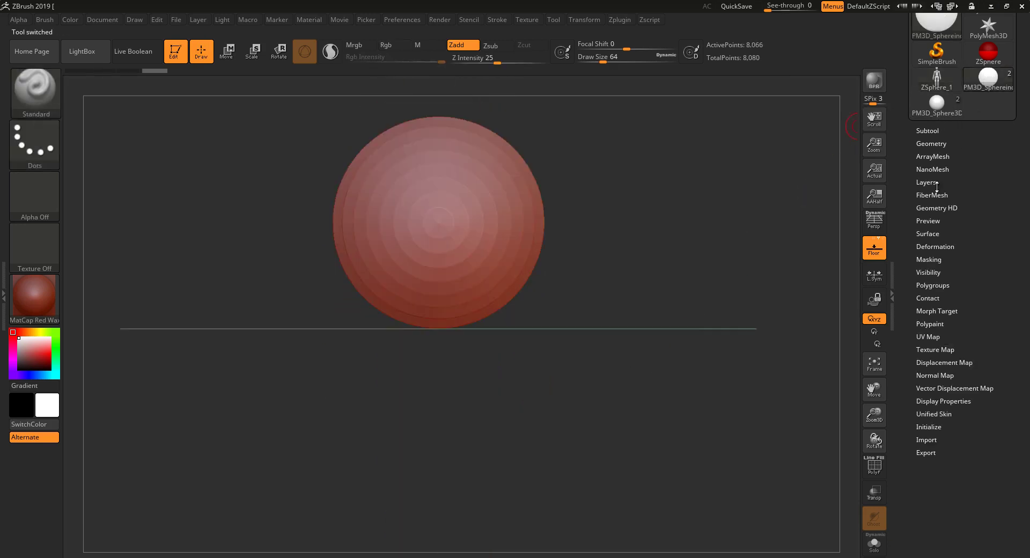
left_click_drag(715, 216, 704, 299, "shift")
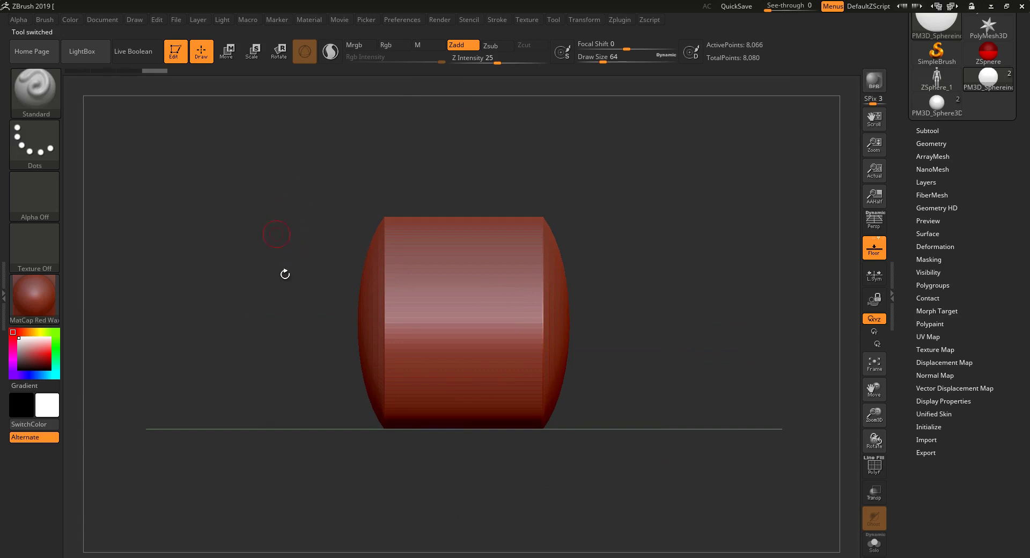
left_click(935, 85)
left_click_drag(572, 314, 633, 335, "shift")
left_click_drag(591, 384, 509, 272)
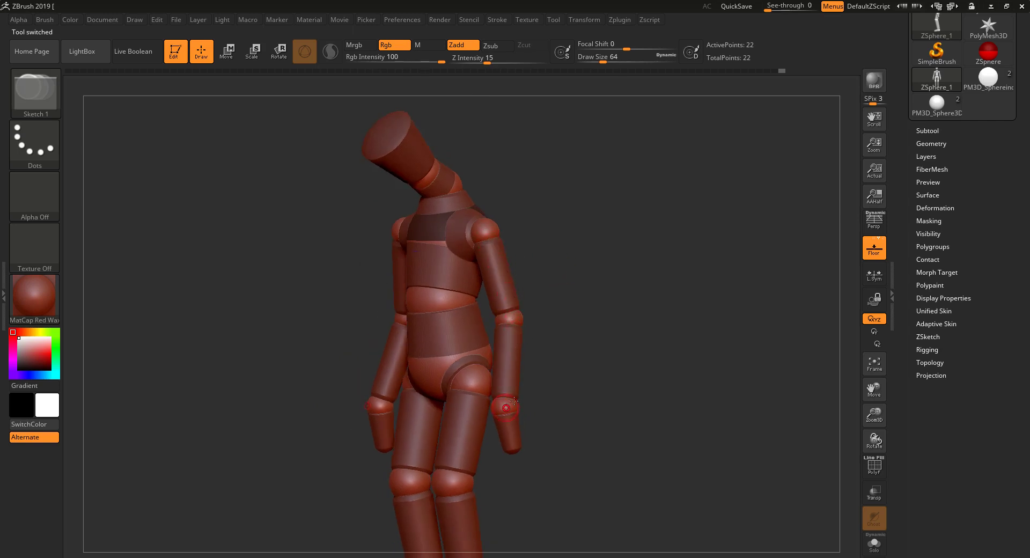
left_click_drag(534, 376, 556, 342)
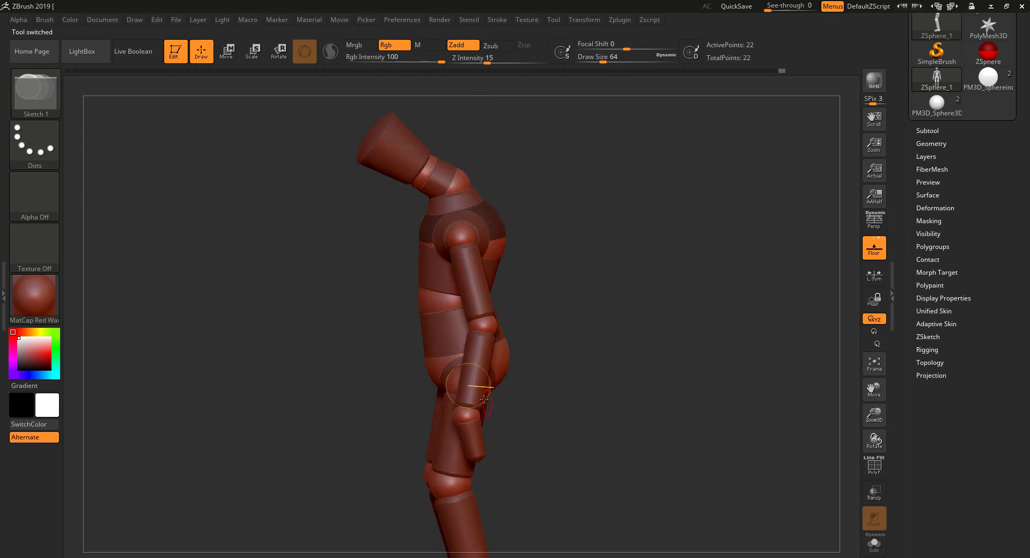
left_click_drag(558, 327, 573, 304, "shift")
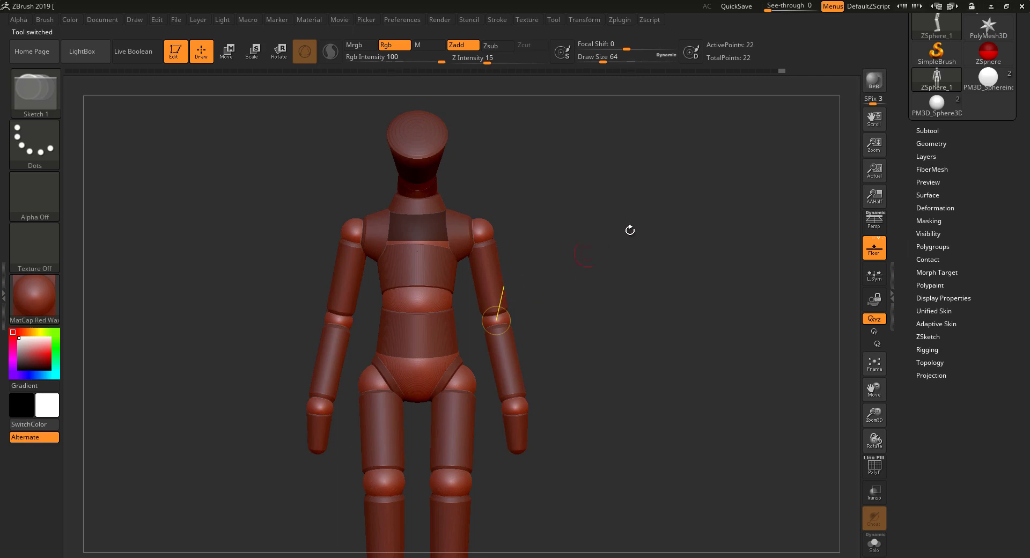
- Switch to the PM3D_Sphereinder mesh and orient it in a straight side view
left_click(977, 88)
left_click_drag(644, 255, 603, 269, "shift")
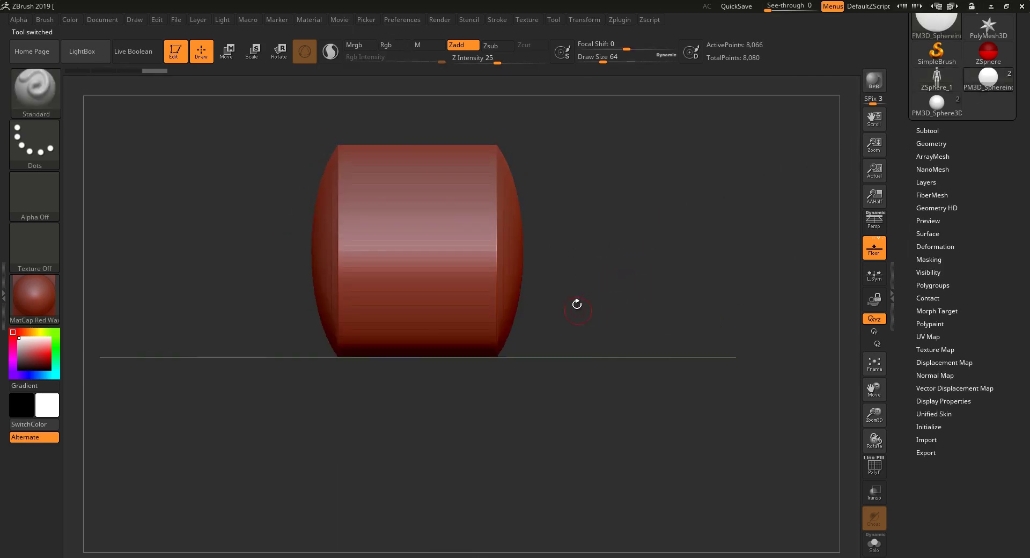
left_click_drag(615, 270, 675, 290, "alt")
mouse_move(290, 121)
left_mouse_down("ctrl")
mouse_move(347, 180)
mouse_move(411, 435)
left_mouse_up("ctrl")
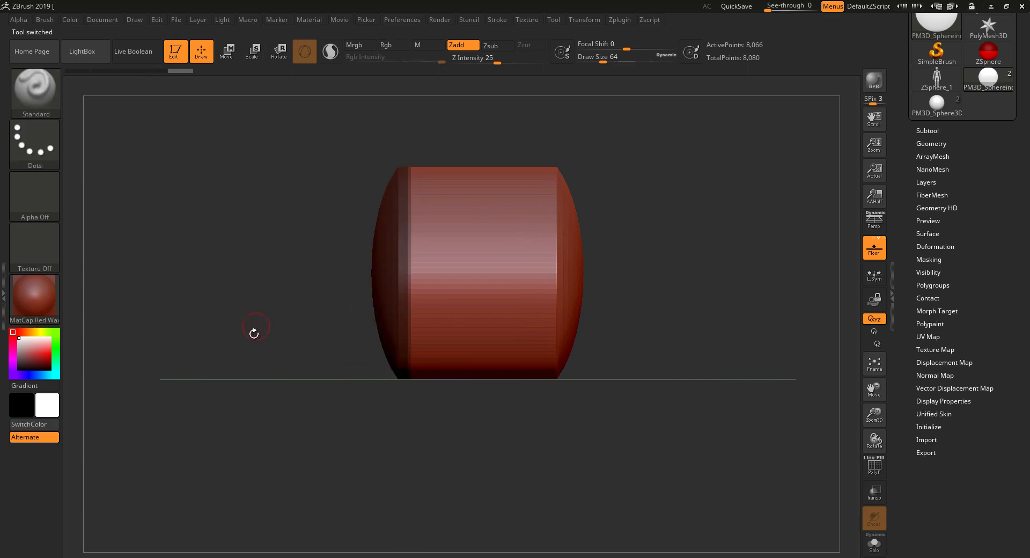
left_click(260, 385, "ctrl")
left_click_drag(240, 258, 249, 337, "ctrl")
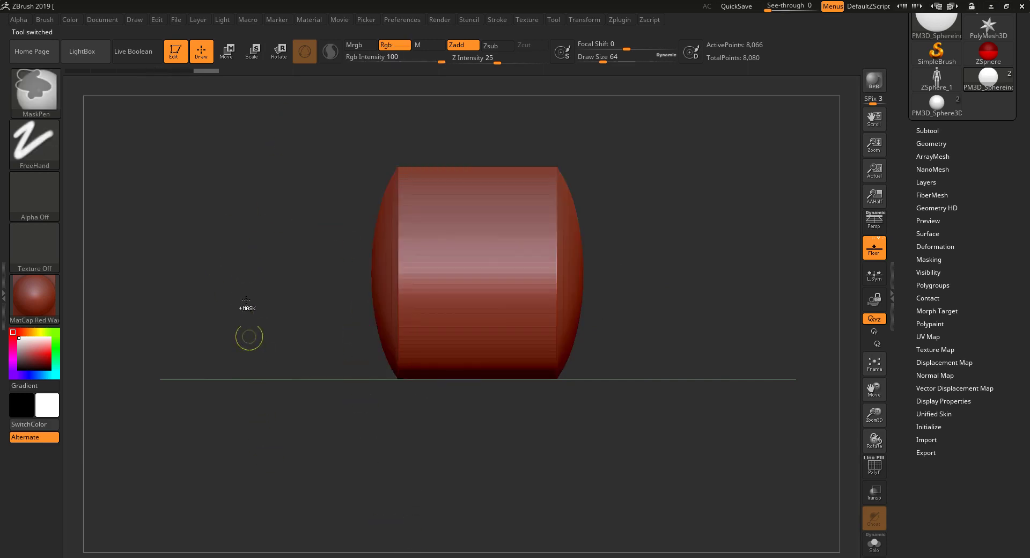
- Mask one rounded end of the Sphereinder and the adjoining strip, invert the mask and blur its edge
left_click_drag(211, 132, 436, 429, "ctrl")
left_click(317, 263, "ctrl")
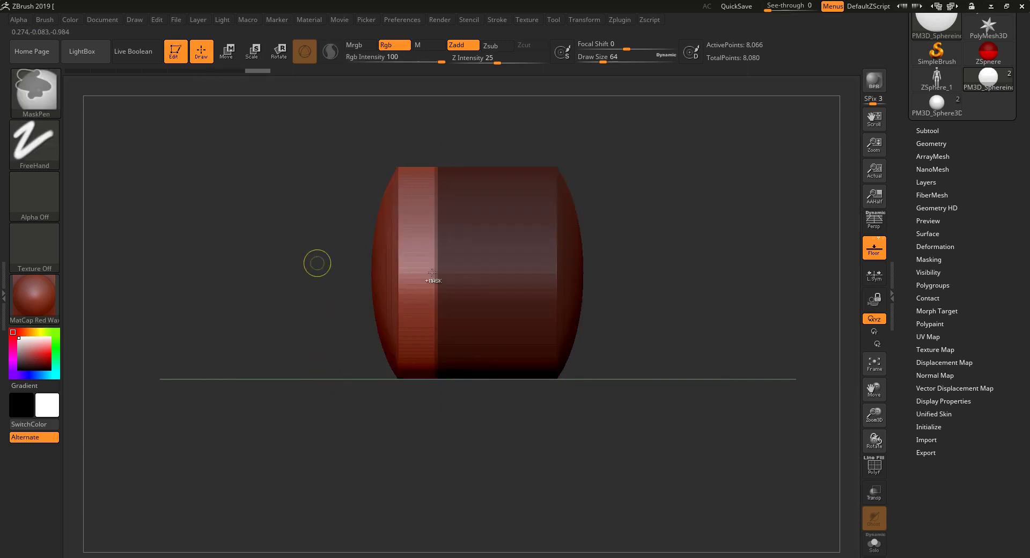
left_click(415, 268, "ctrl")
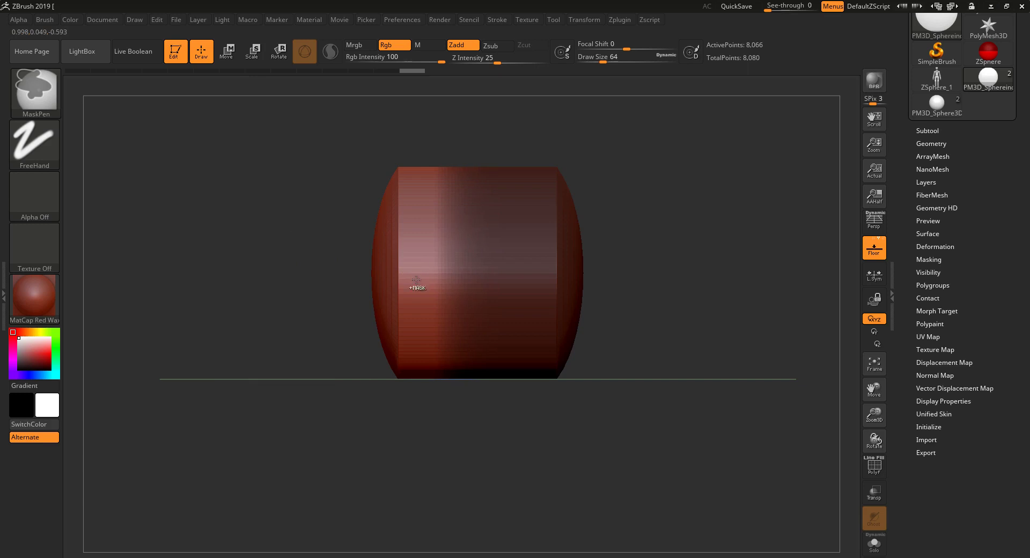
- Stretch the Sphereinder's unmasked end outward by about 2 units, shrink it to taper the body, and clear the mask
key("r")
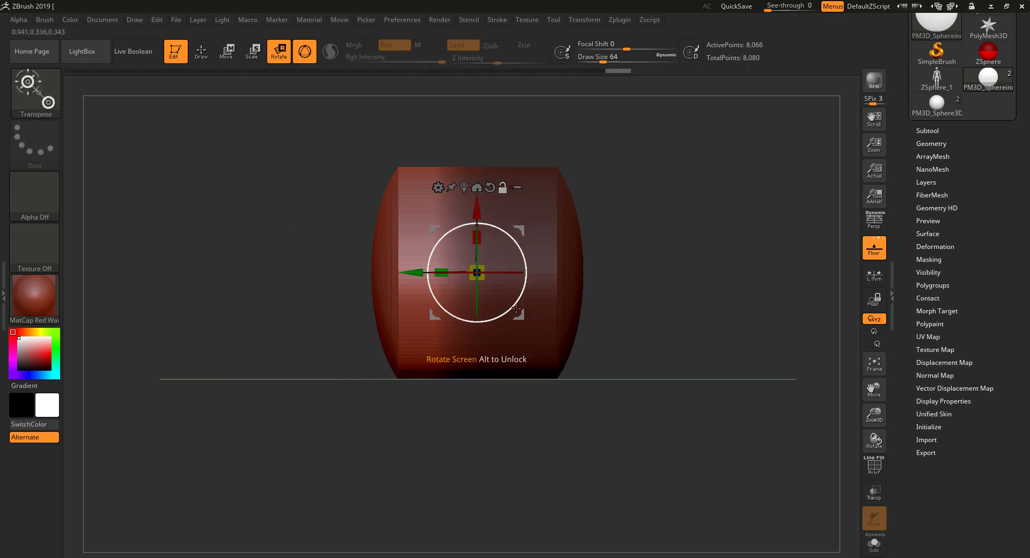
left_click_drag(414, 273, 330, 271)
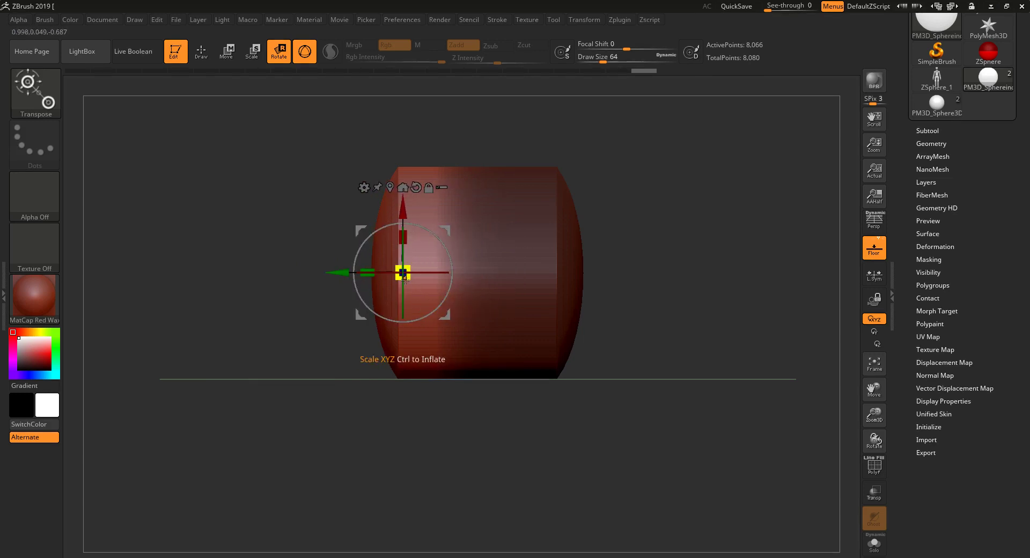
left_click_drag(405, 279, 124, 270)
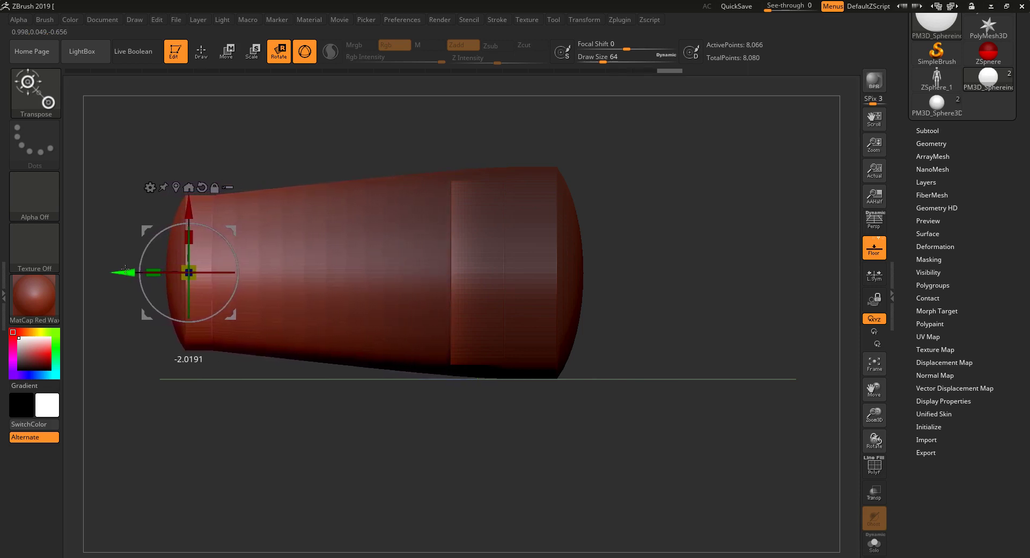
right_click_drag(249, 211, 393, 231, "alt")
left_click_drag(332, 292, 242, 292)
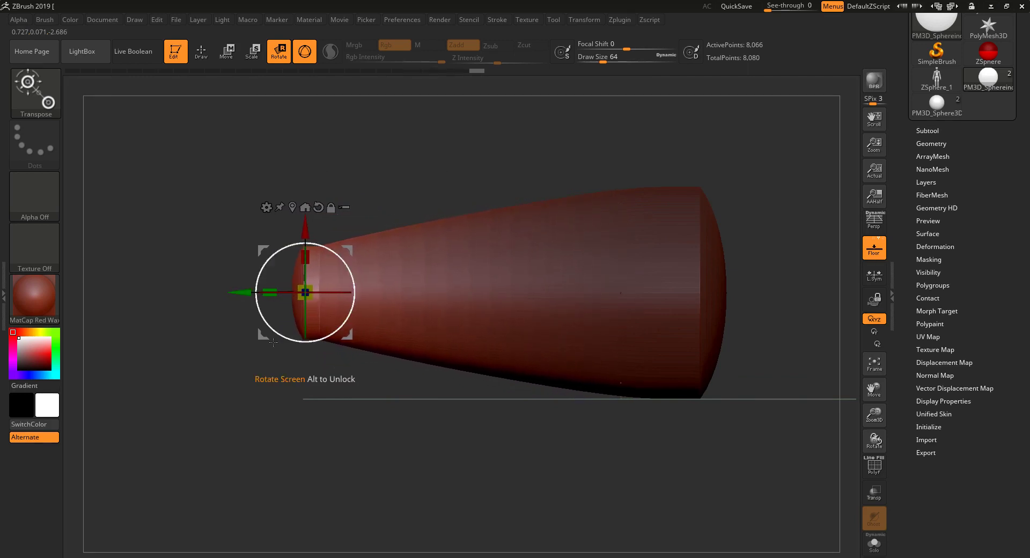
key("q")
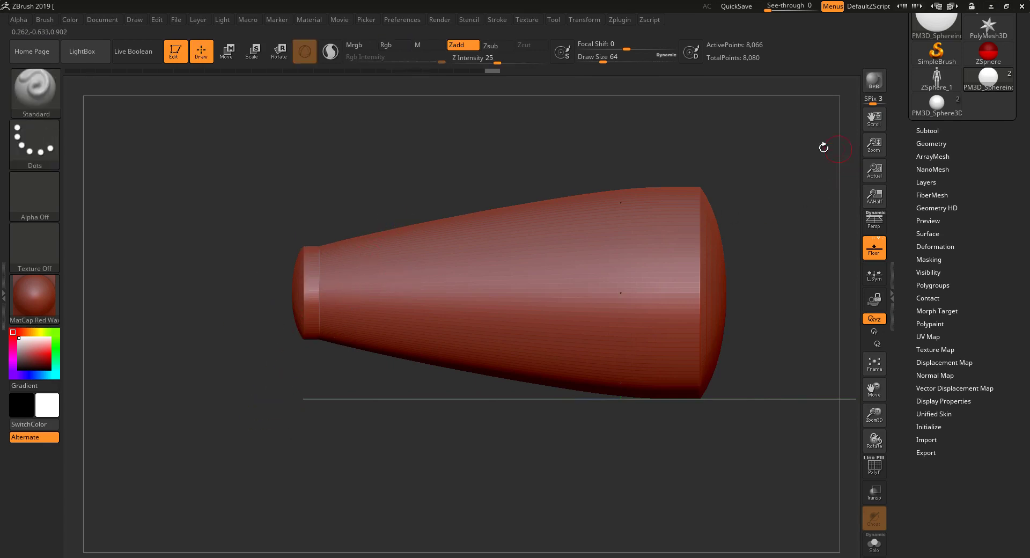
- Switch back to the ZSphere_1 mannequin, enter Move mode and inspect its forearms from the front and at an angle
left_click(936, 85)
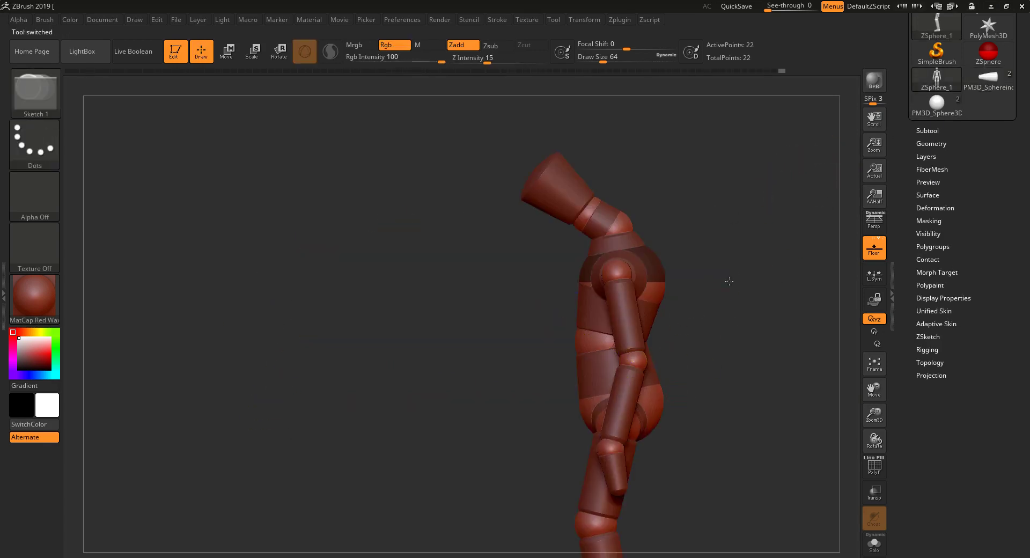
mouse_move(726, 282)
left_mouse_down()
mouse_move(739, 301)
mouse_move(727, 365)
mouse_move(632, 252)
mouse_move(660, 271)
mouse_move(574, 338)
mouse_move(607, 366)
mouse_move(636, 435)
left_mouse_up()
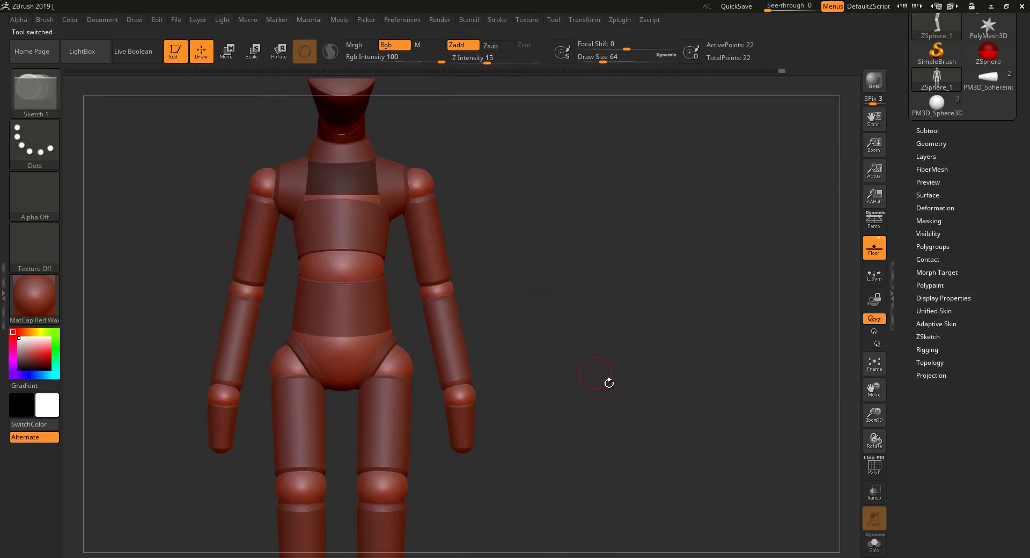
left_click(227, 52)
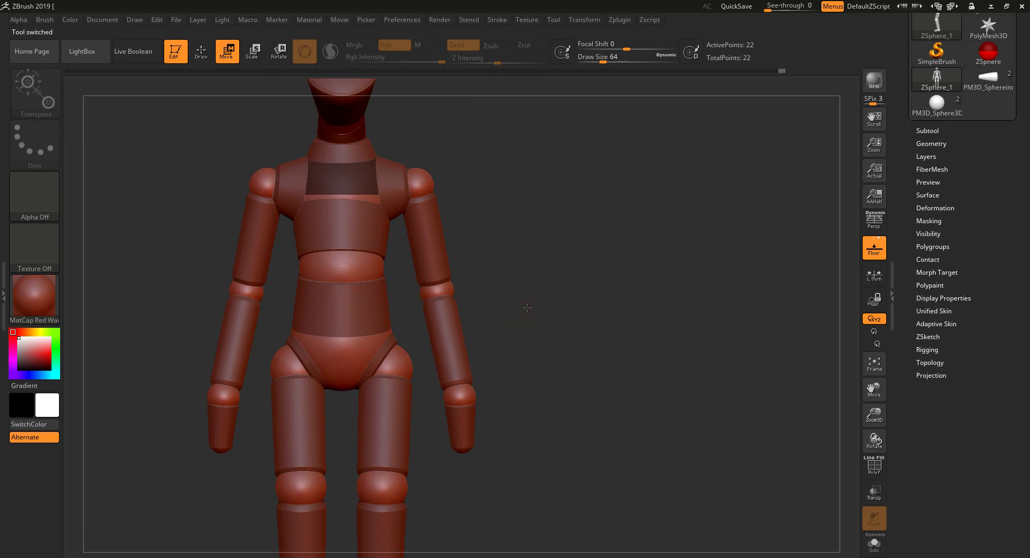
left_click_drag(527, 308, 489, 312)
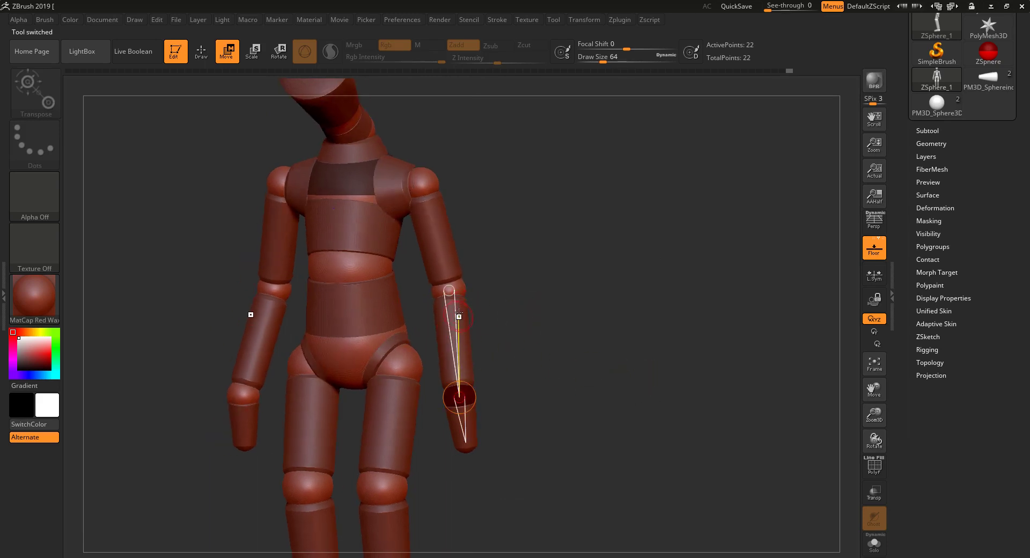
left_click_drag(610, 325, 632, 352)
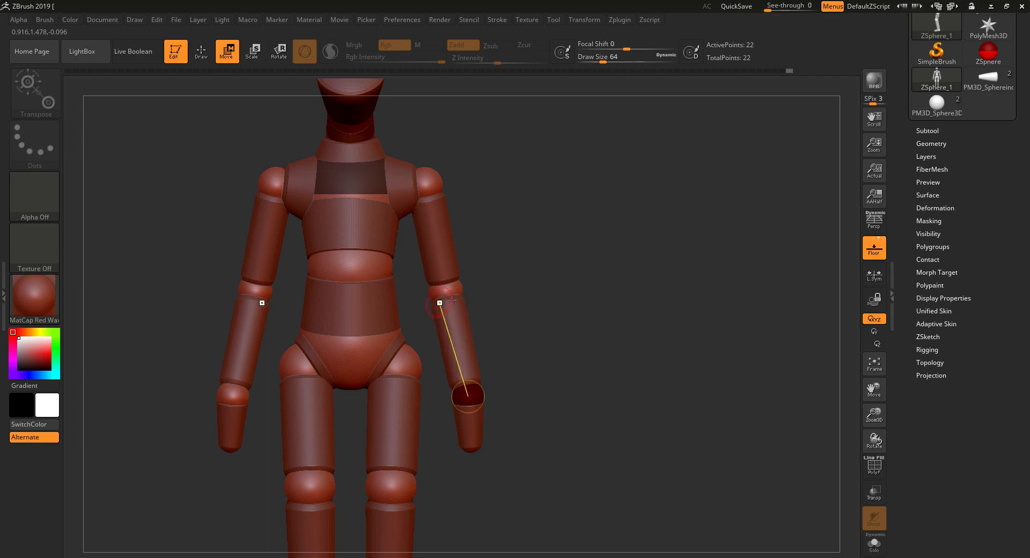
left_click_drag(494, 305, 451, 311)
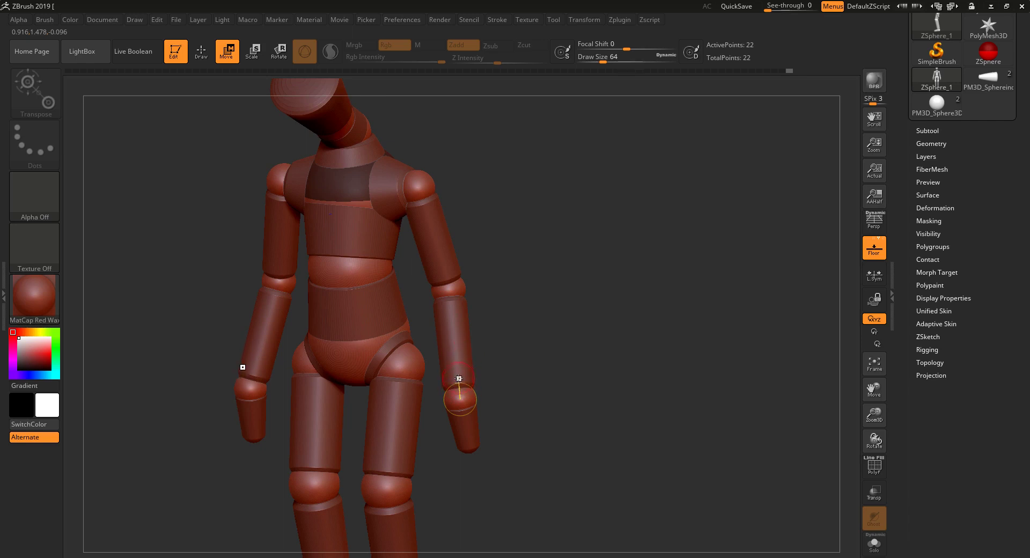
left_click_drag(486, 377, 478, 373, "shift")
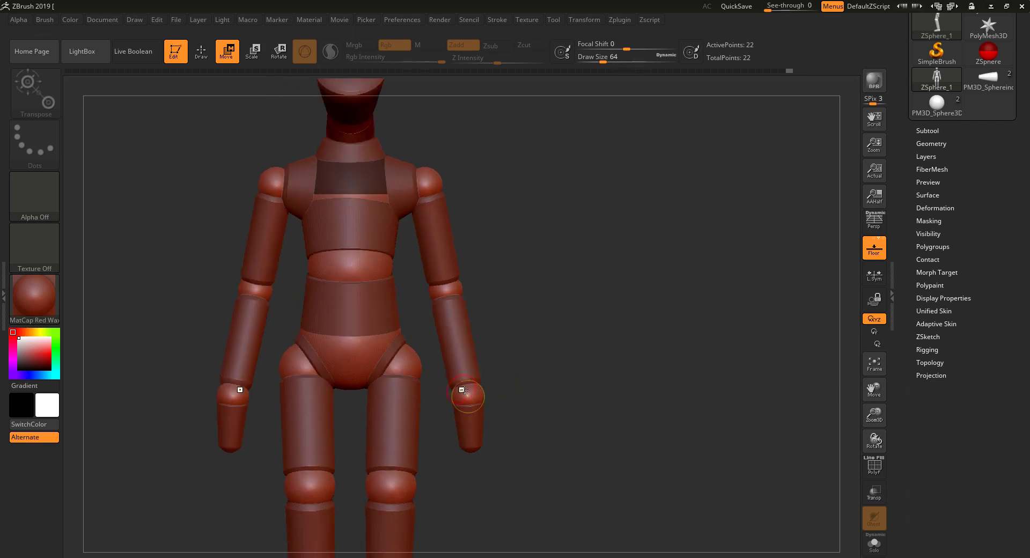
- Insert the tapered PM3D_Sphereinder as the connector mesh of the wrist ZSphere to replace the straight forearms
left_click(937, 323)
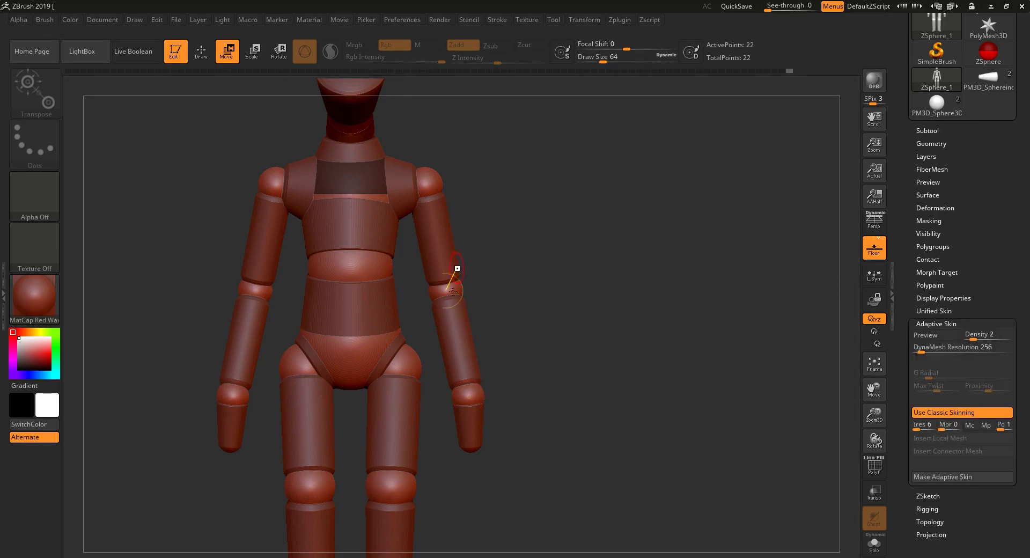
left_click(468, 397)
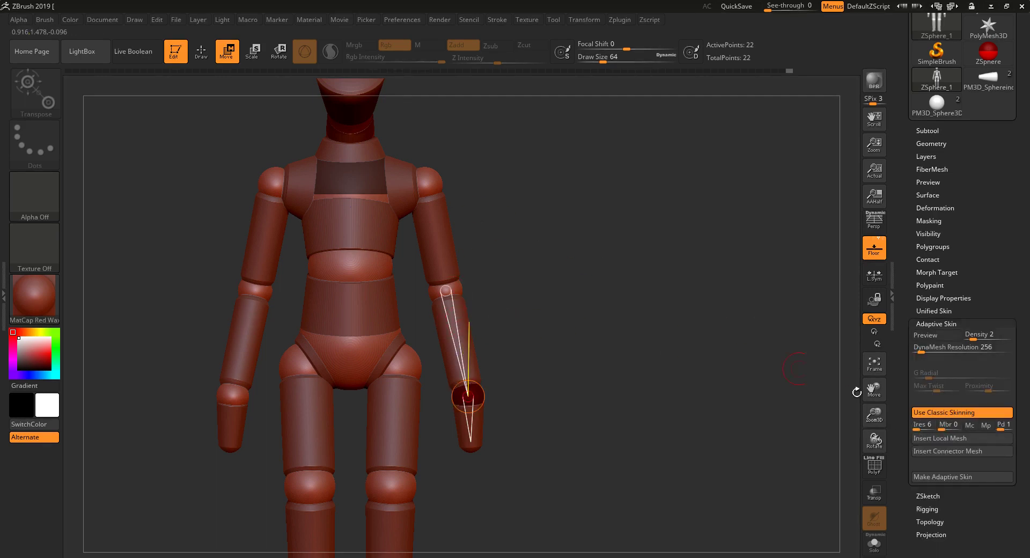
left_click(954, 453)
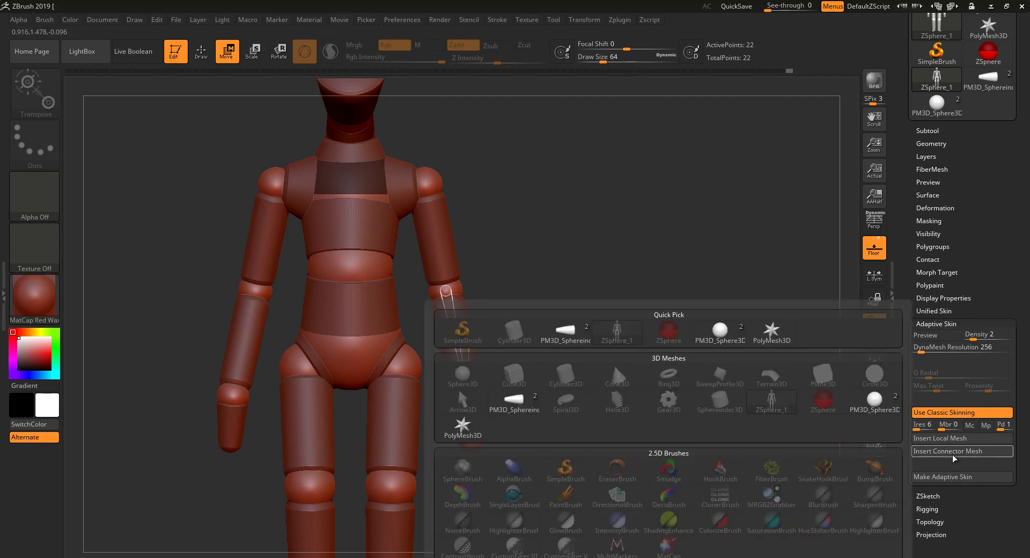
left_click(567, 337)
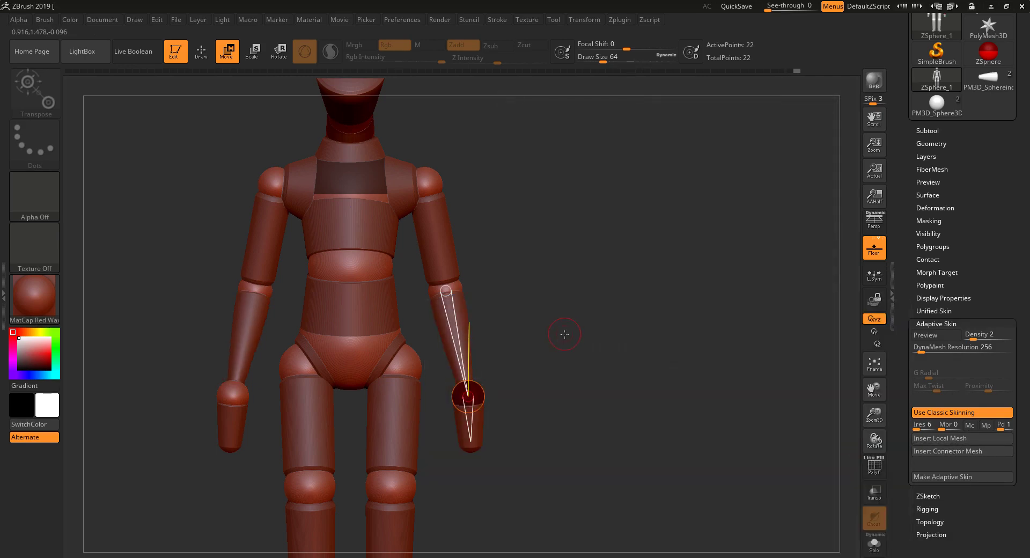
- Examine the mannequin's new tapered forearms and its lower legs from the front and the side
left_click_drag(552, 338, 478, 337)
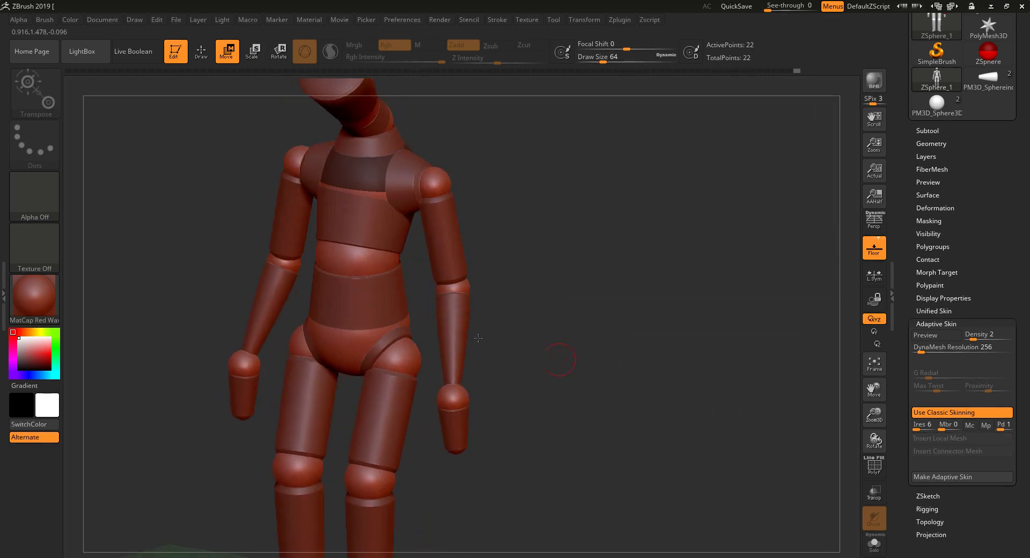
left_click_drag(569, 349, 540, 321, "shift")
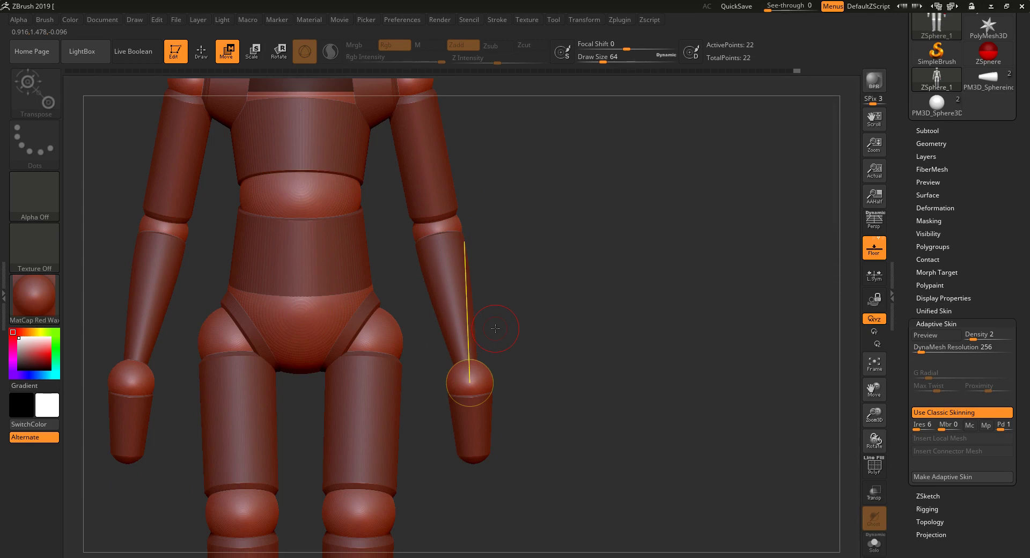
left_click_drag(875, 416, 874, 393)
left_click_drag(874, 392, 864, 337)
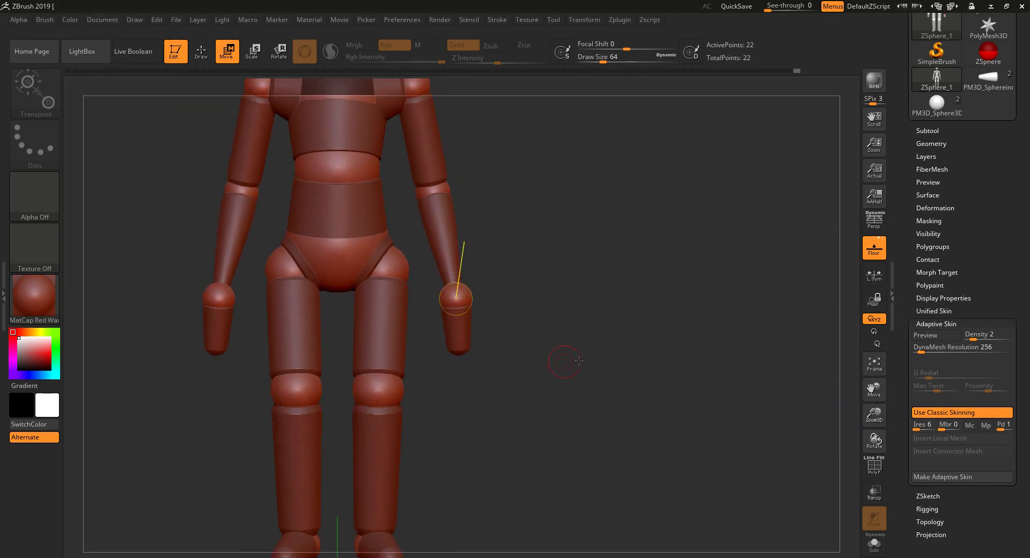
left_click_drag(564, 356, 593, 356)
left_click_drag(383, 317, 396, 341)
left_click_drag(552, 415, 519, 413)
left_click_drag(433, 419, 381, 426)
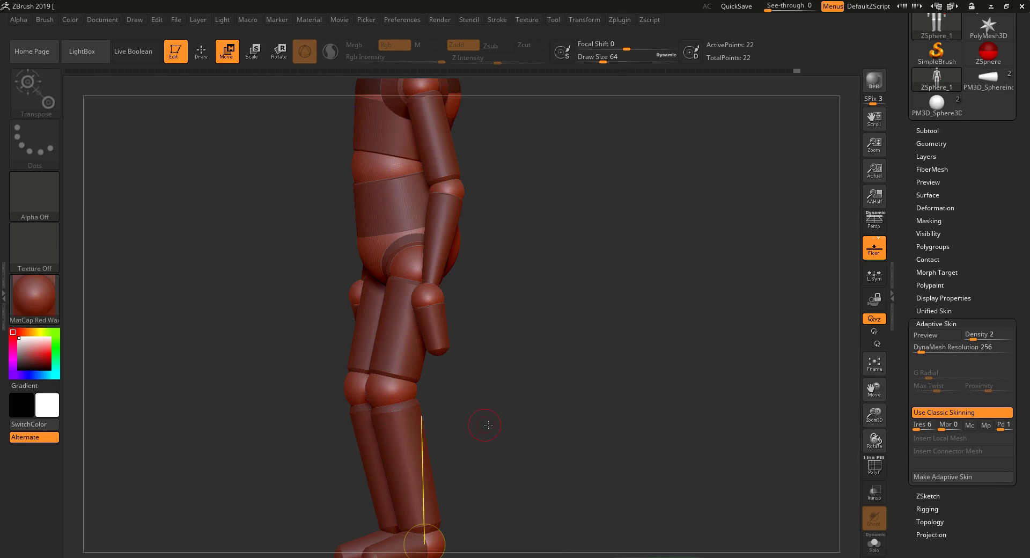
left_click_drag(488, 425, 511, 425)
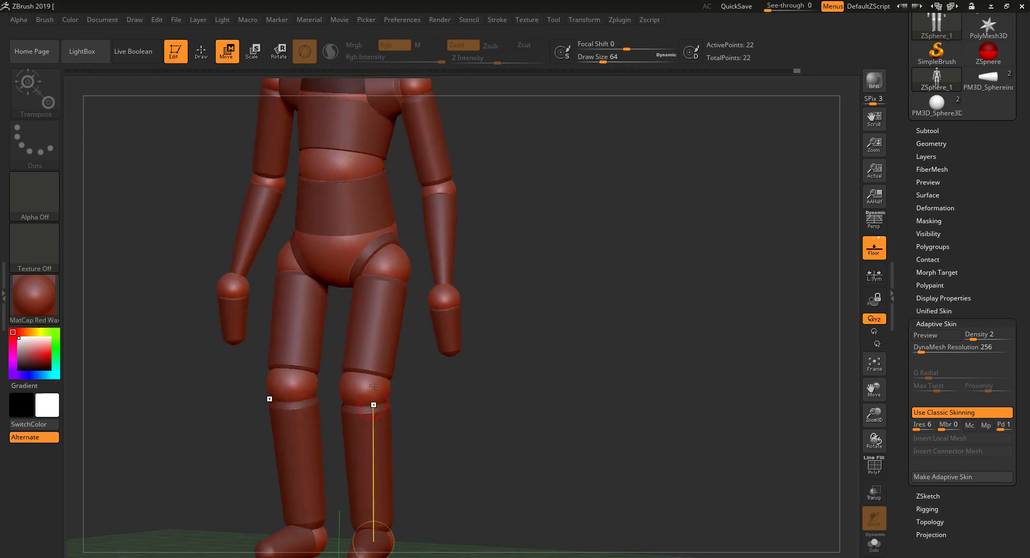
- Switch to the PM3D_Sphereinder mesh, face it side-on, and duplicate the tapered subtool
left_click(994, 83)
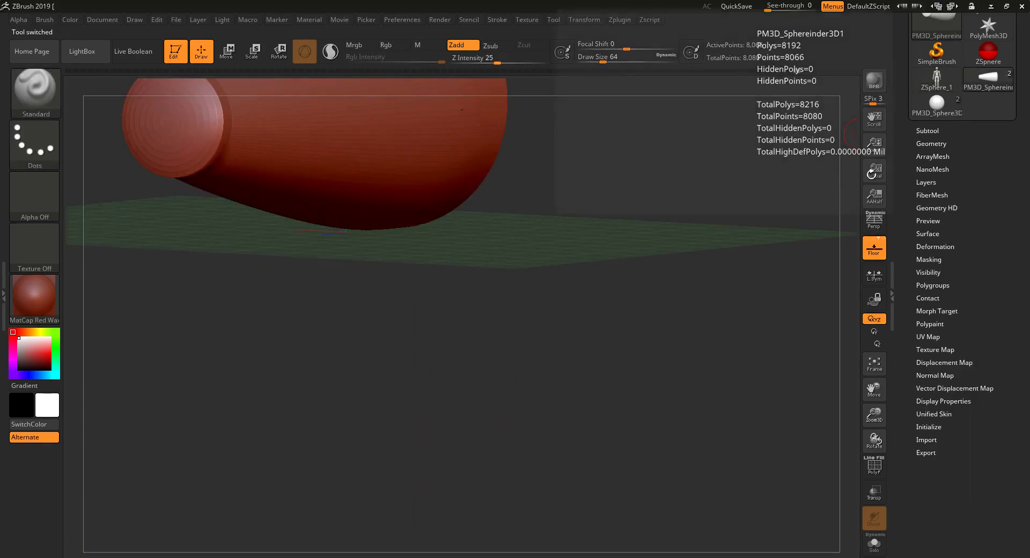
left_click(874, 365)
left_click_drag(880, 420, 865, 385)
left_click_drag(868, 388, 827, 448)
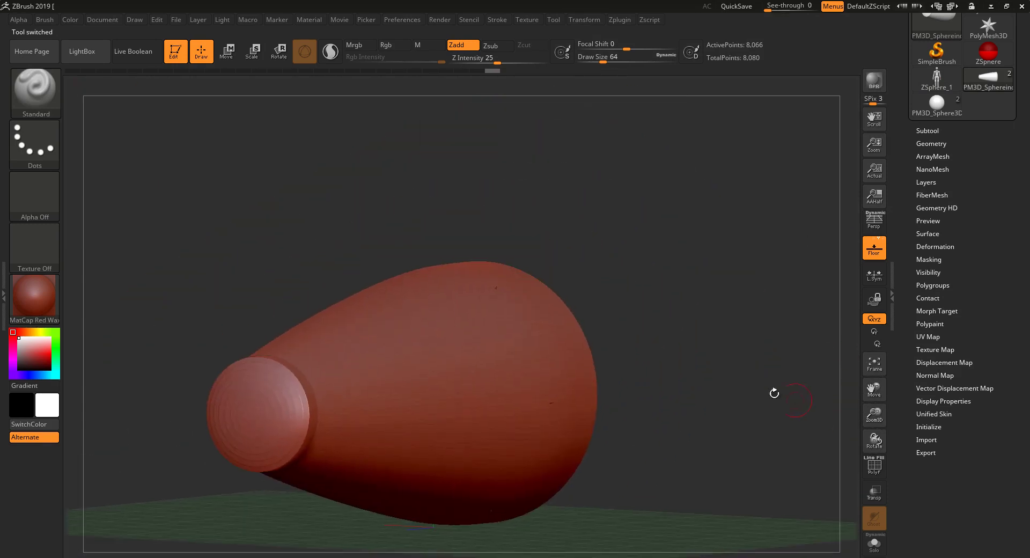
left_click_drag(772, 393, 752, 361, "shift")
right_click_drag(751, 361, 737, 356, "ctrl")
left_click_drag(737, 356, 765, 361)
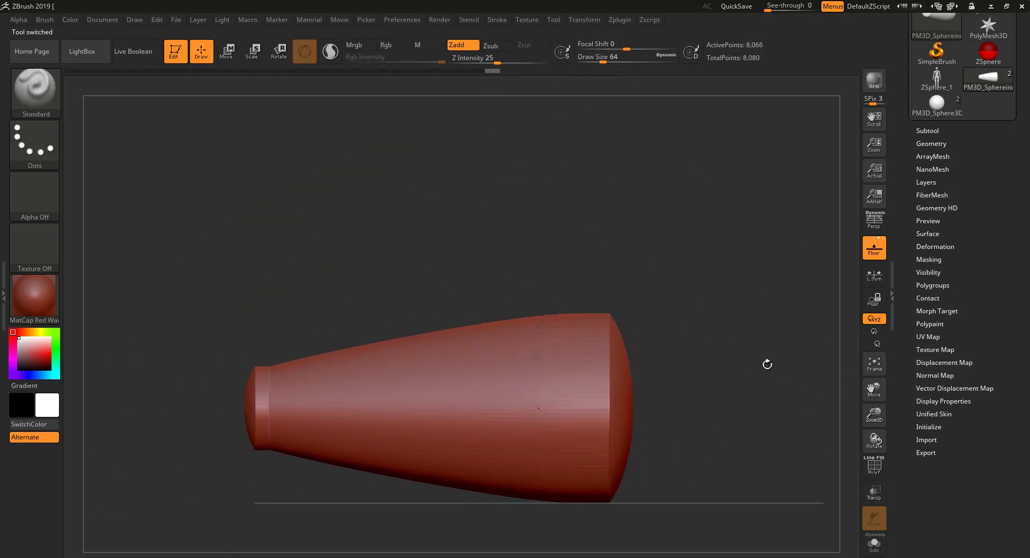
left_click(928, 130)
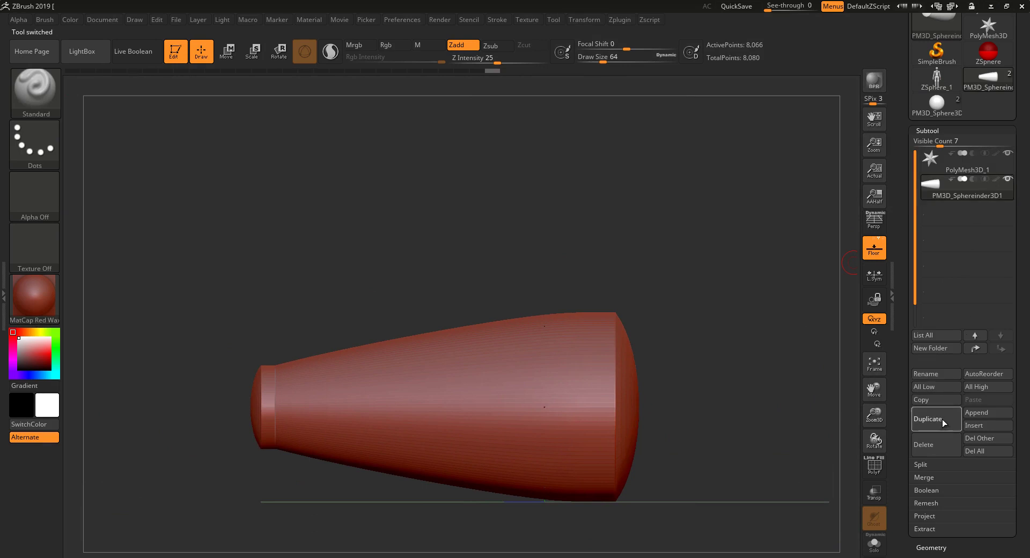
left_click(943, 421)
- Undo the taper and stretch on the original PM3D_Sphereinder3D1 subtool, back to its short masked shape
key("ctrl+z")
key("ctrl+z")
key("ctrl+z")
key("ctrl+z")
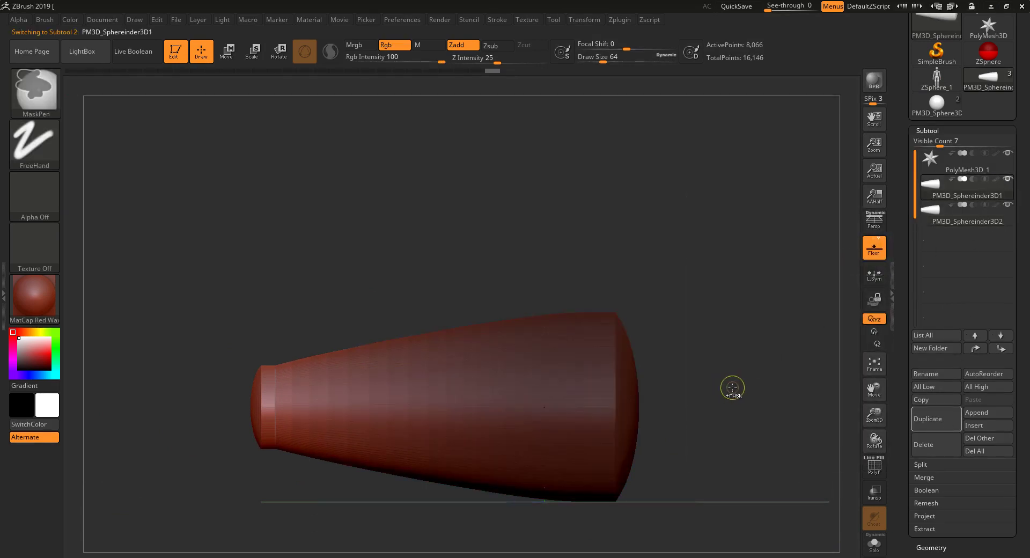
key("ctrl+z")
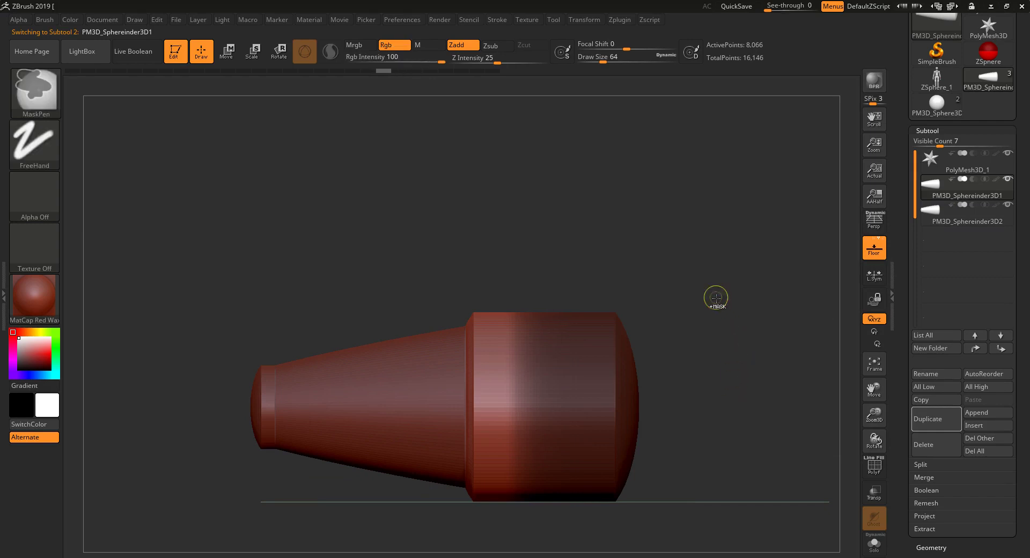
key("ctrl+z")
mouse_move(716, 300)
left_mouse_down()
mouse_move(721, 329)
mouse_move(729, 306)
left_mouse_up()
key("ctrl+z")
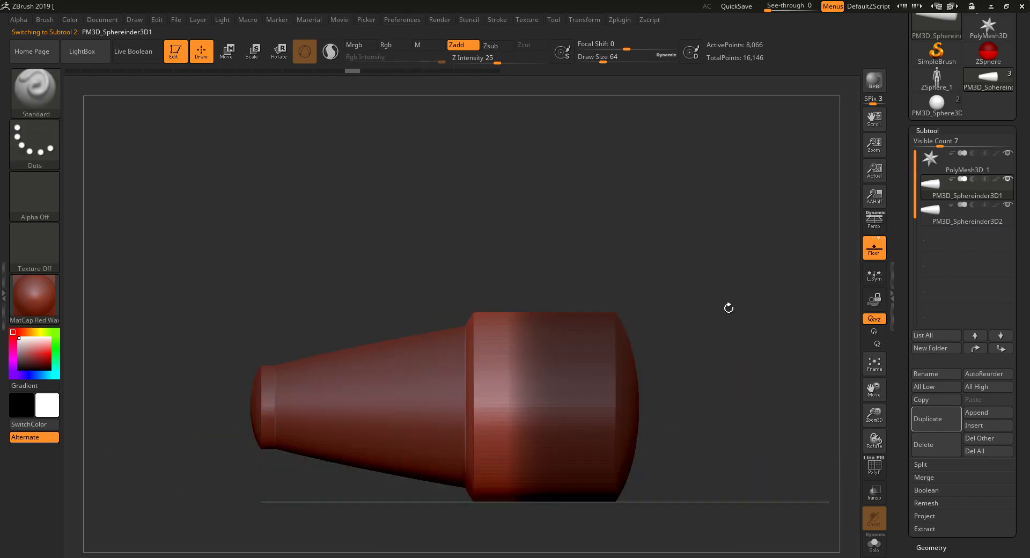
- Clear the mask on the untapered Sphereinder subtool and leave only the tapered duplicate active and visible
left_click(993, 214)
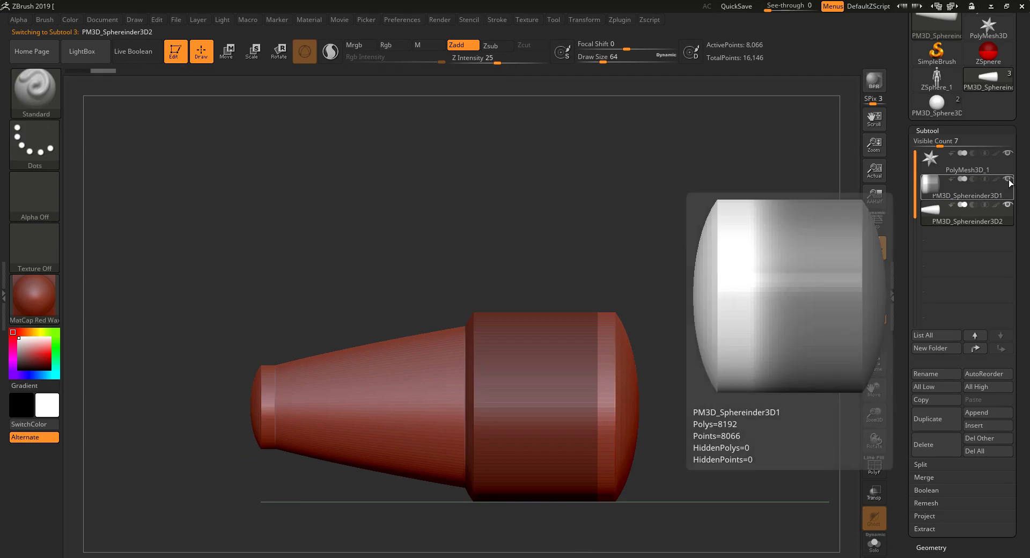
left_click(1008, 180)
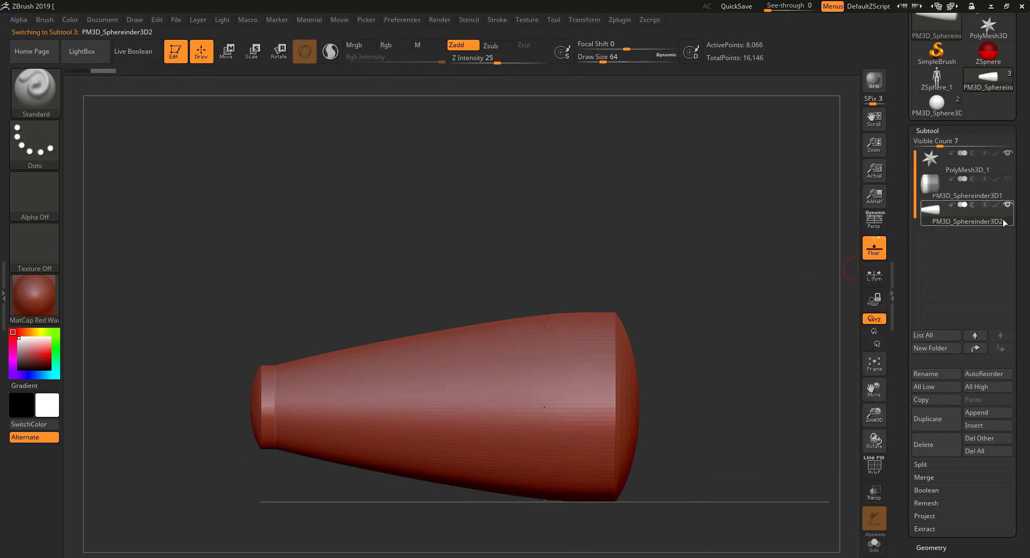
left_click(1008, 180)
left_click(1008, 189)
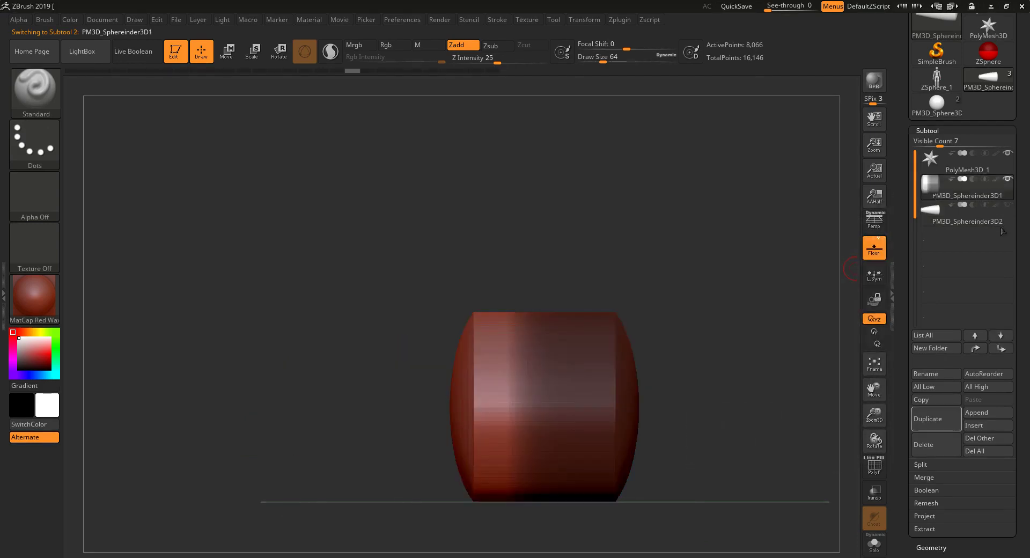
left_click_drag(701, 306, 688, 391, "shift")
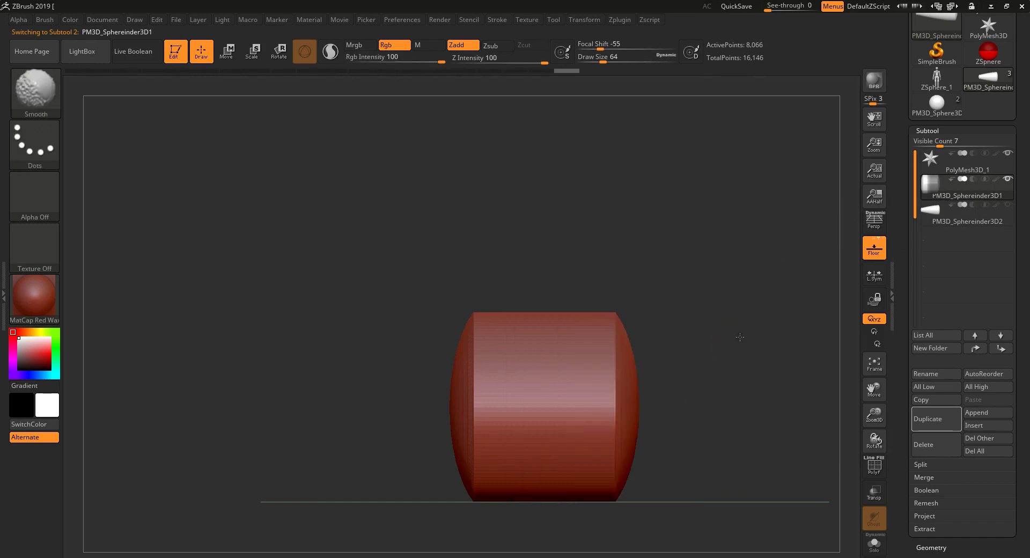
left_click_drag(705, 354, 572, 376, "alt")
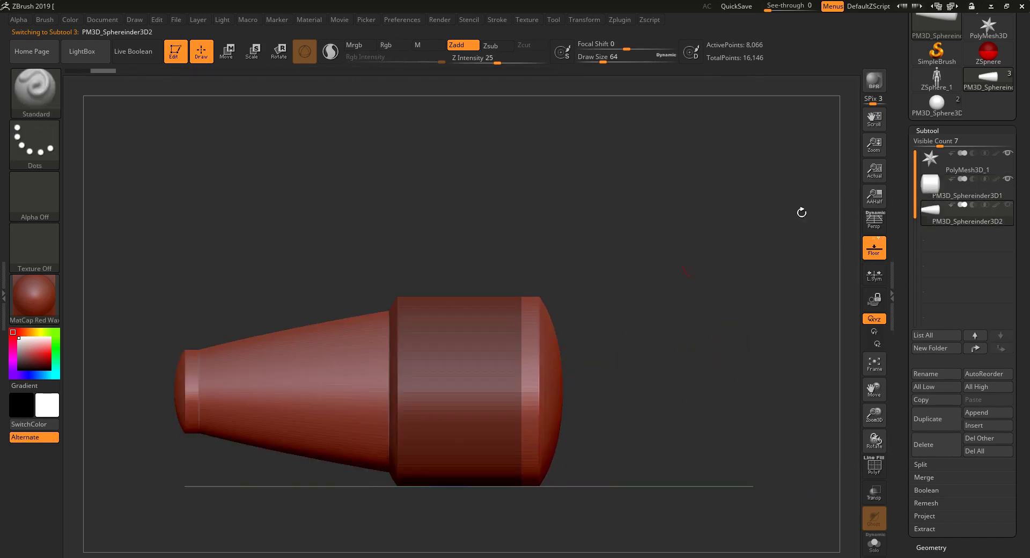
left_click(1009, 180)
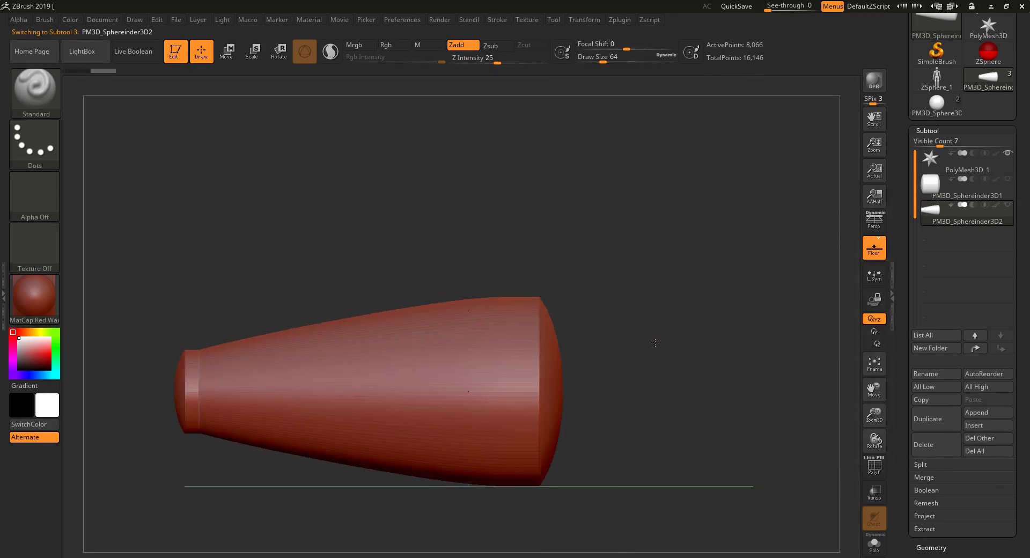
- Return to the ZSphere_1 mannequin and review the whole figure from the front and both sides
left_click(938, 82)
mouse_move(665, 361)
left_mouse_down()
mouse_move(641, 397)
mouse_move(663, 344)
left_mouse_up()
left_click_drag(579, 421, 610, 380, "alt")
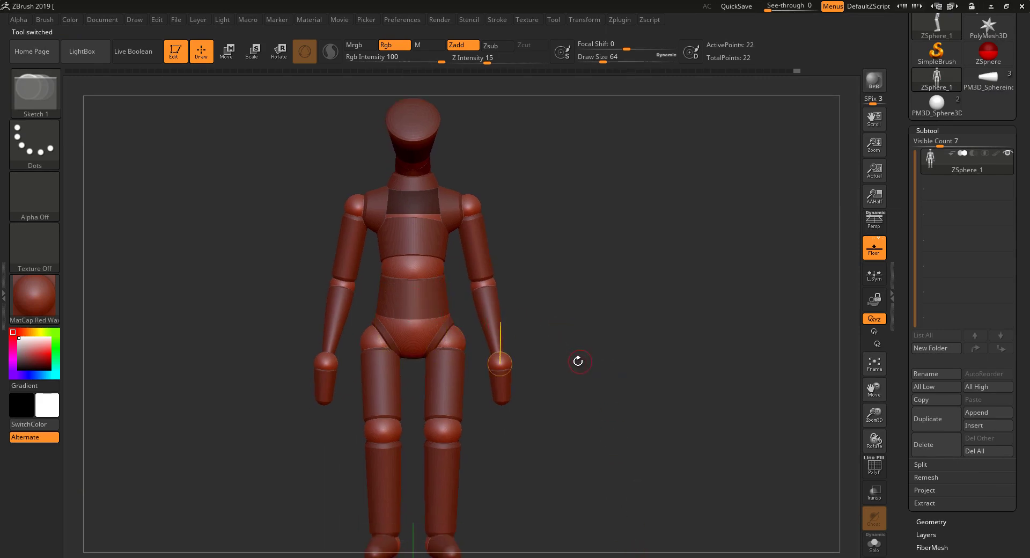
left_click_drag(579, 360, 522, 361)
left_click_drag(473, 361, 576, 358)
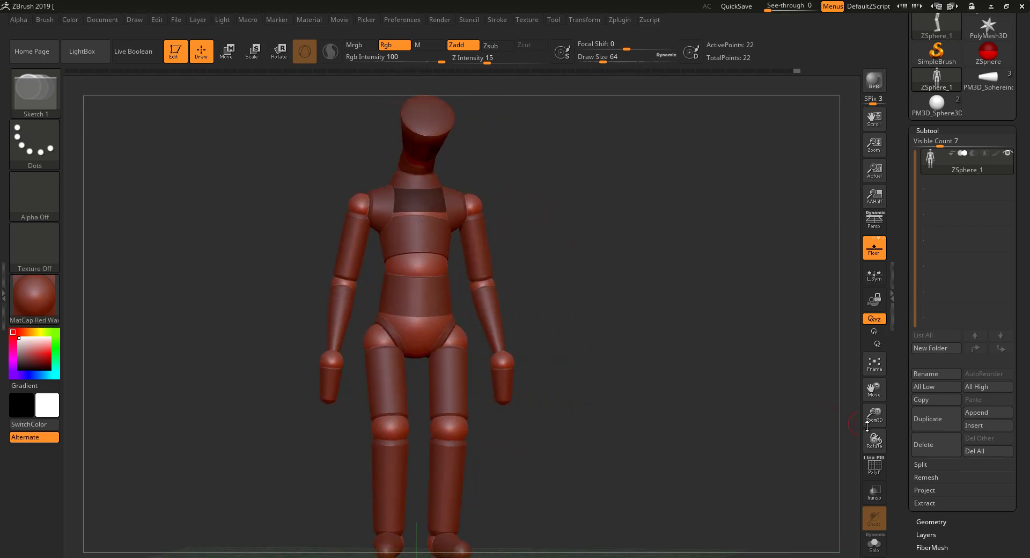
left_click_drag(875, 417, 876, 427)
left_click_drag(874, 385, 876, 413)
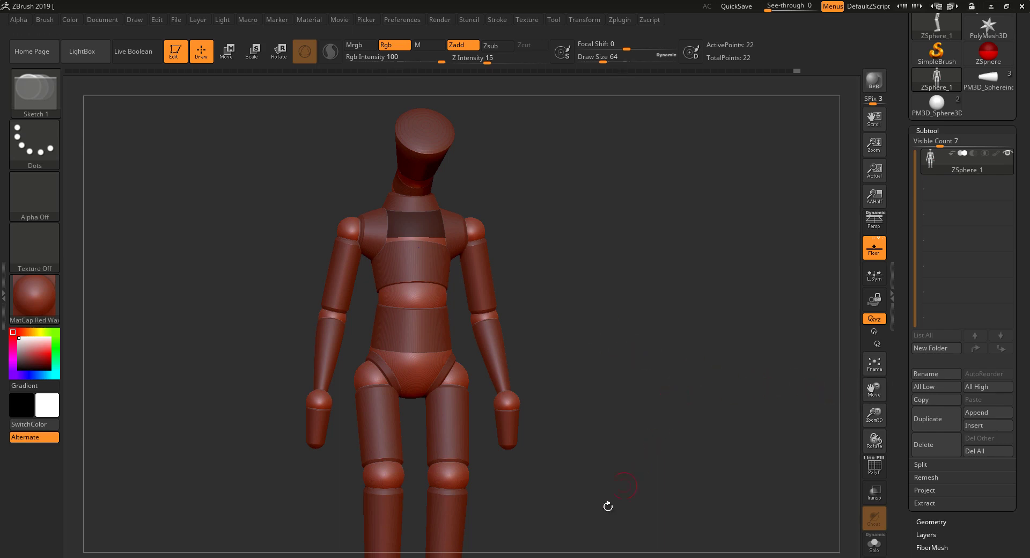
left_click_drag(654, 456, 735, 451)
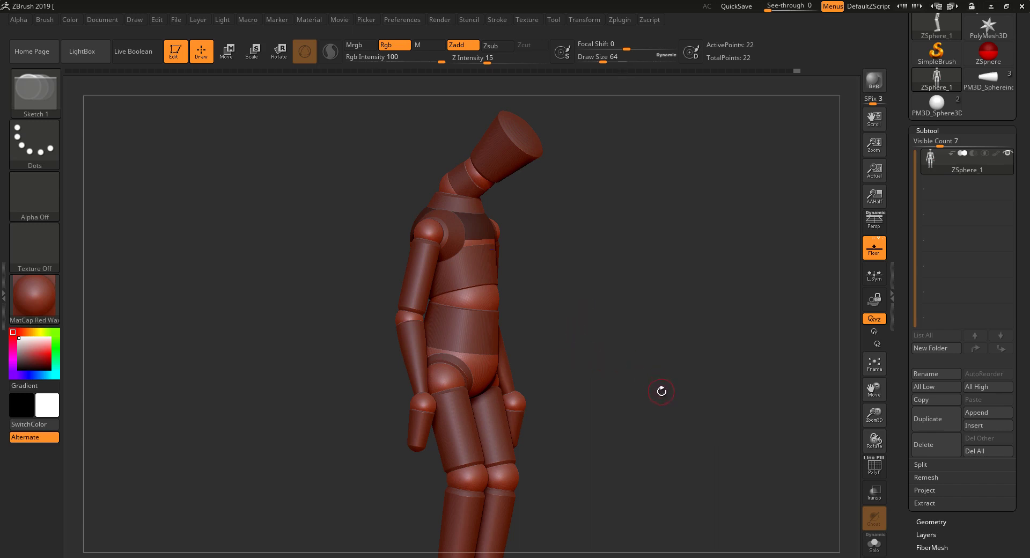
left_click_drag(653, 397, 609, 403)
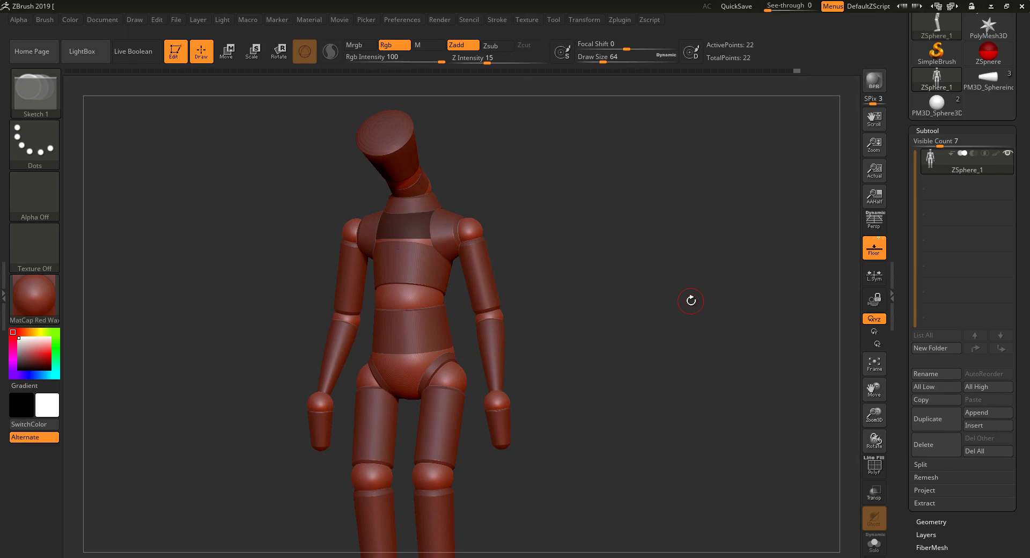